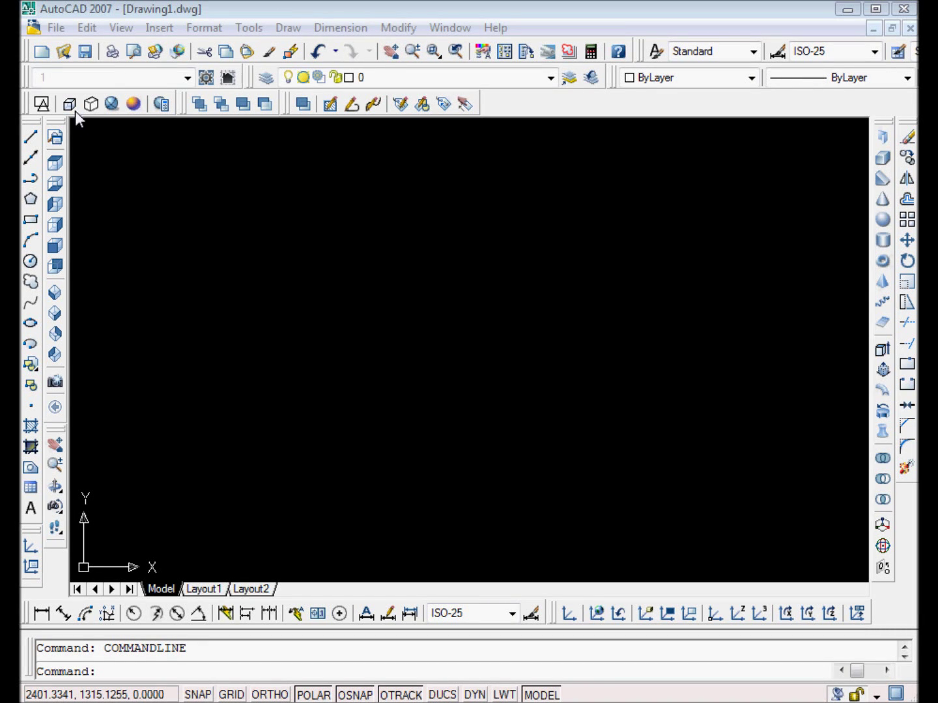
With ORTHO on, start the outline with a 22-unit segment and a 9-unit vertical segment
click(33, 139)
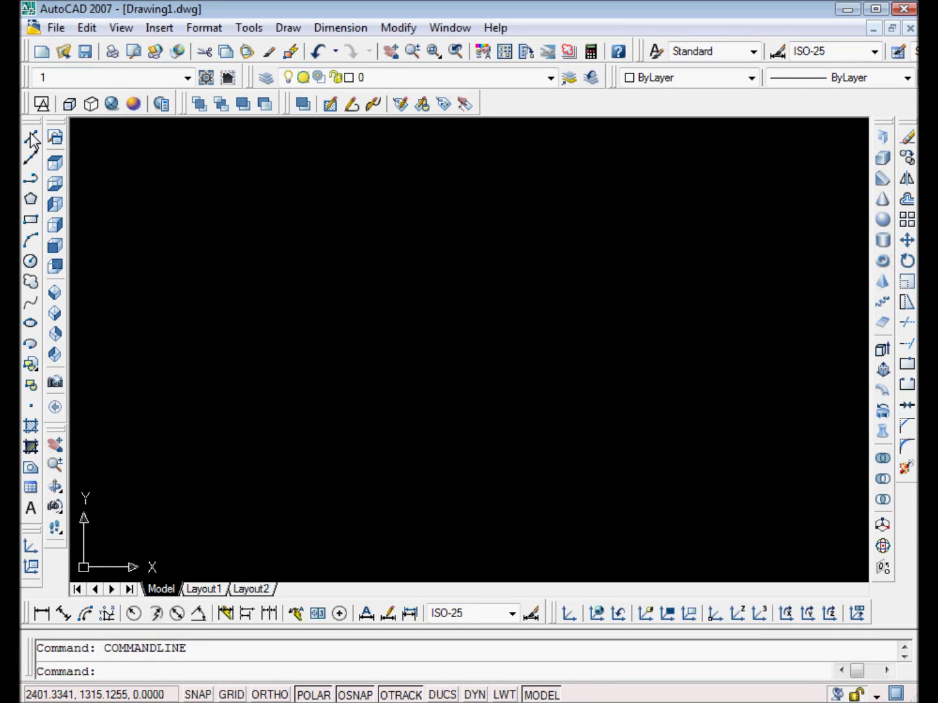
click(159, 200)
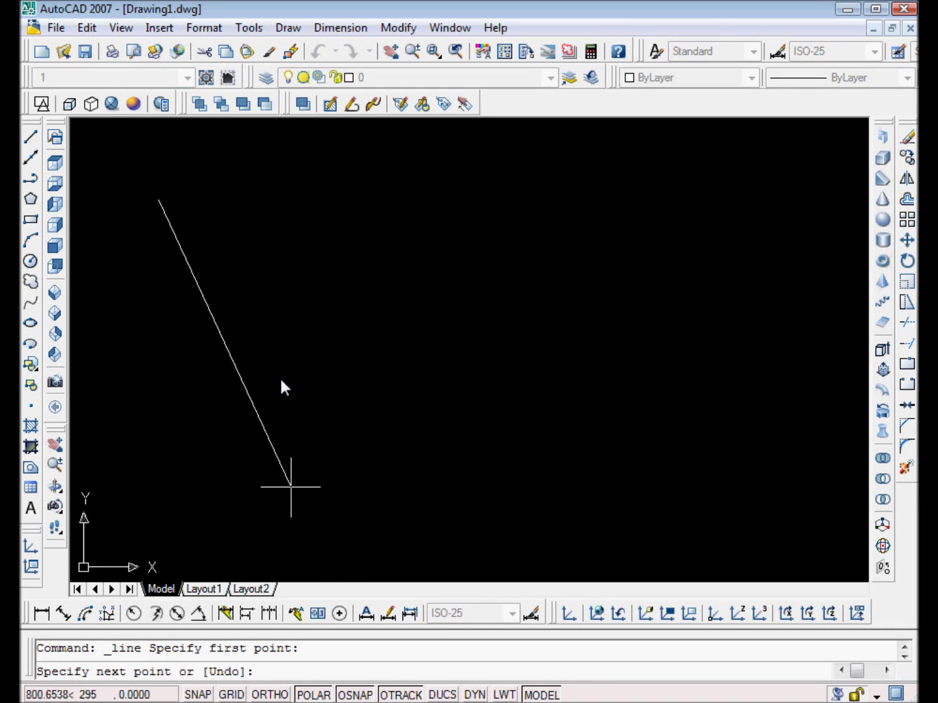
key(F8)
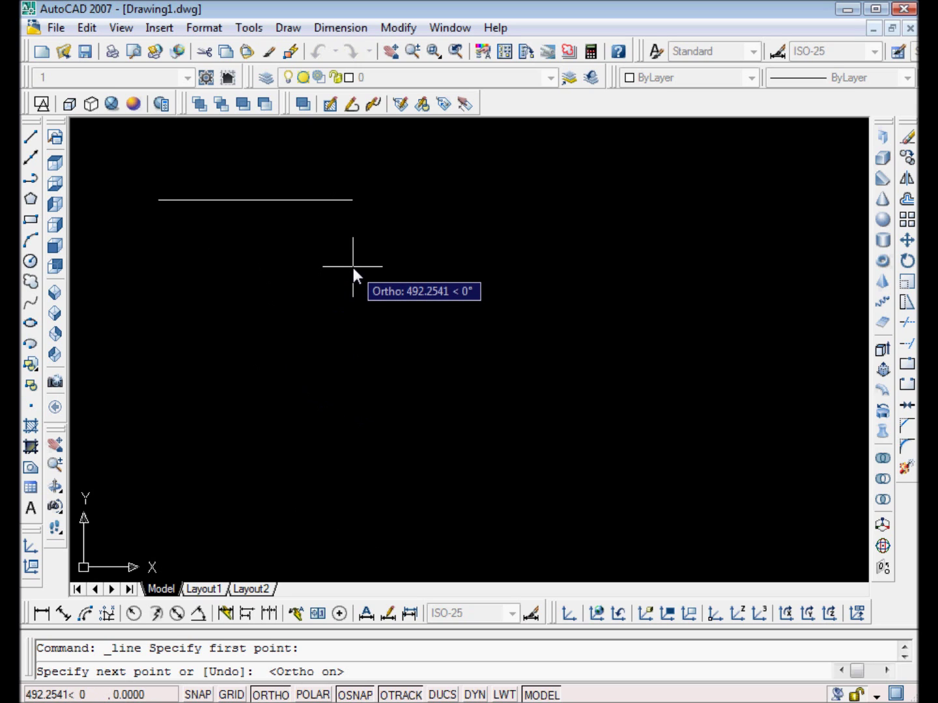
text(22)
key(Return)
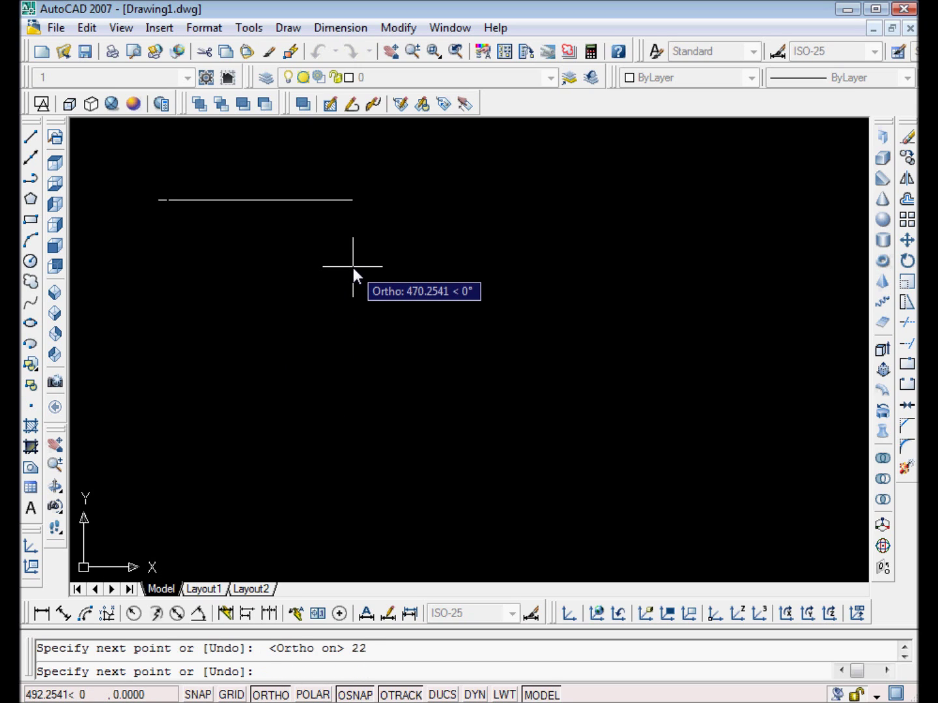
middle_drag(252, 357, 446, 356)
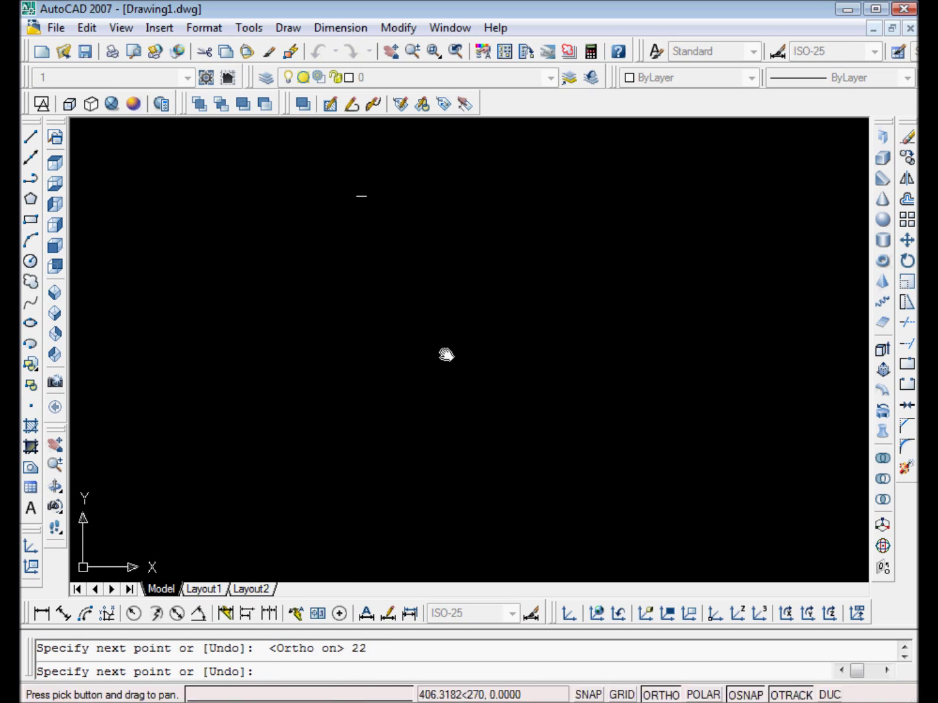
middle_drag(377, 248, 425, 412)
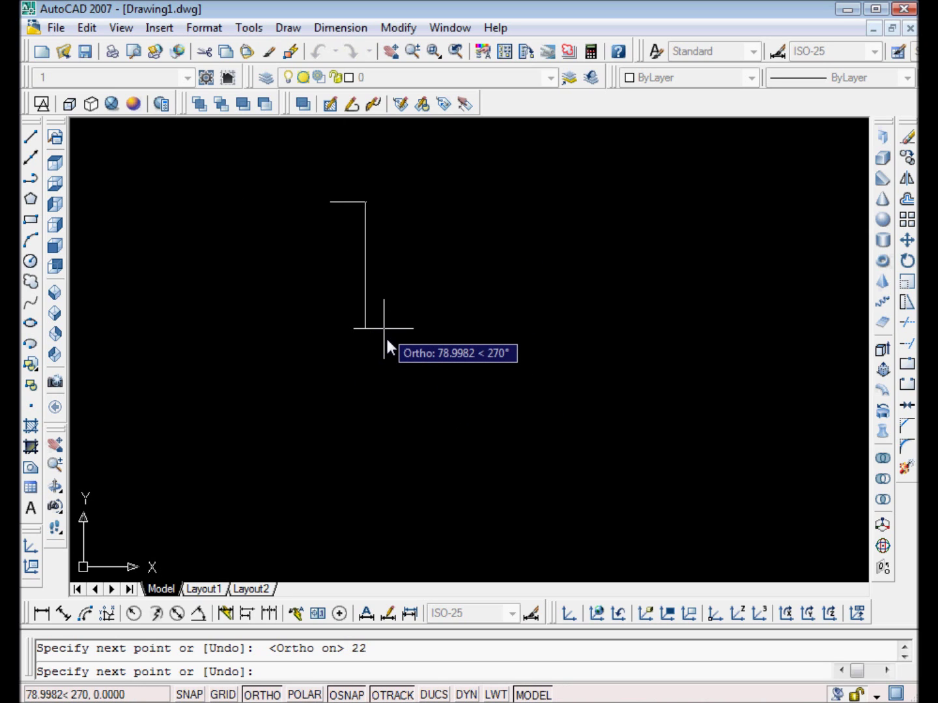
text(9)
key(Return)
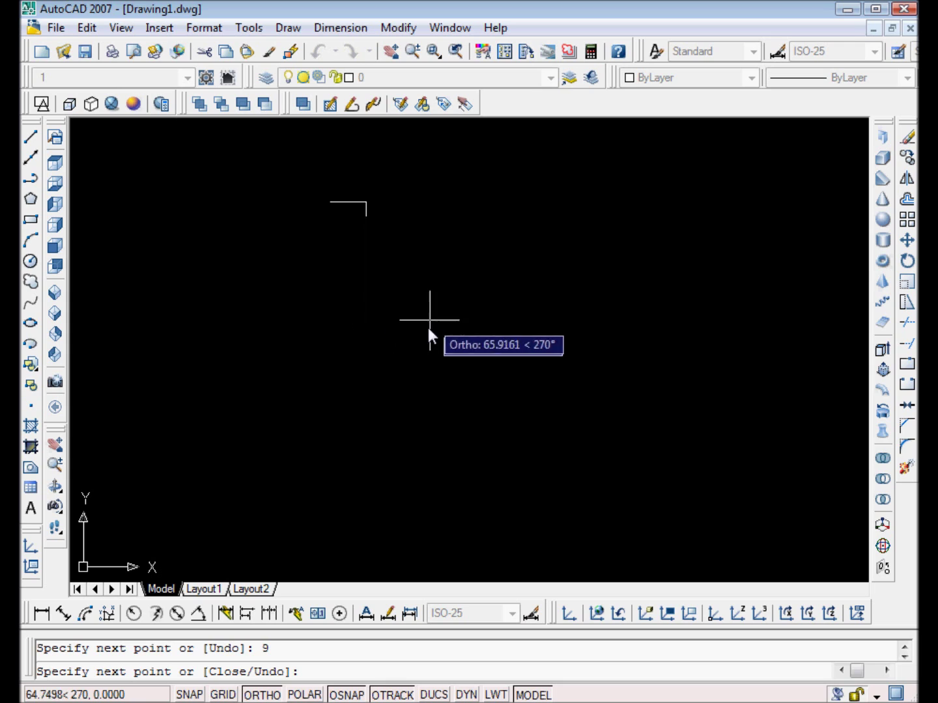
Add the 1-unit step, the 4.5-unit step and the 70-unit shank segment
scroll(371, 241, up, 3)
middle_drag(370, 242, 438, 280)
scroll(432, 258, up, 2)
scroll(433, 251, up, 1)
text(1)
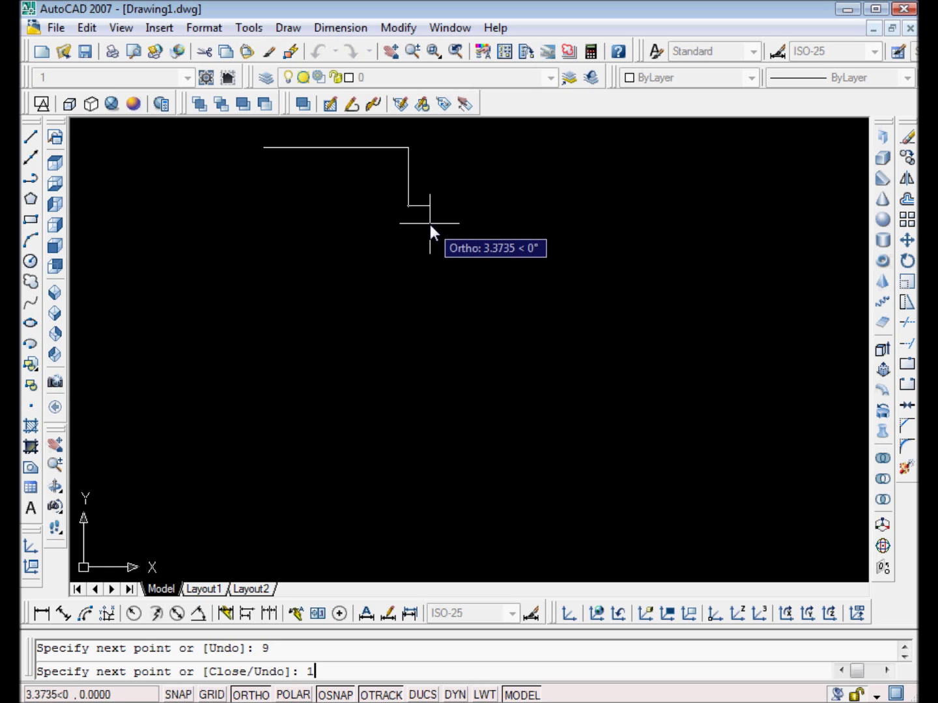
key(Return)
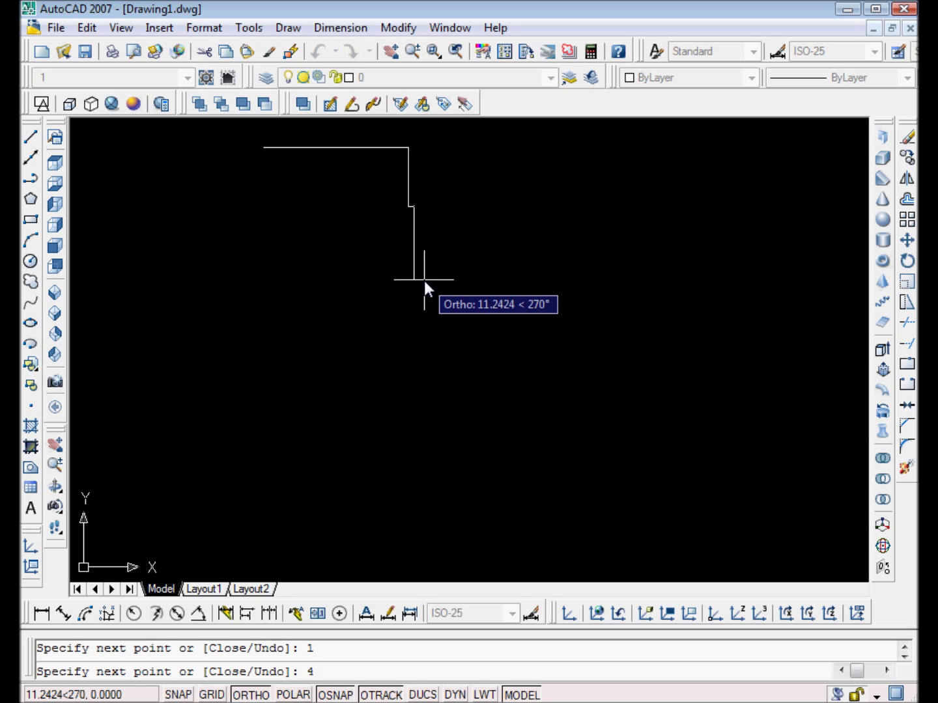
text(.5)
key(Return)
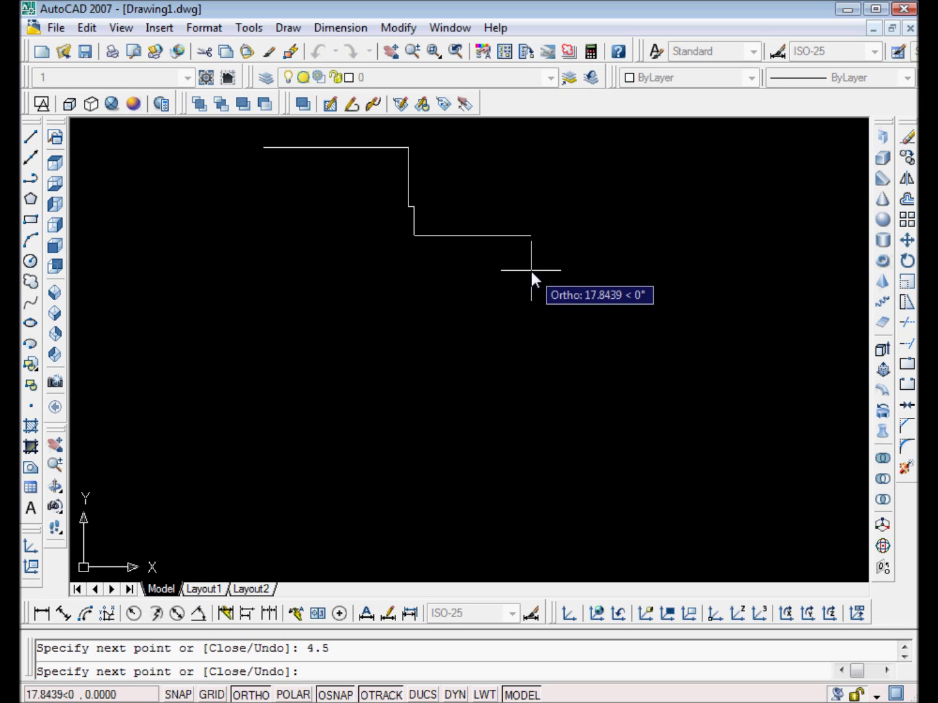
middle_drag(532, 279, 435, 281)
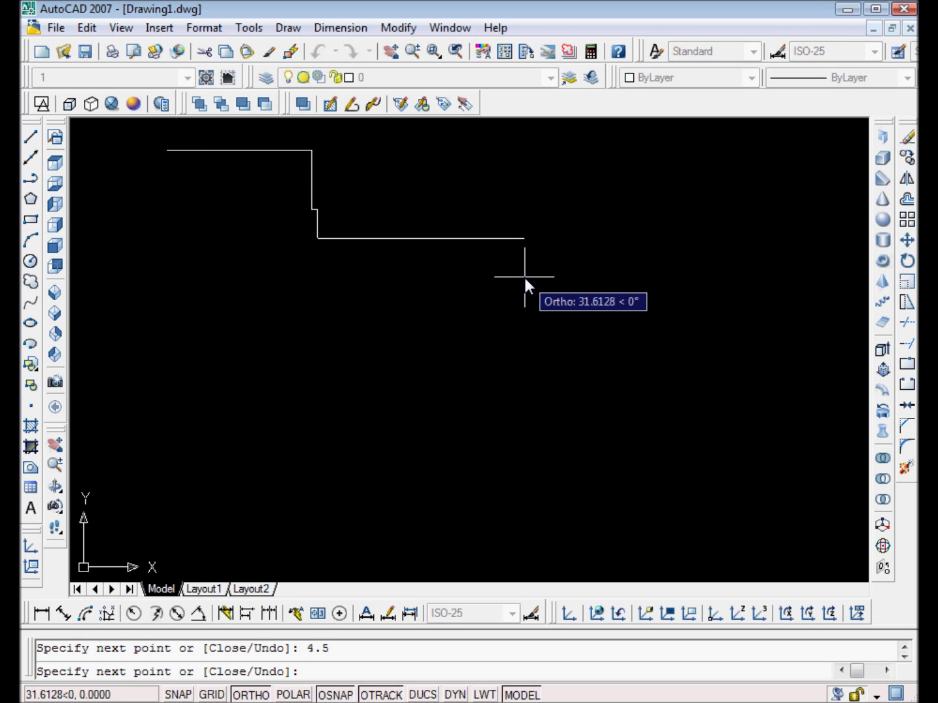
text(70)
key(Return)
Add the 12.5-unit end segment and close the outline back at its start point
middle_drag(704, 304, 611, 297)
scroll(599, 290, down, 5)
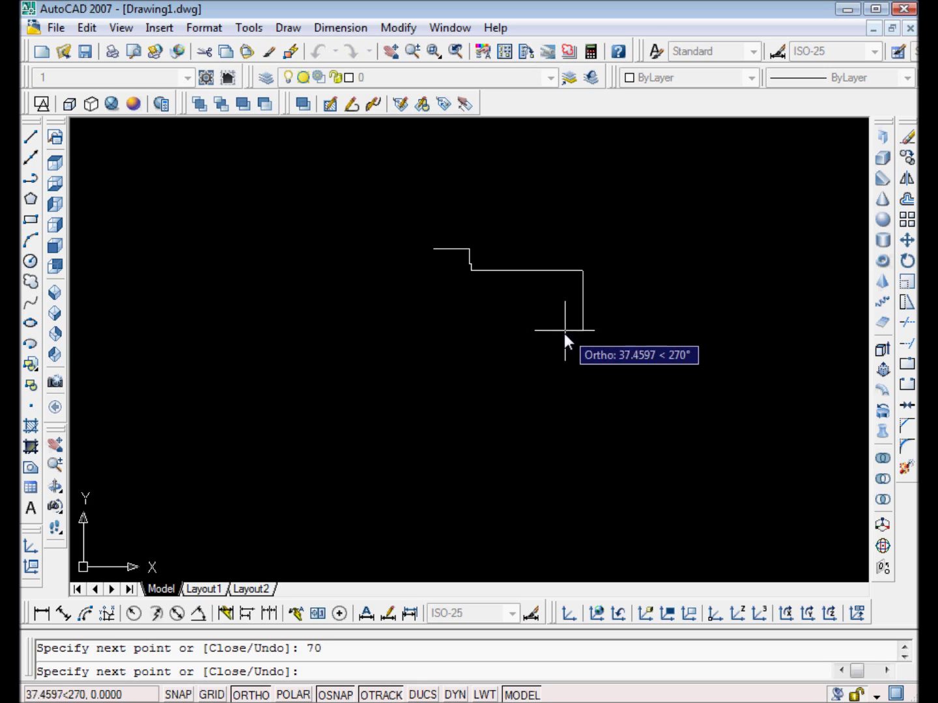
middle_drag(566, 328, 575, 326)
scroll(576, 332, up, 3)
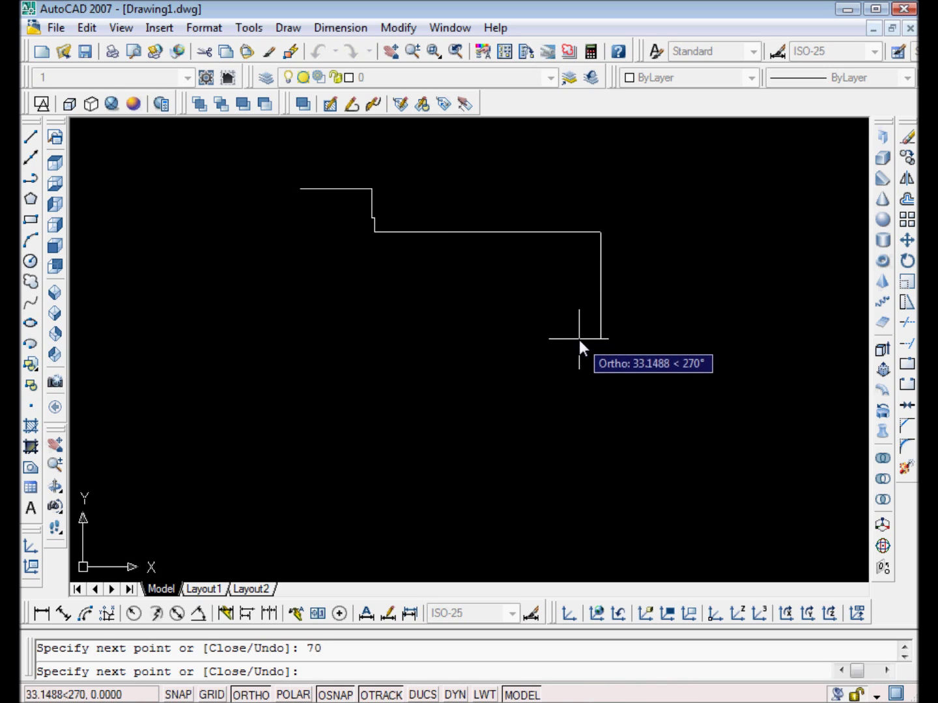
scroll(583, 334, up, 2)
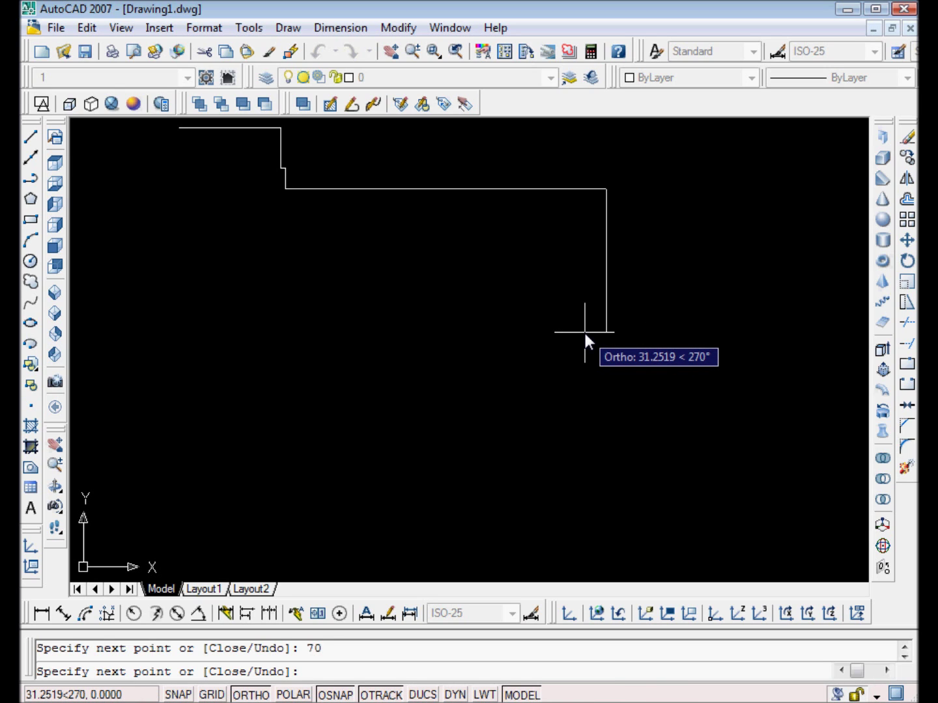
text(12)
text(.5)
key(Return)
middle_drag(224, 251, 299, 229)
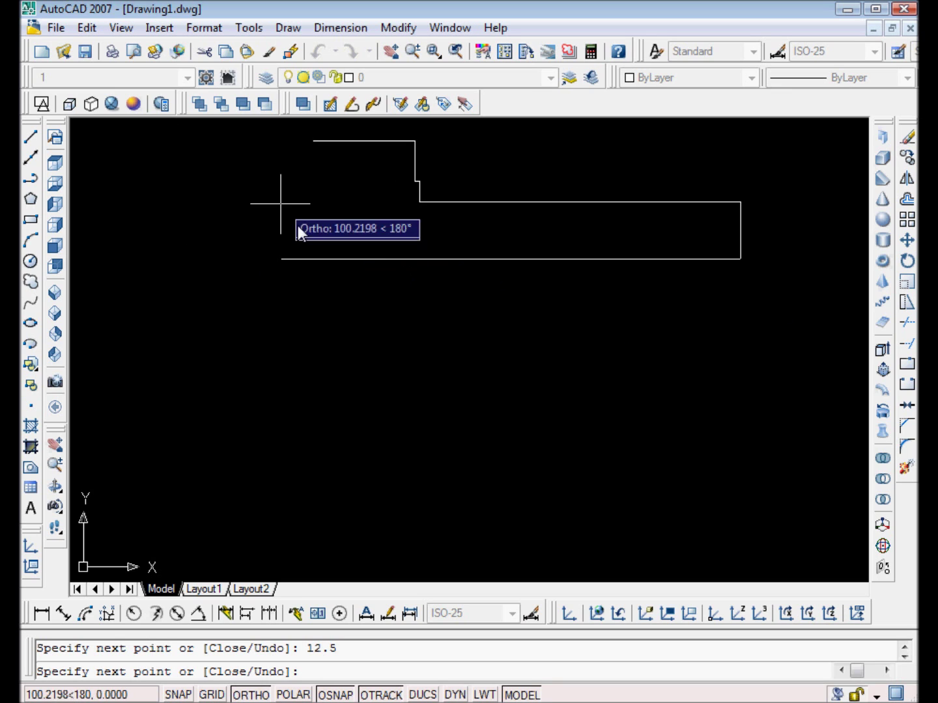
click(315, 258)
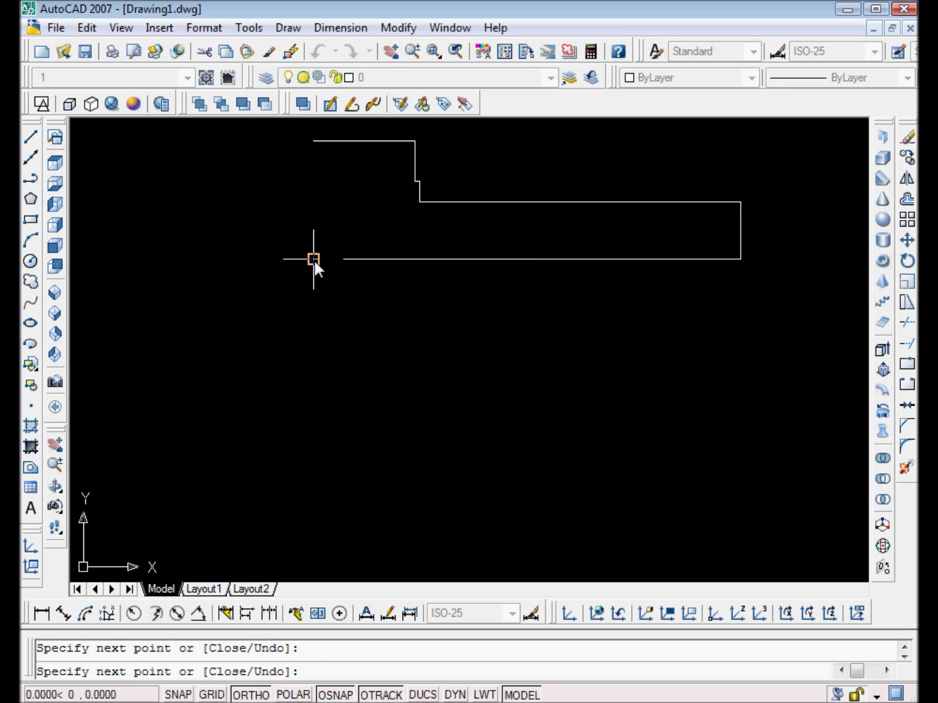
click(314, 140)
key(Escape)
Recentre the view on the finished outline and start the Chamfer command
middle_drag(315, 196, 370, 280)
scroll(468, 313, up, 2)
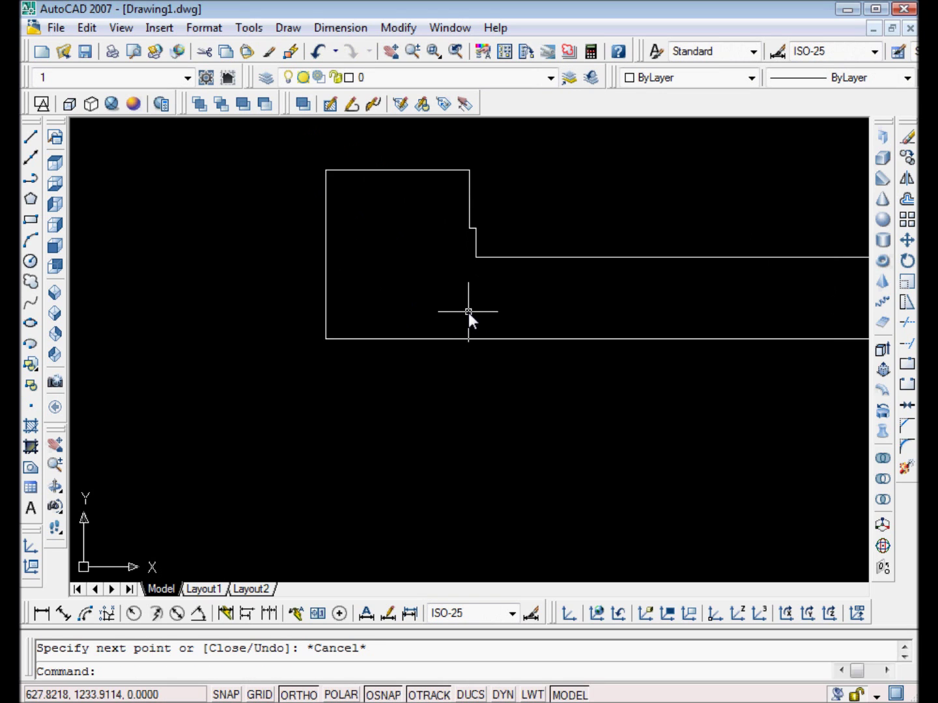
middle_drag(468, 313, 303, 314)
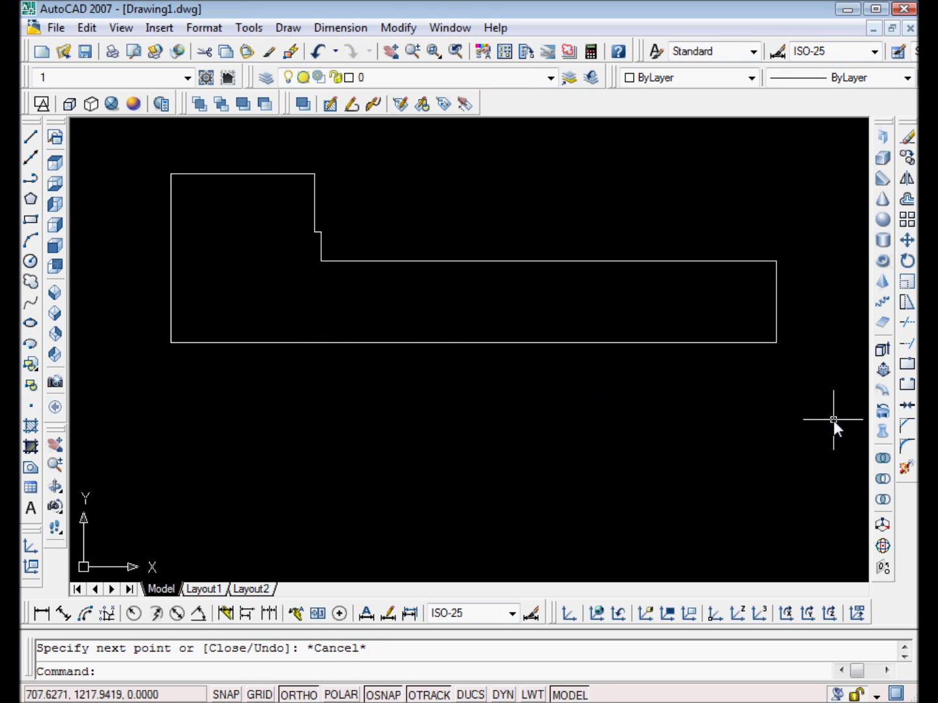
click(906, 425)
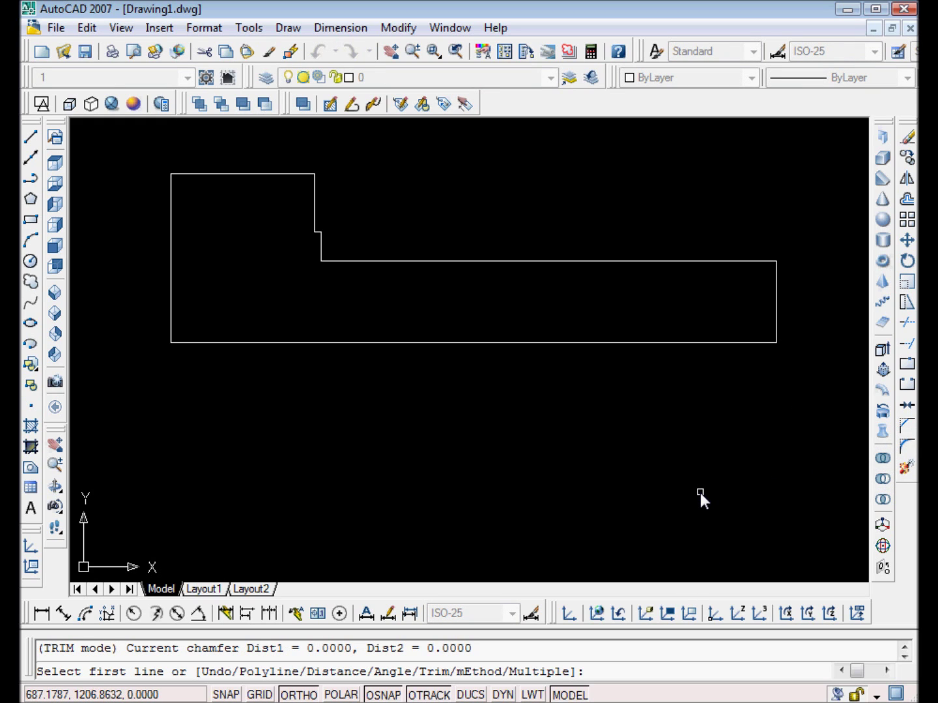
Chamfer the shank's right end corner with distances 1.5 × 1.5
text(d)
key(Return)
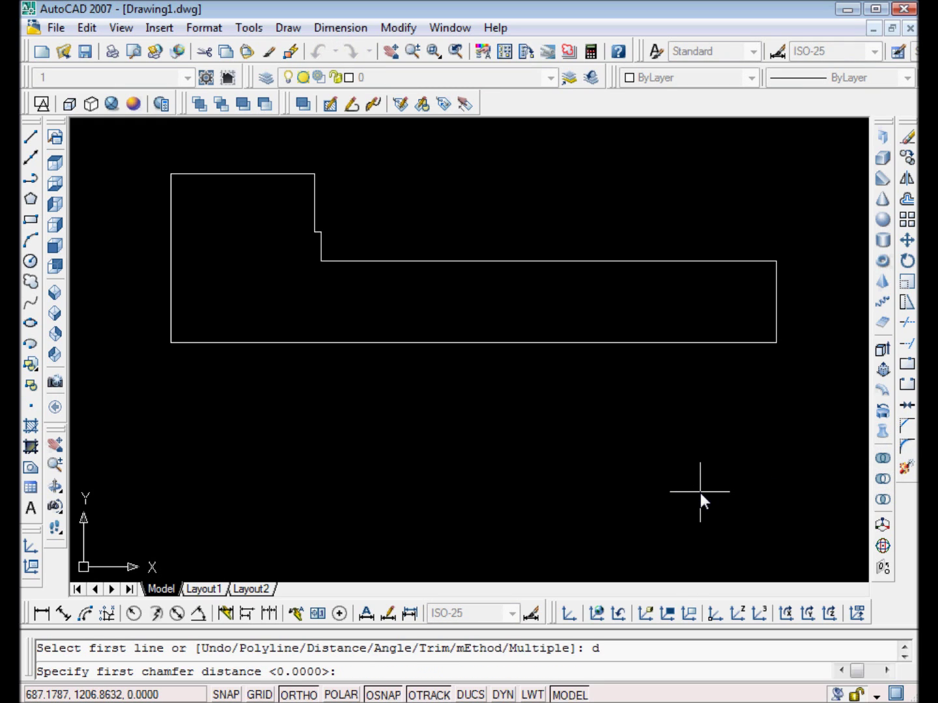
text(1.)
text(5)
key(Return)
text(1.5)
key(Return)
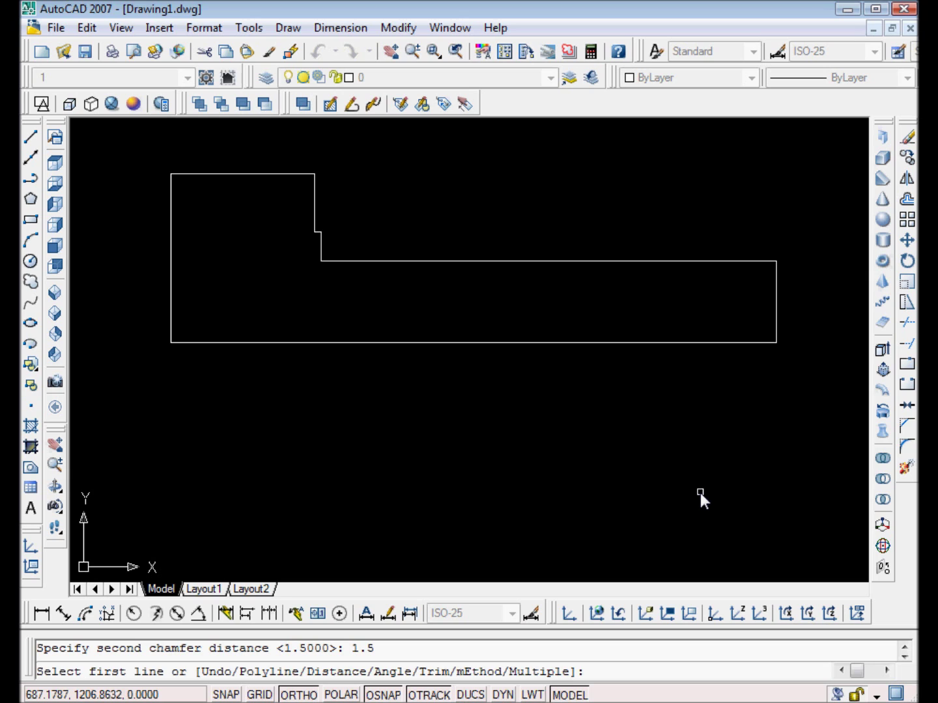
click(776, 272)
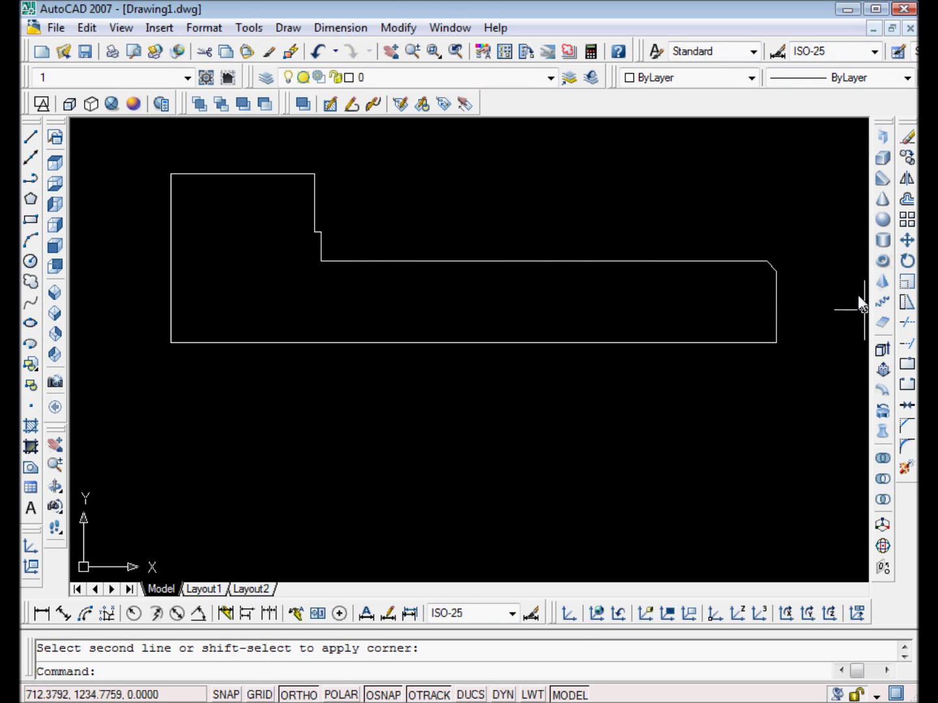
scroll(771, 262, up, 1)
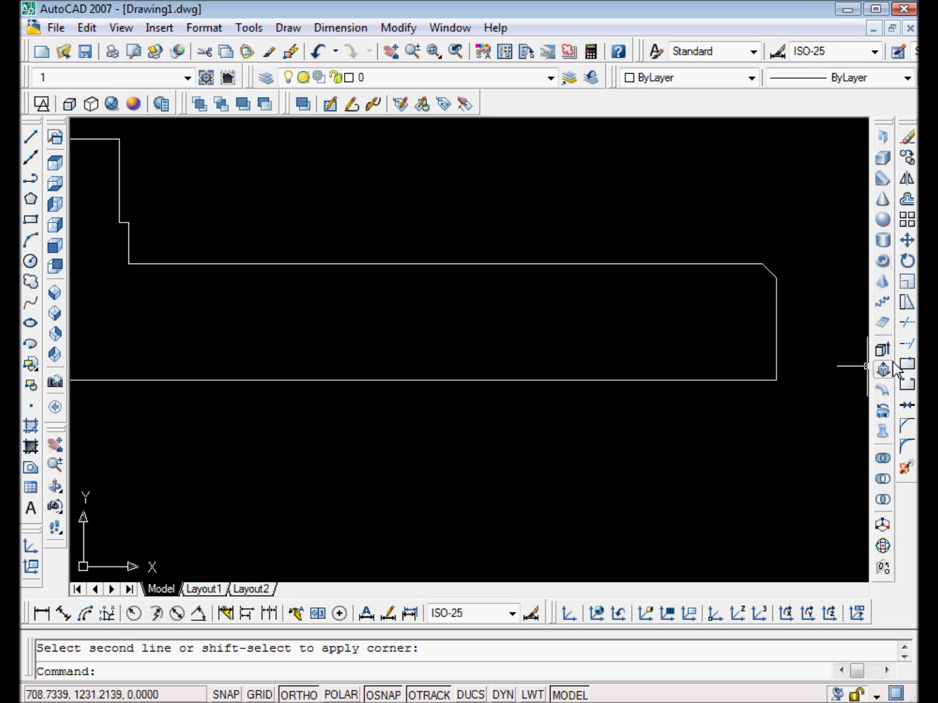
Chamfer the head's top-left corner with distances 4 and 3
click(907, 425)
text(d)
key(Return)
text(4)
key(Return)
text(3)
key(Return)
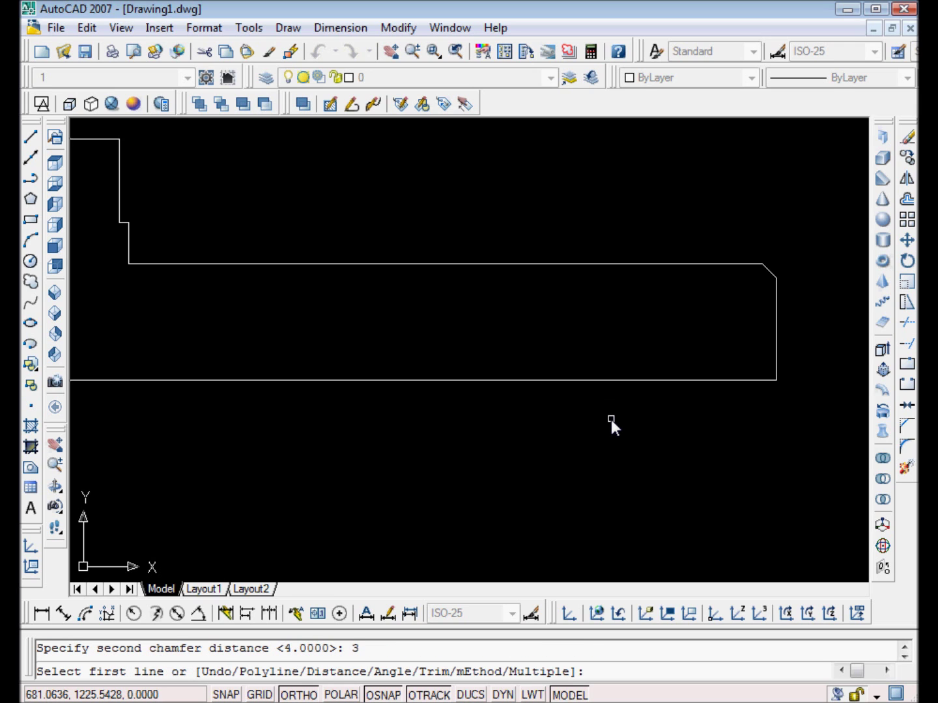
middle_drag(611, 420, 350, 397)
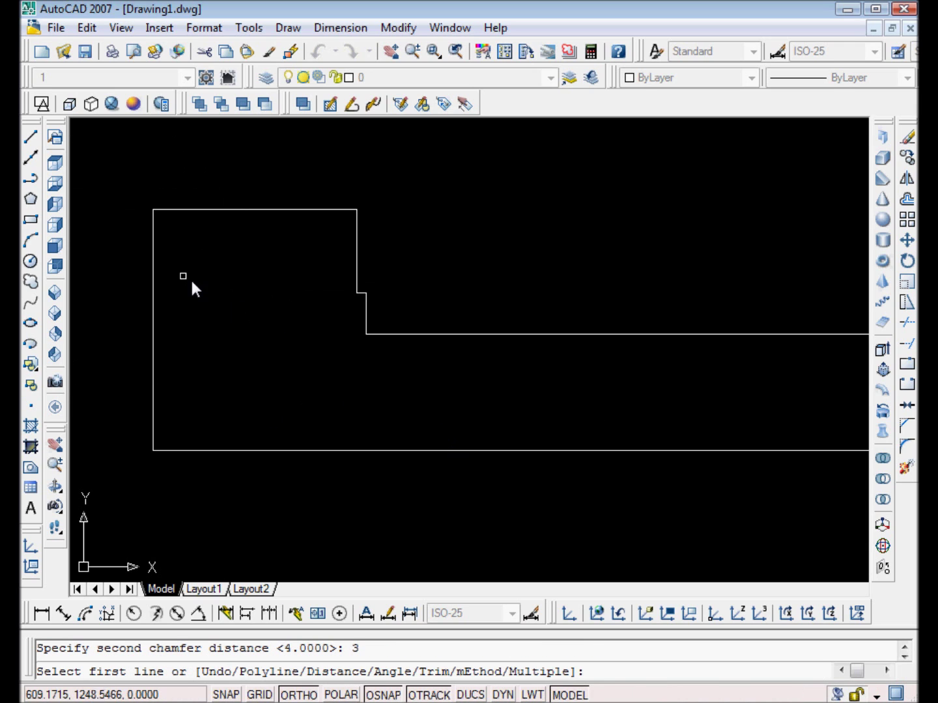
click(151, 236)
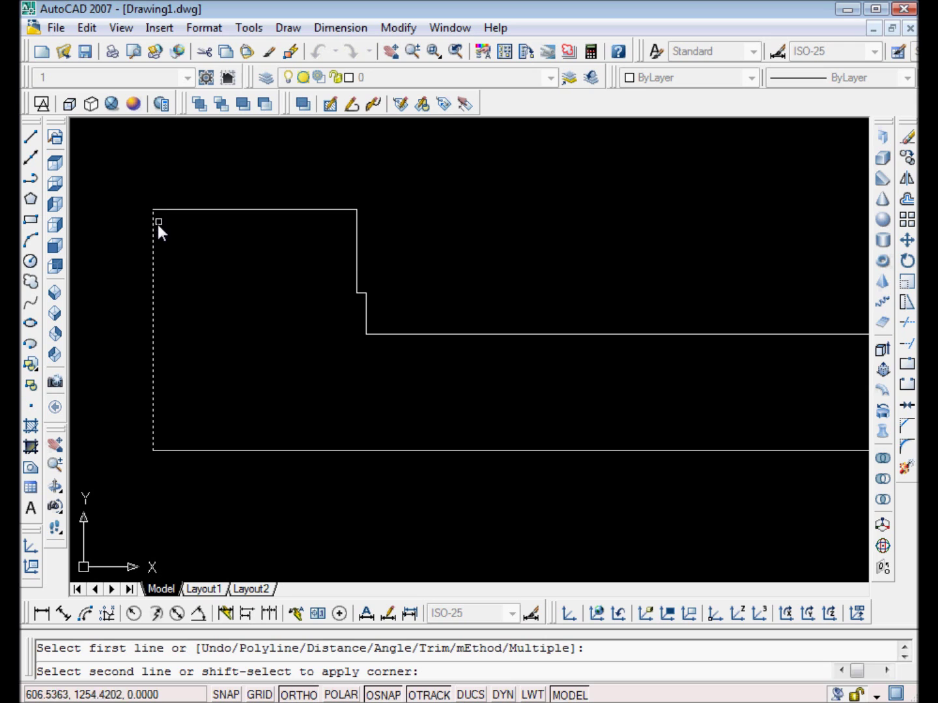
click(164, 213)
key(Escape)
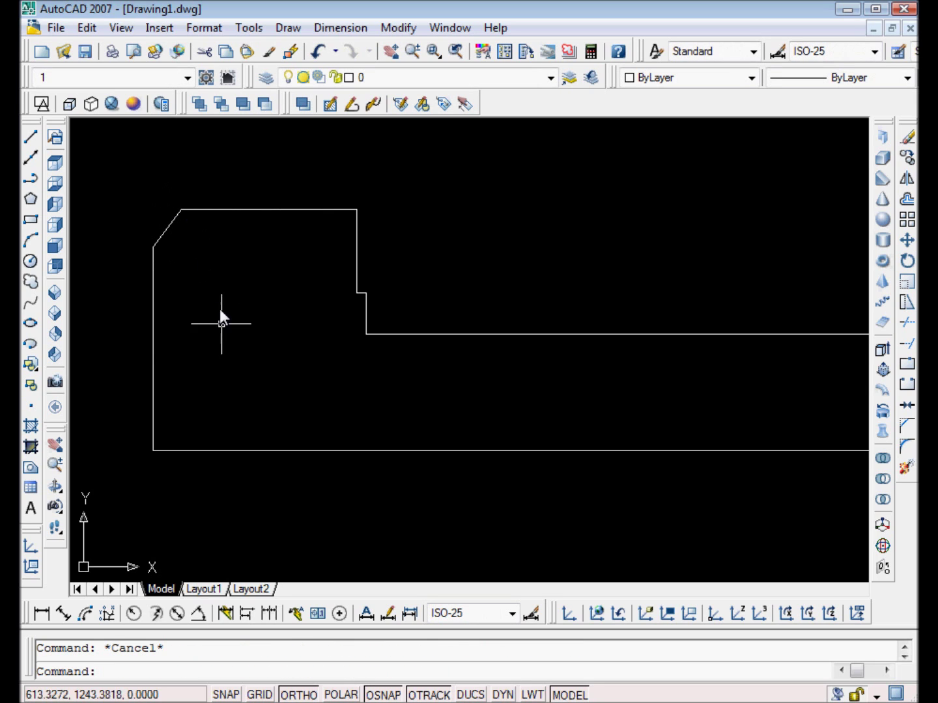
Zoom out to show the whole part and start Polyline Edit
middle_drag(247, 328, 233, 281)
scroll(328, 319, down, 2)
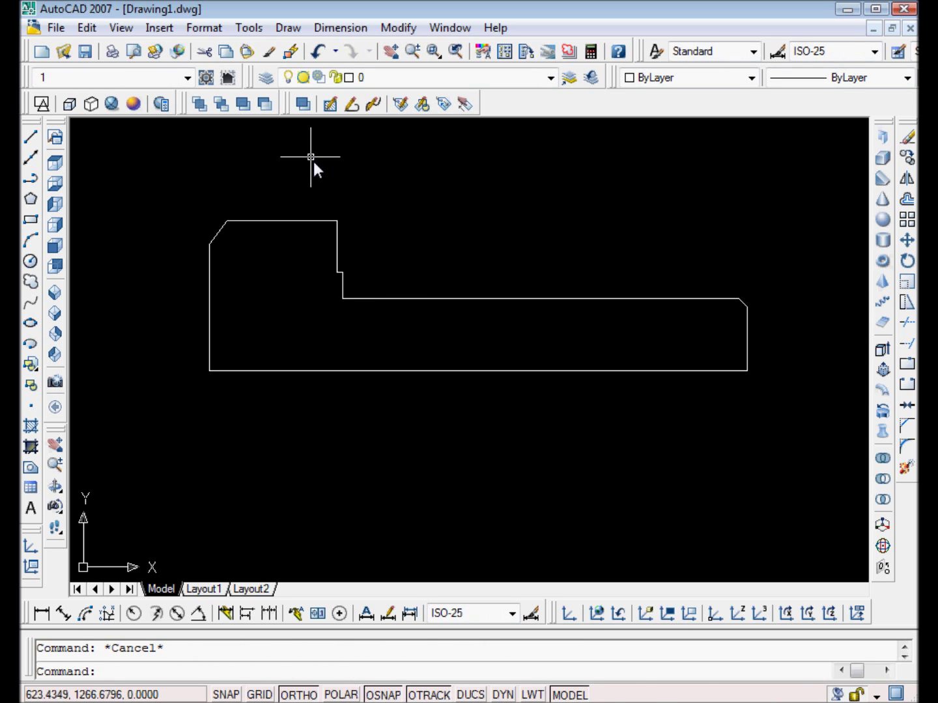
click(372, 104)
Convert one outline line to a polyline and join all ten profile lines onto it
click(474, 299)
key(Return)
text(j)
key(Return)
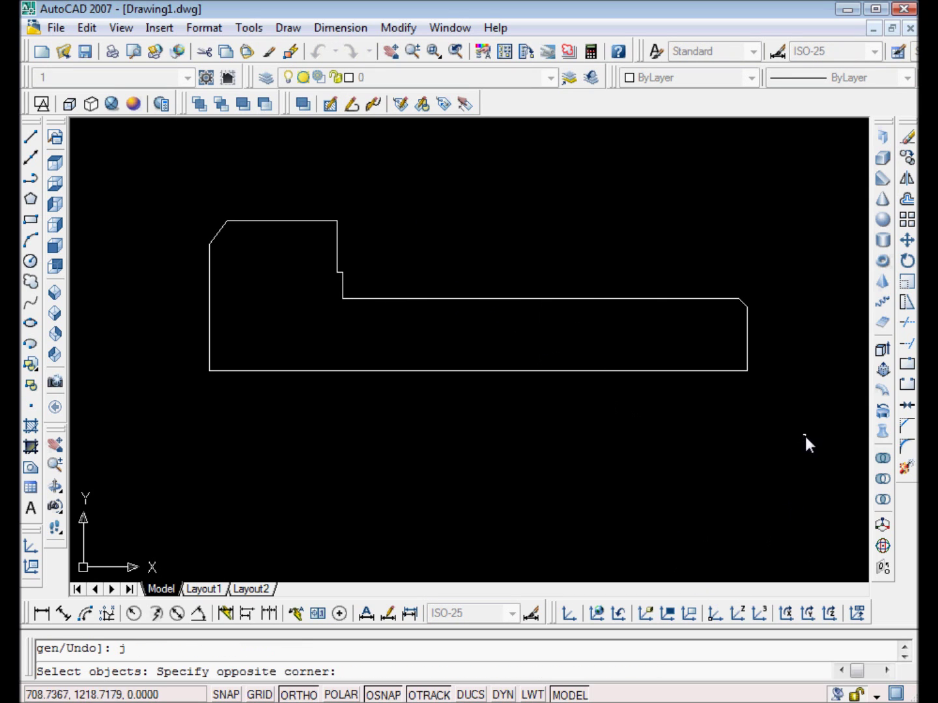
click(805, 436)
click(181, 170)
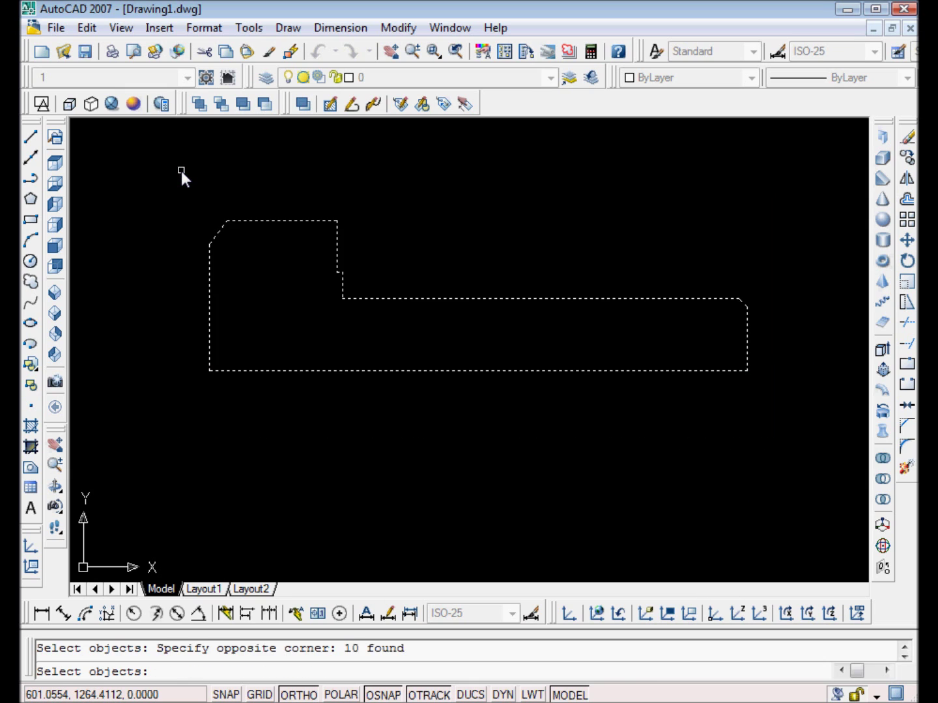
key(Return)
Confirm the outline selects as one piece, then start and cancel Extrude
key(Escape)
click(259, 221)
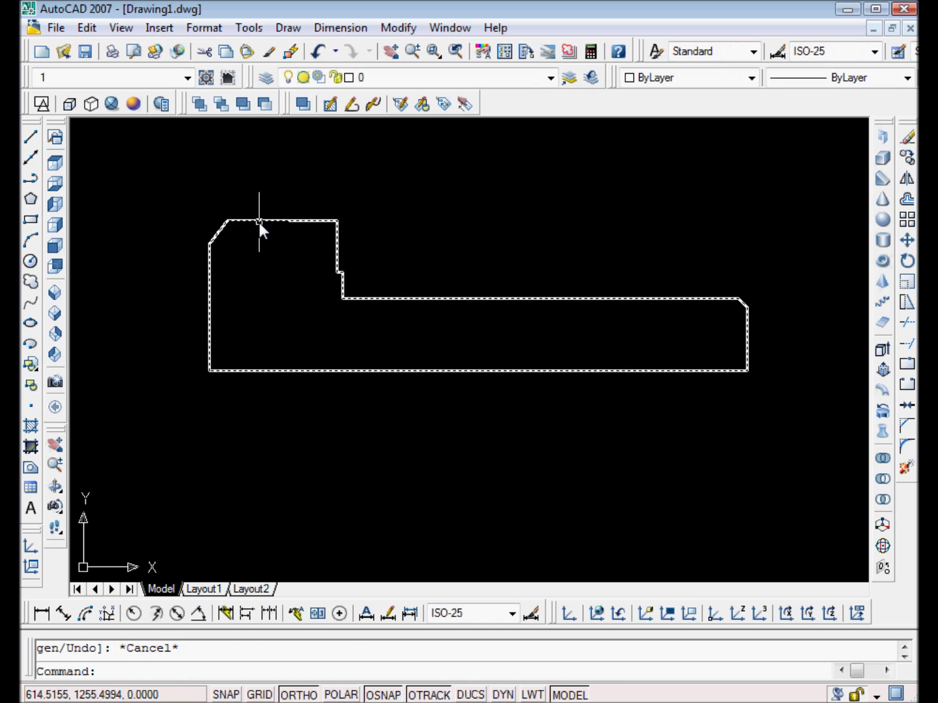
key(Escape)
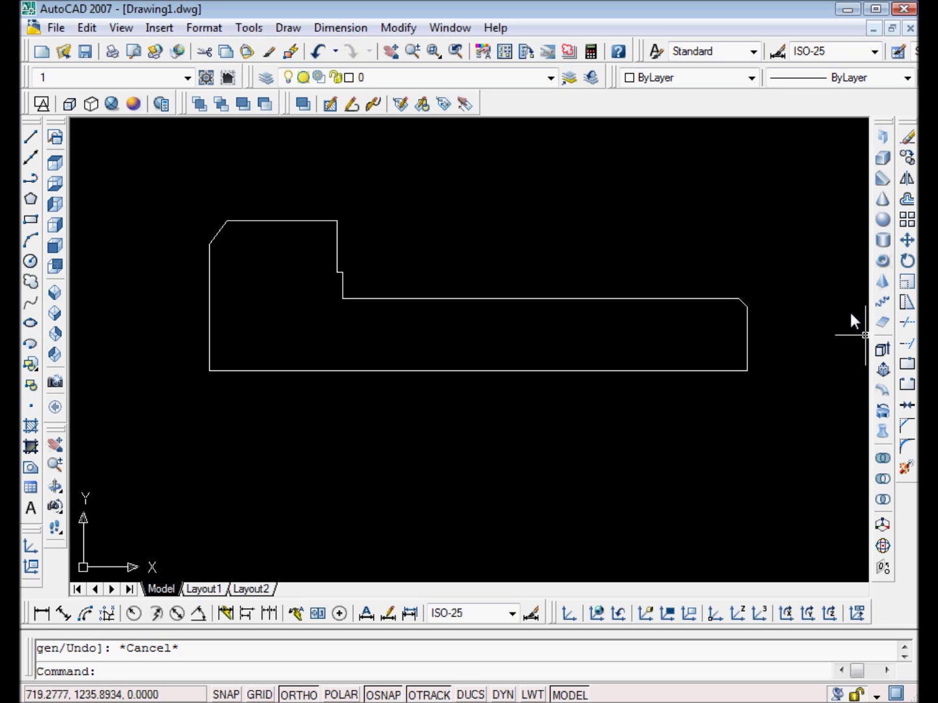
click(890, 355)
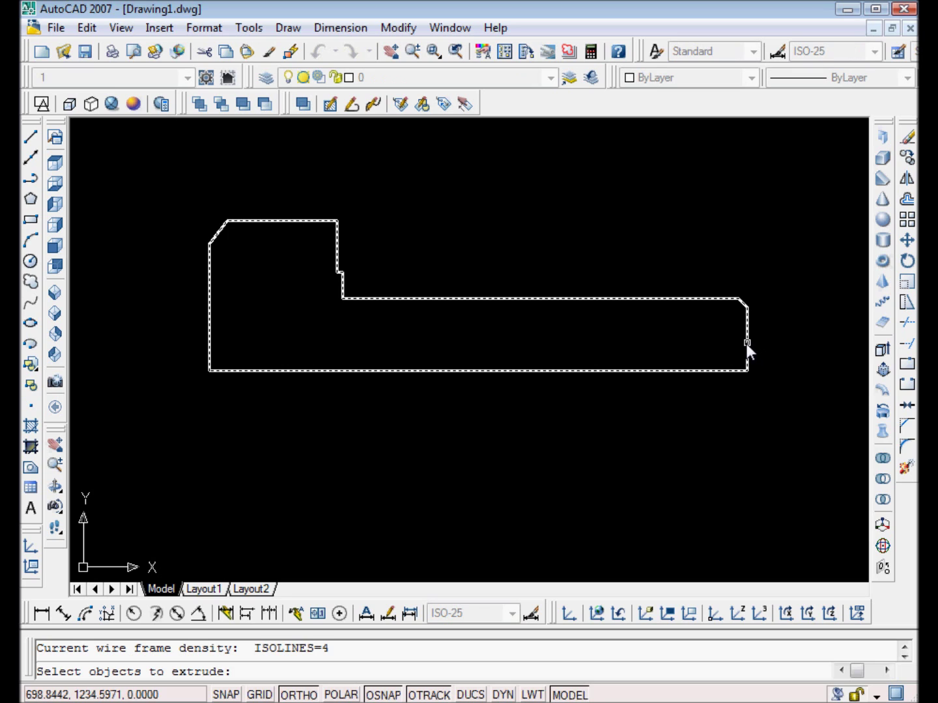
key(Escape)
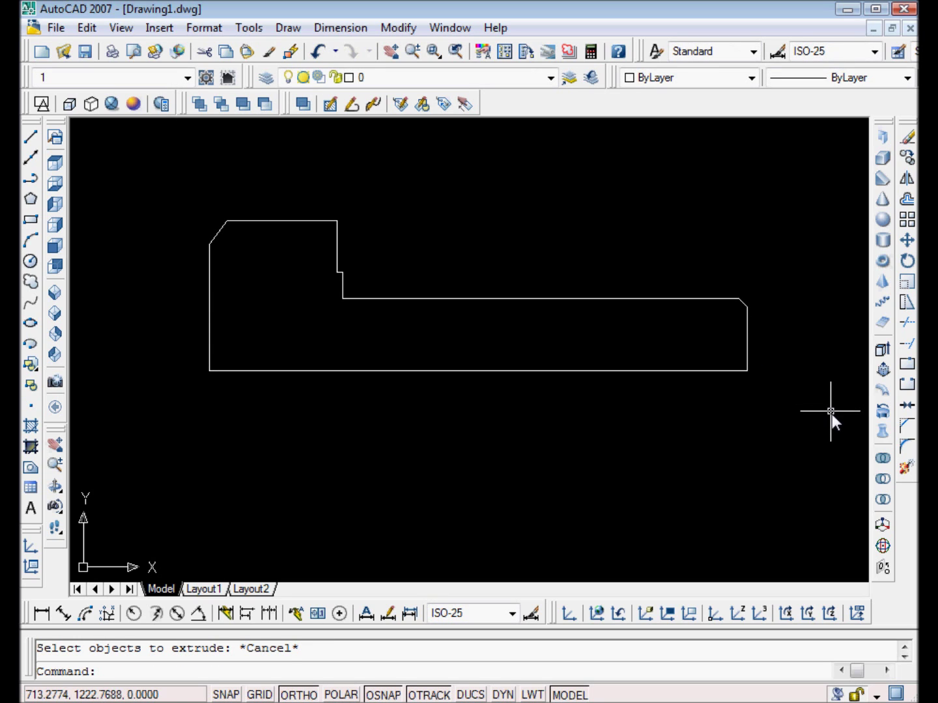
Revolve the outline 360° about its bottom edge into a solid and show it shaded
click(879, 410)
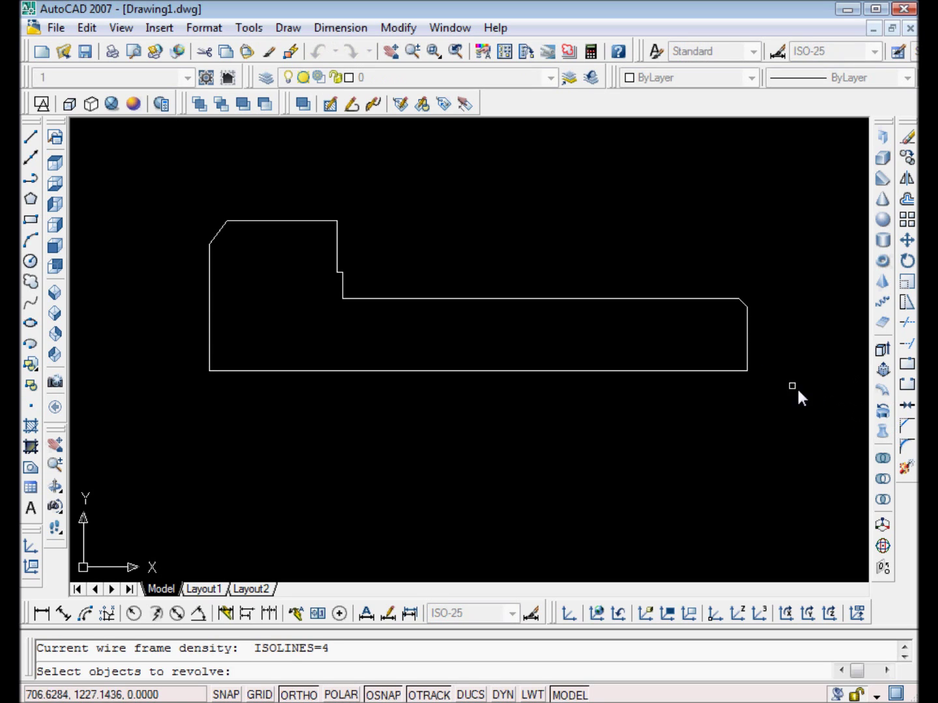
click(746, 355)
key(Return)
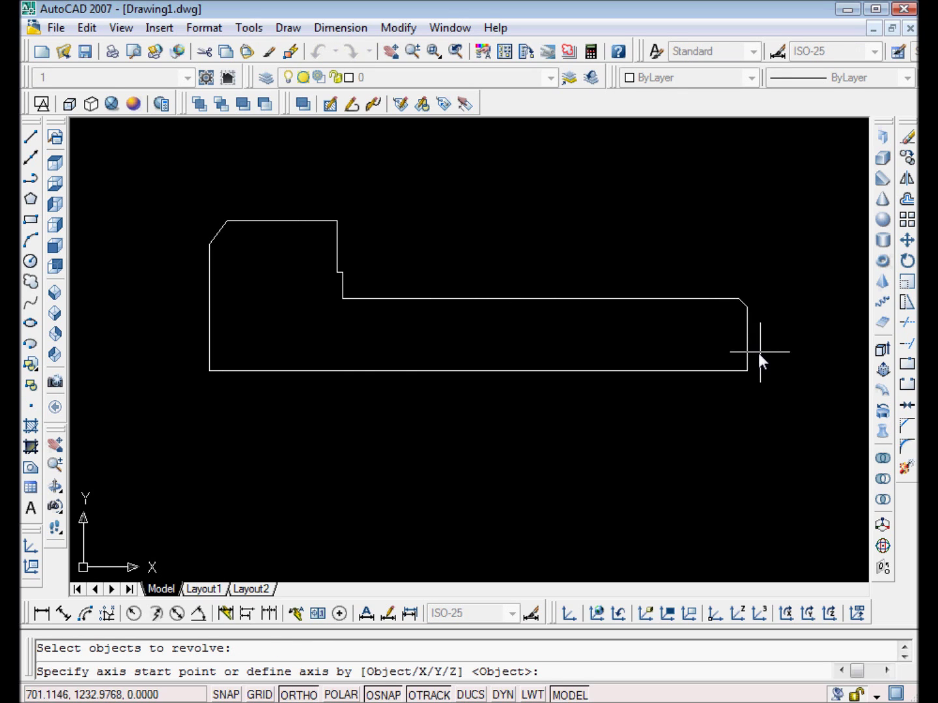
click(749, 370)
click(209, 371)
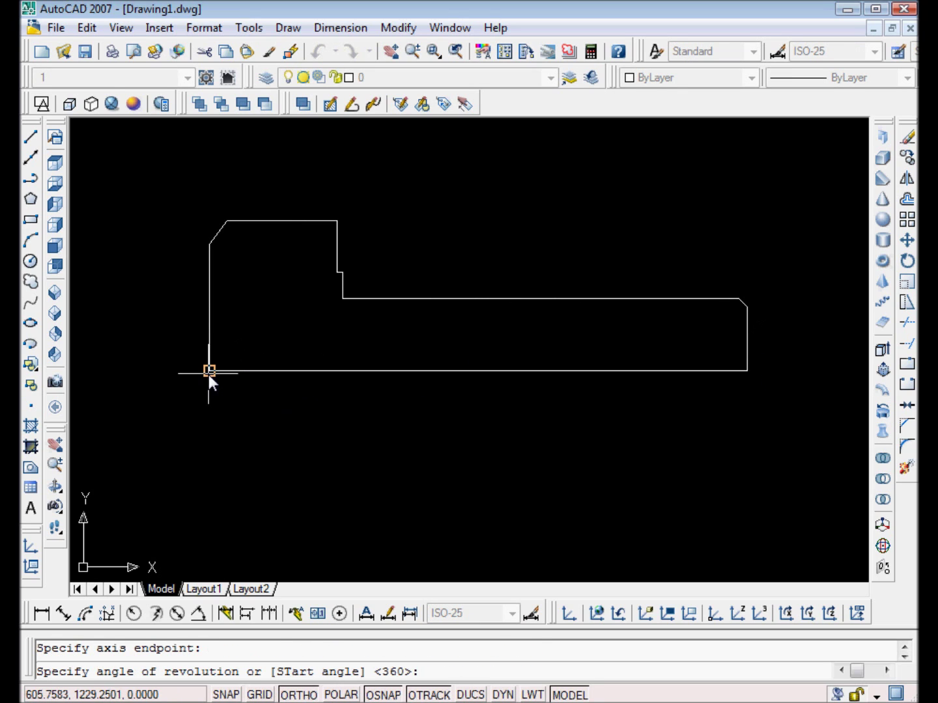
right_click(211, 375)
click(247, 388)
middle_drag(260, 405, 361, 376)
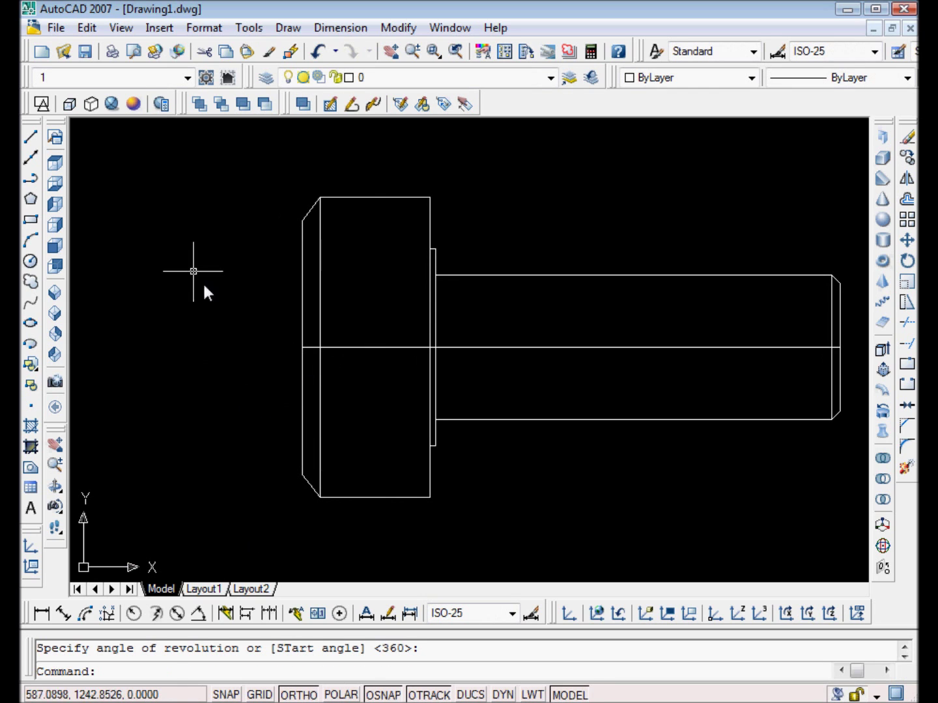
click(134, 104)
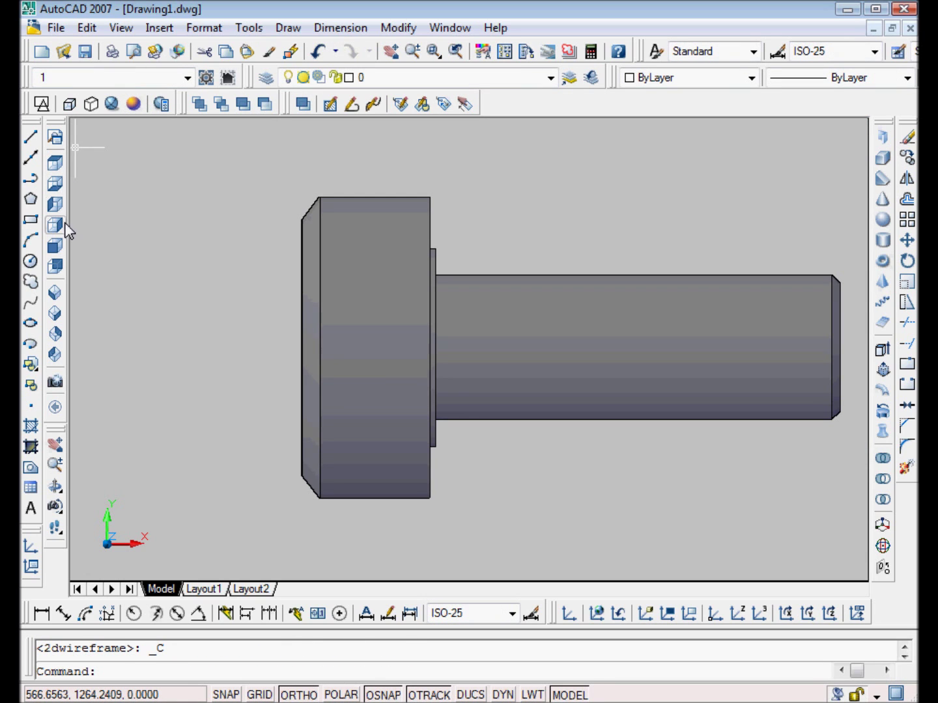
In Left view, draw an inscribed 6-sided polygon of radius 26 on the bolt's axis
click(58, 205)
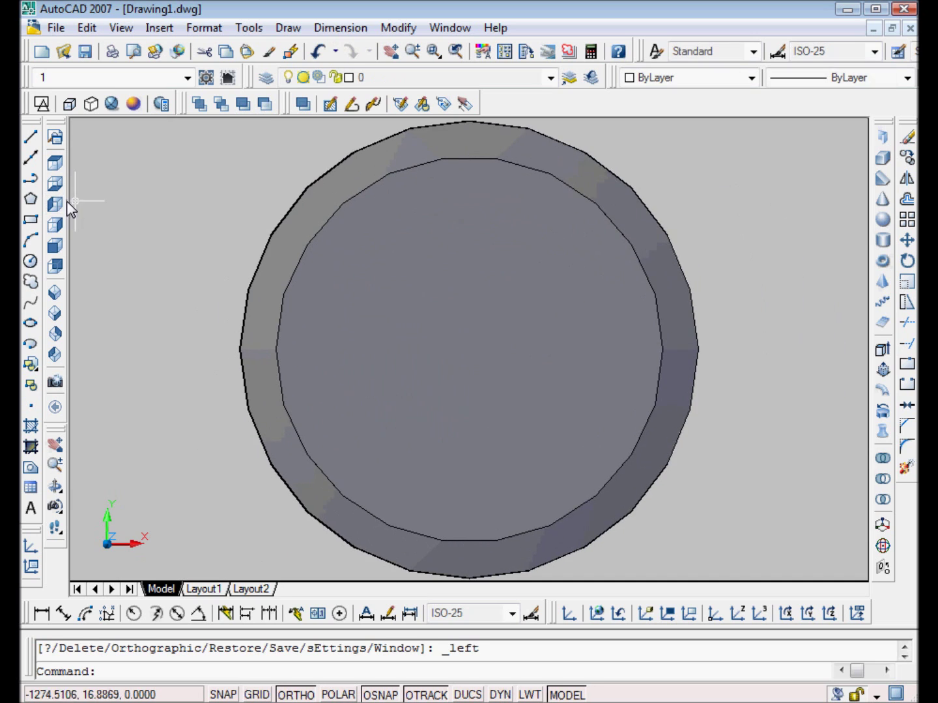
middle_drag(182, 215, 193, 206)
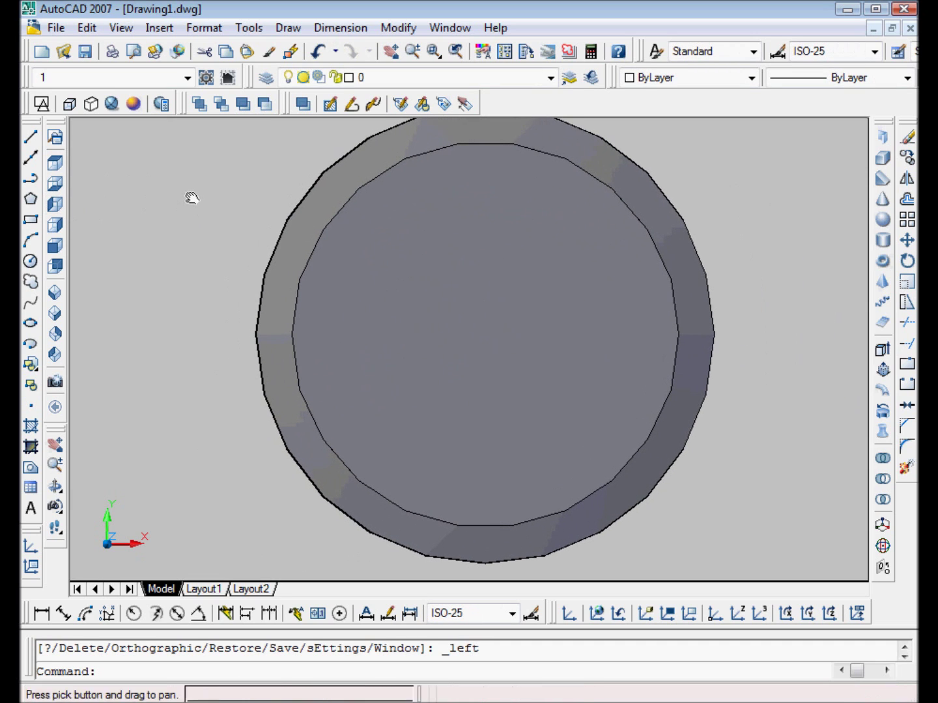
click(32, 201)
text(6)
key(Return)
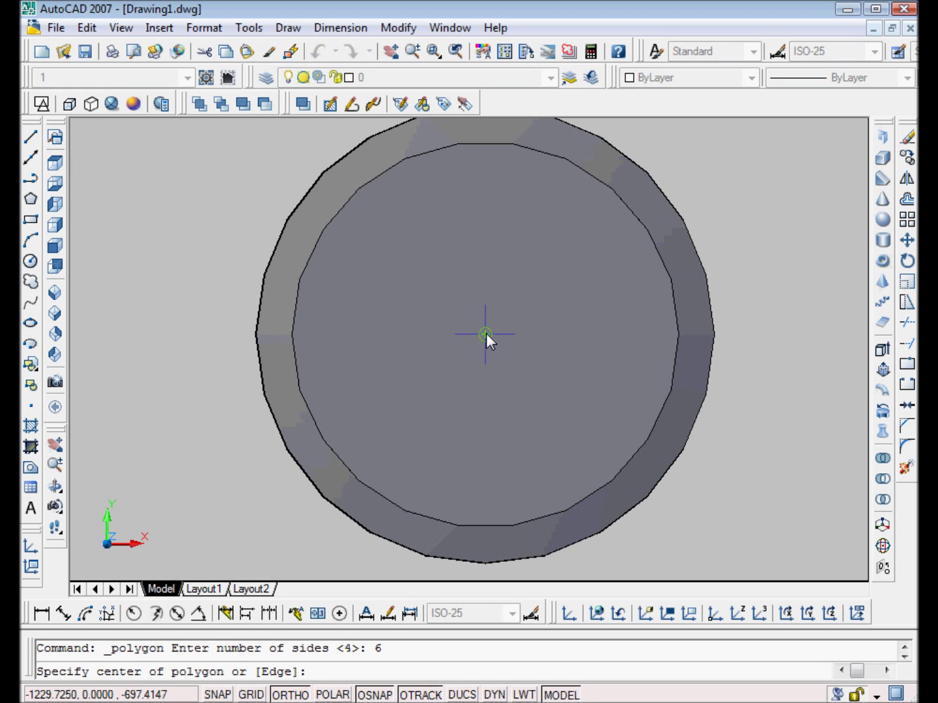
click(486, 334)
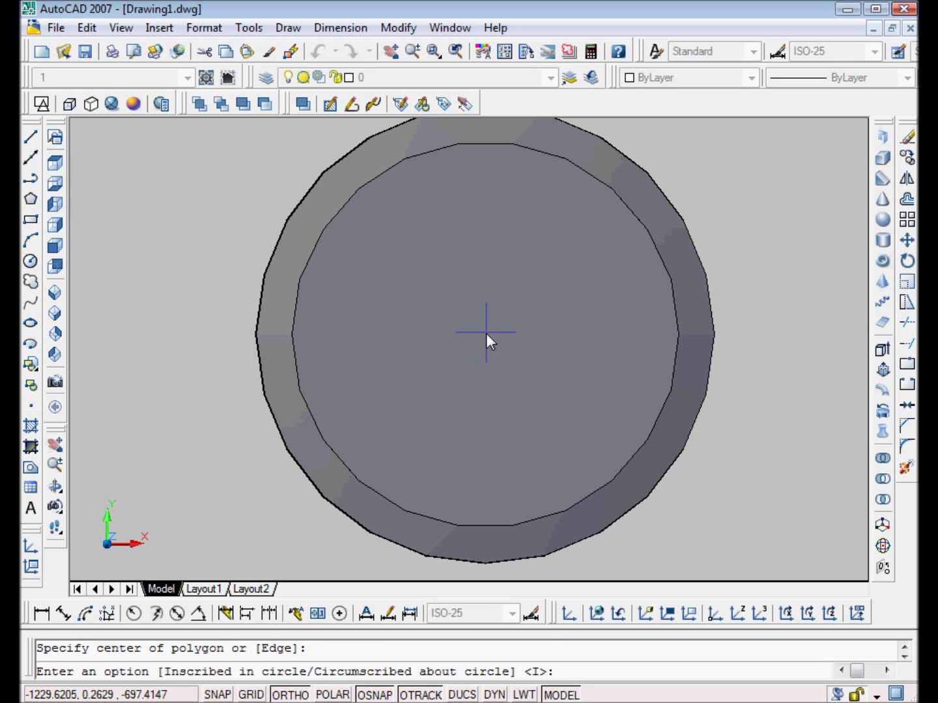
key(Return)
text(26)
key(Return)
Draw a larger circle concentric with the hexagon on the bolt's axis
click(29, 261)
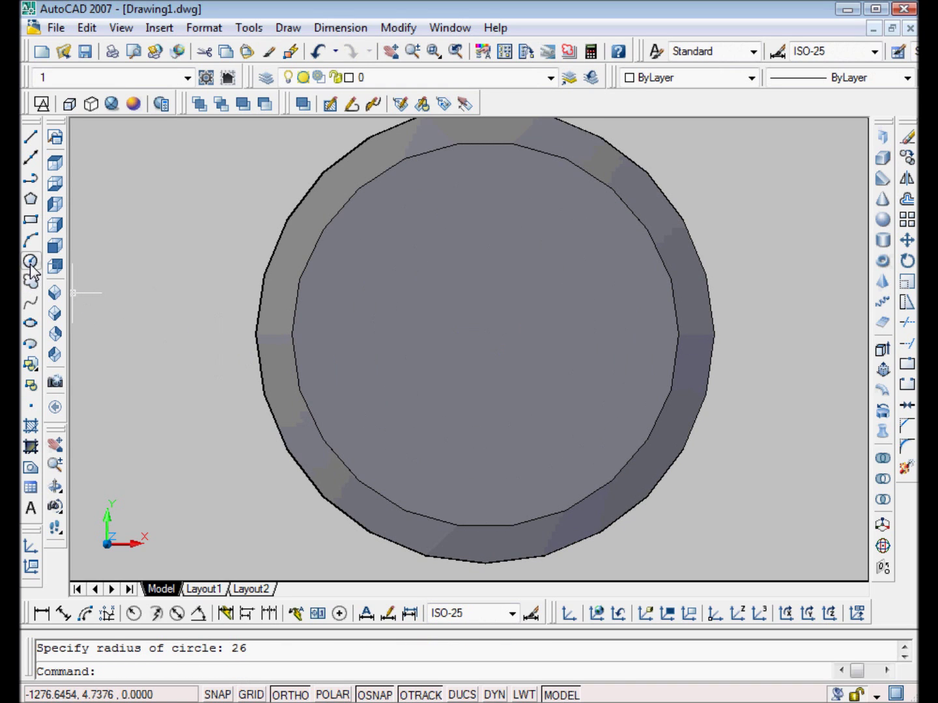
click(494, 338)
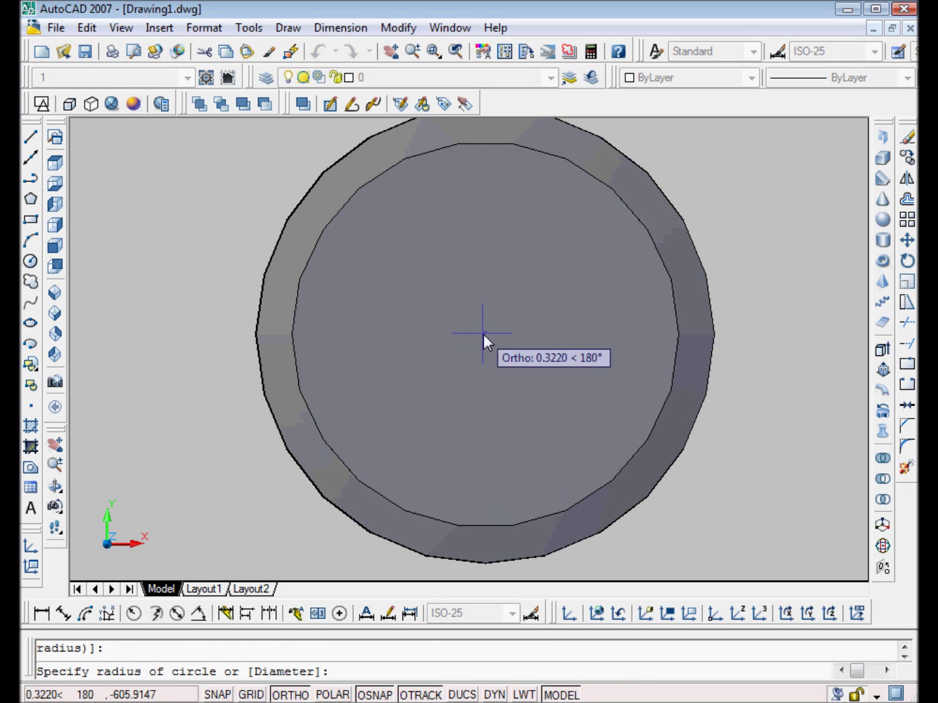
click(786, 322)
key(Escape)
shift+middle_drag(682, 374, 238, 234)
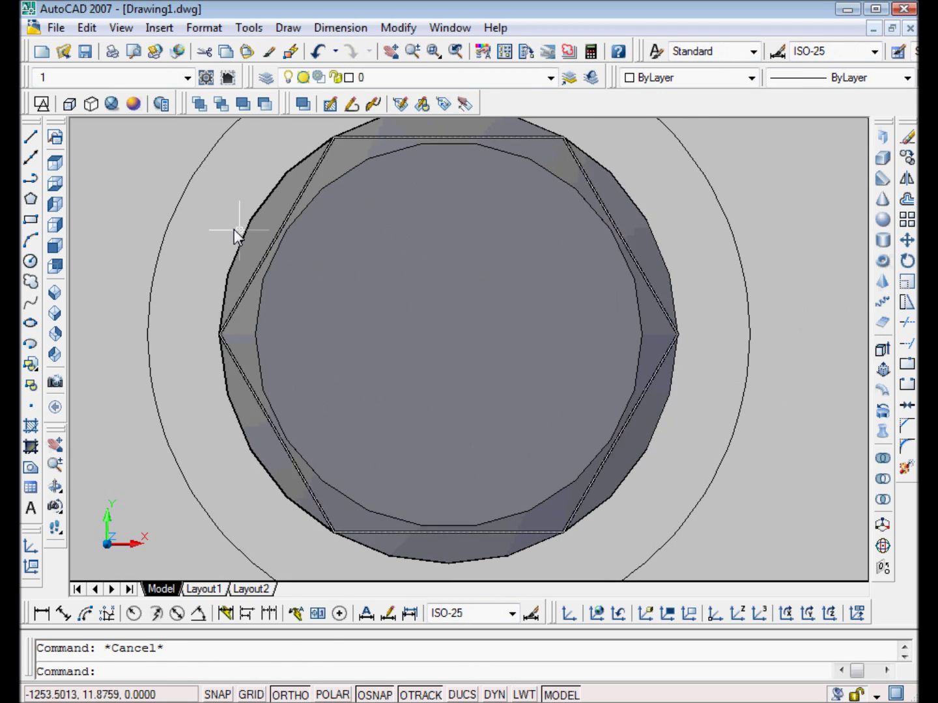
click(55, 163)
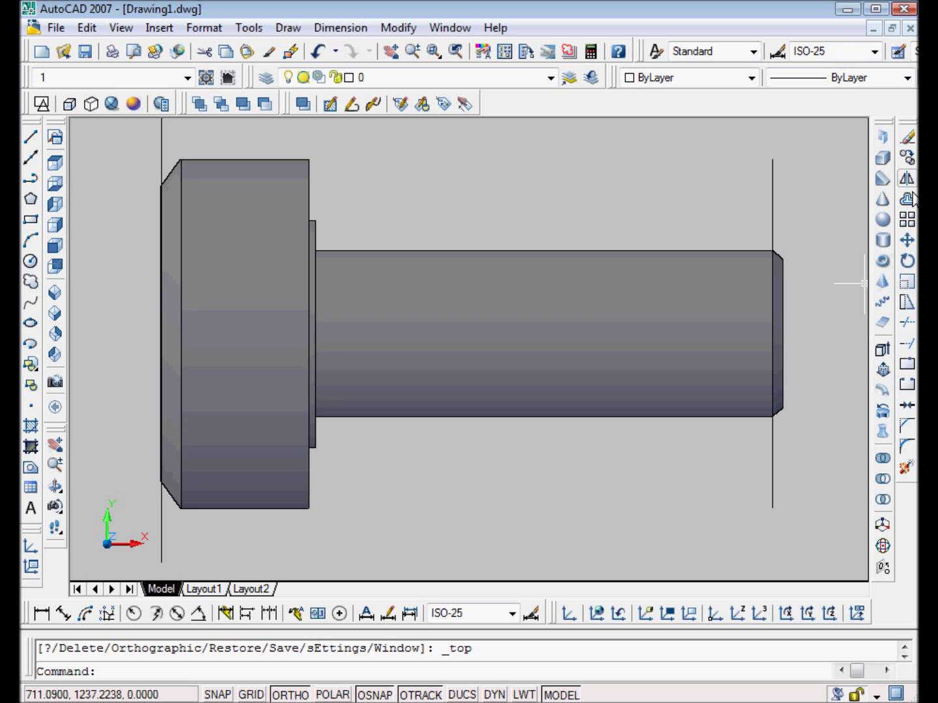
Move the edge-on hexagon and circle 91.5 units from the shank end onto the head face
click(906, 239)
click(795, 223)
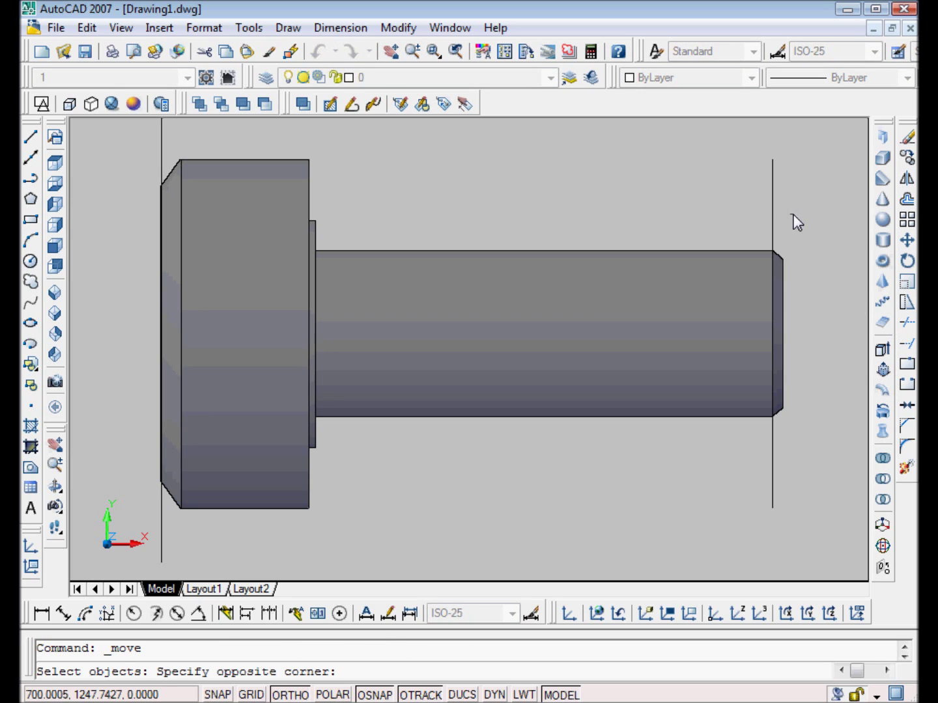
click(749, 211)
key(Return)
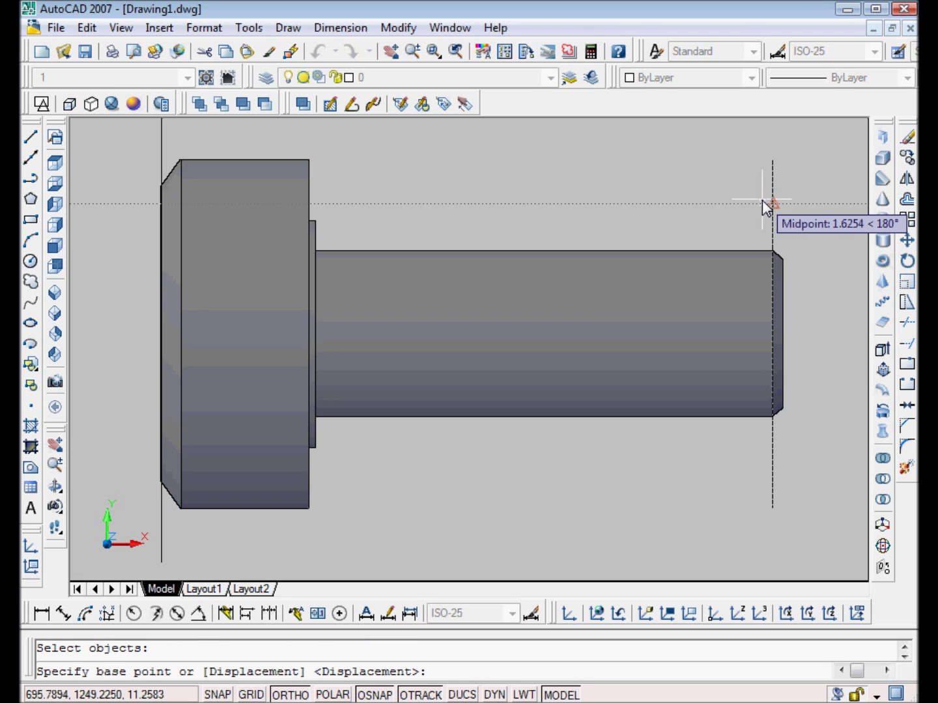
click(718, 194)
text(9)
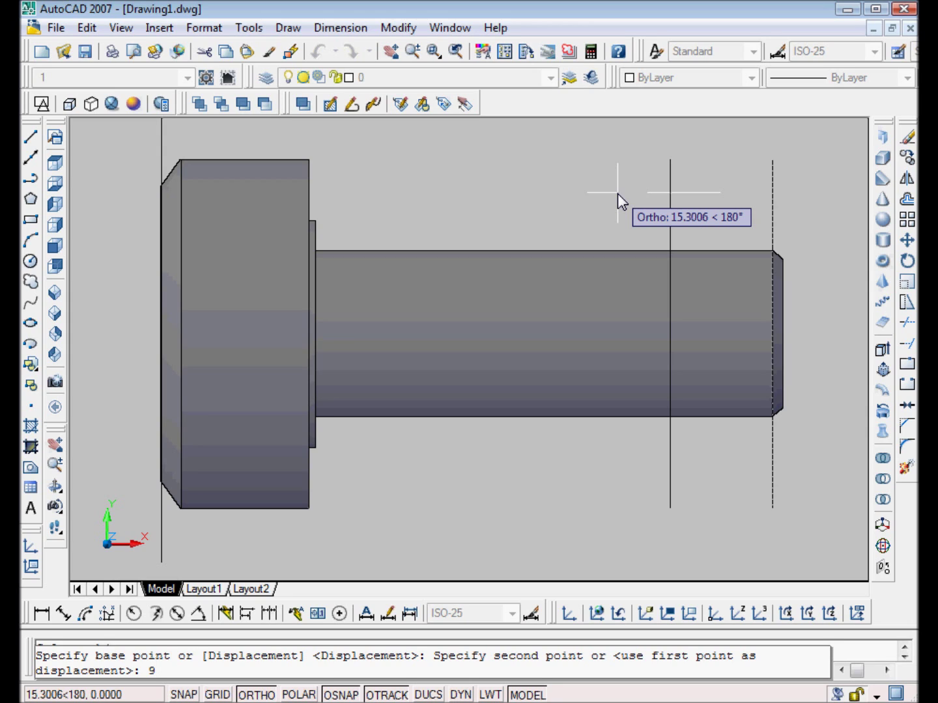
text(1.5)
key(Return)
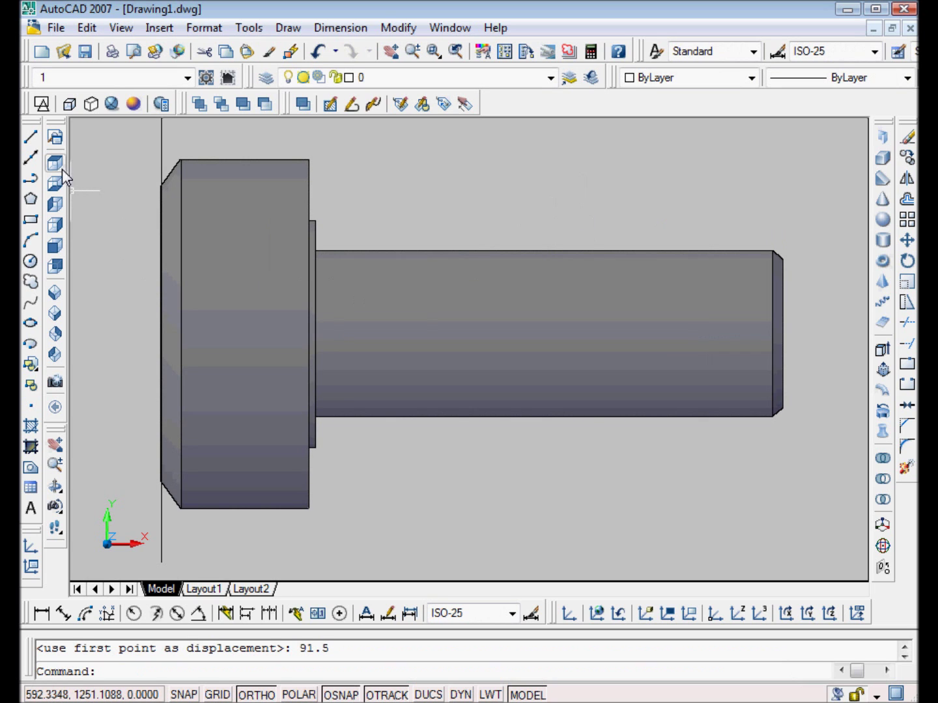
click(57, 204)
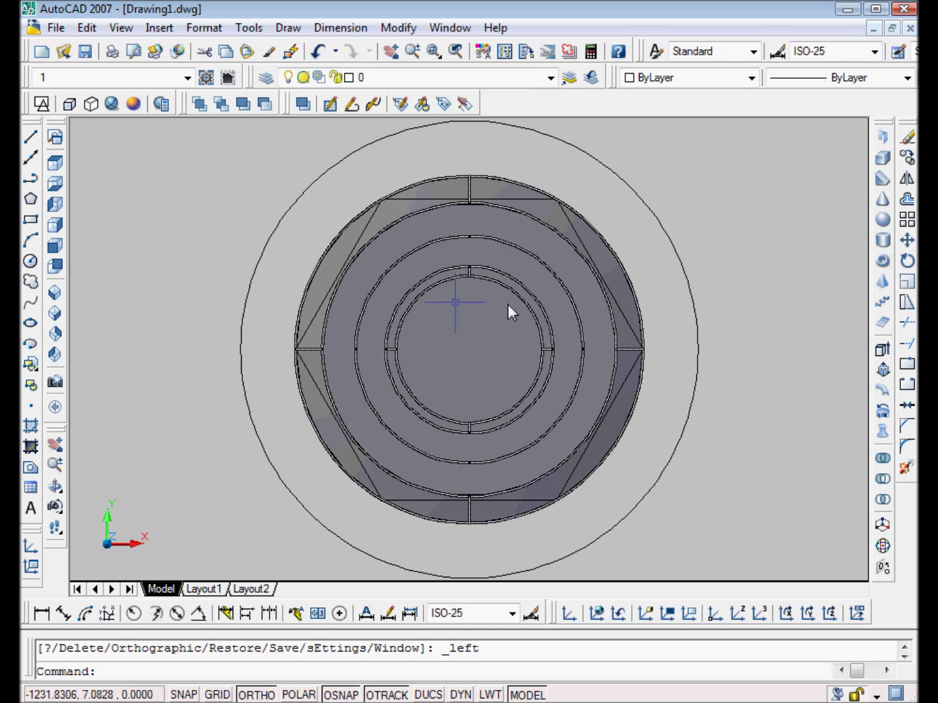
In southwest isometric view, extrude the hexagon 22 units into a hex prism
click(55, 298)
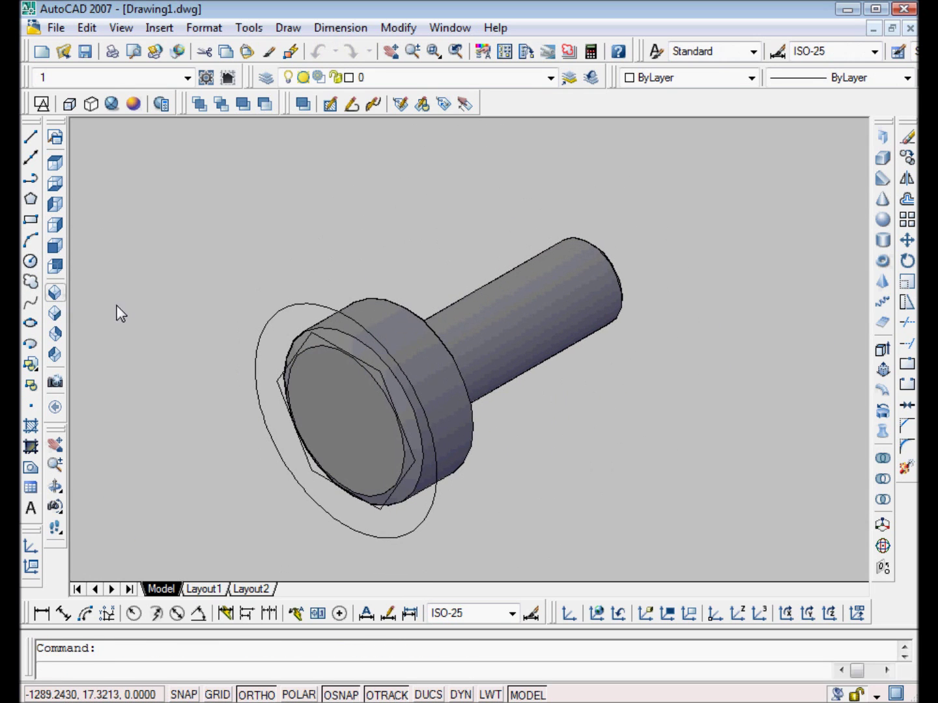
click(882, 350)
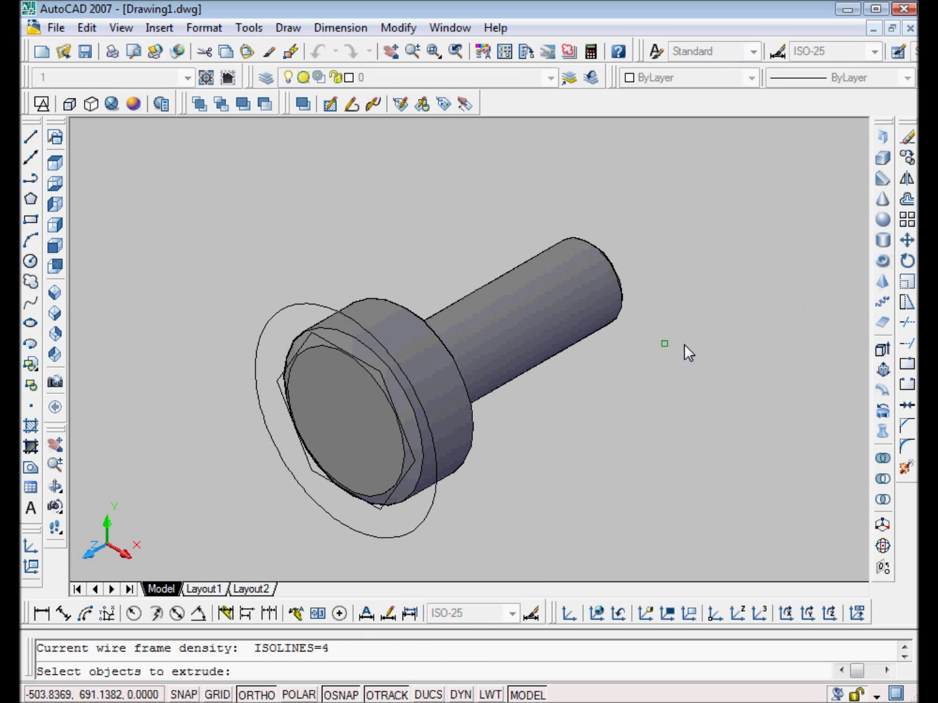
click(413, 455)
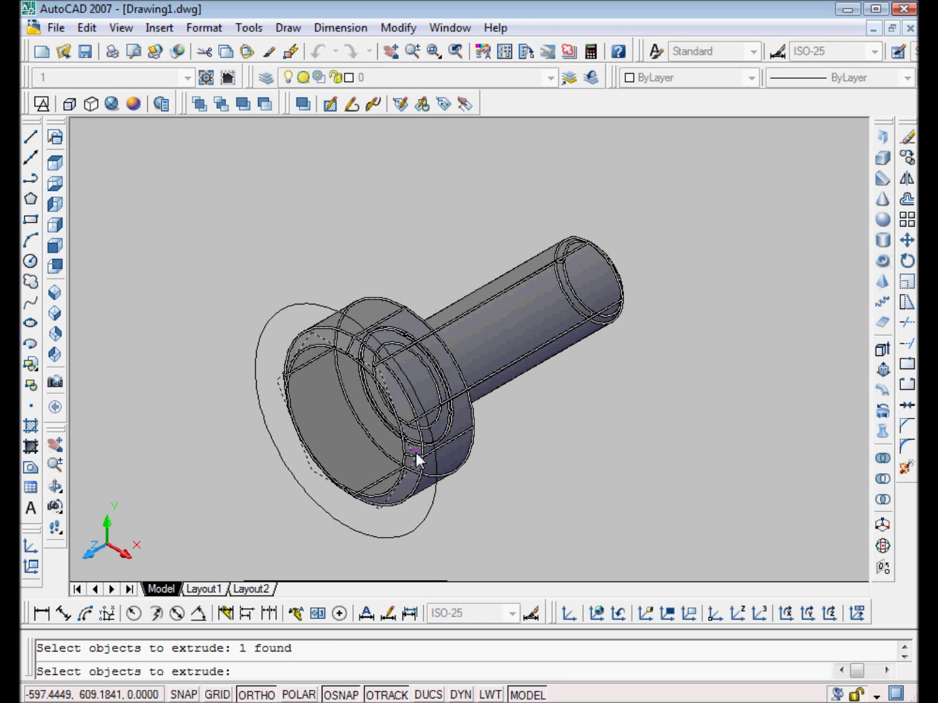
key(Return)
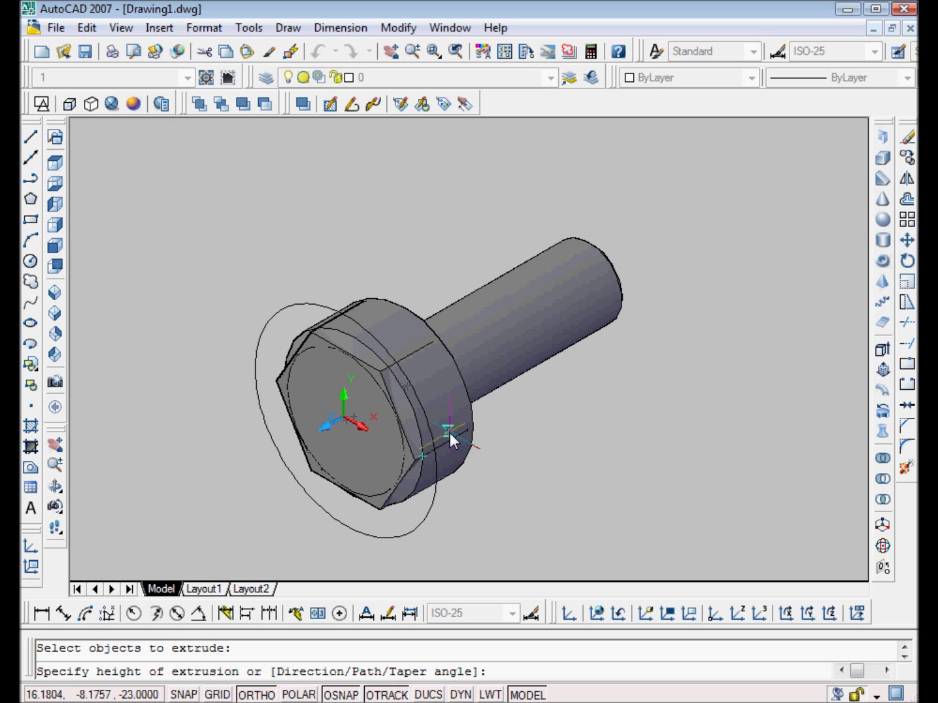
text(-22)
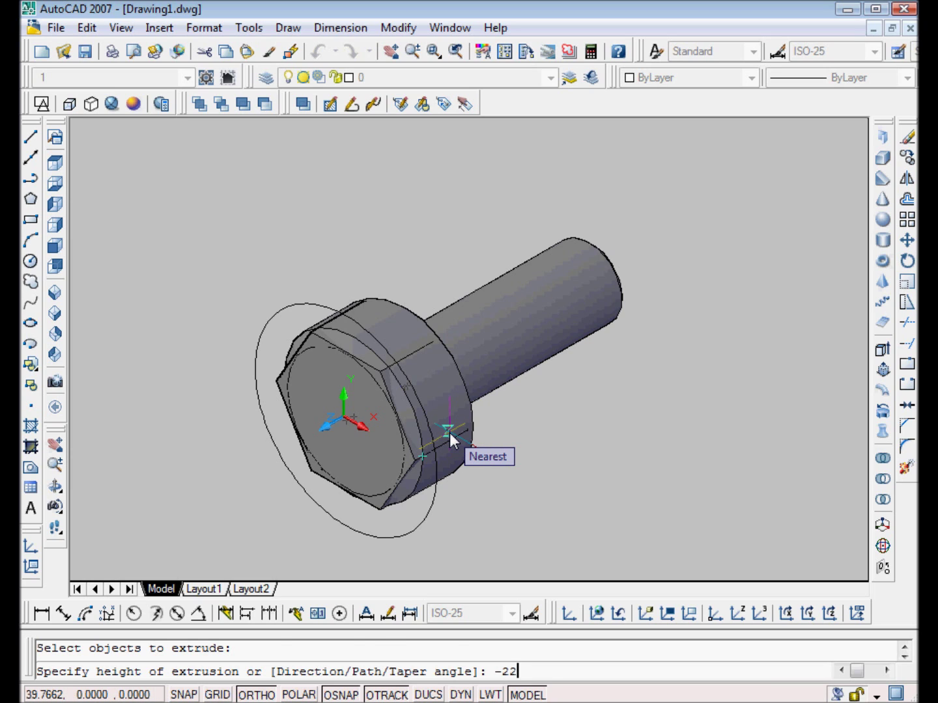
key(Return)
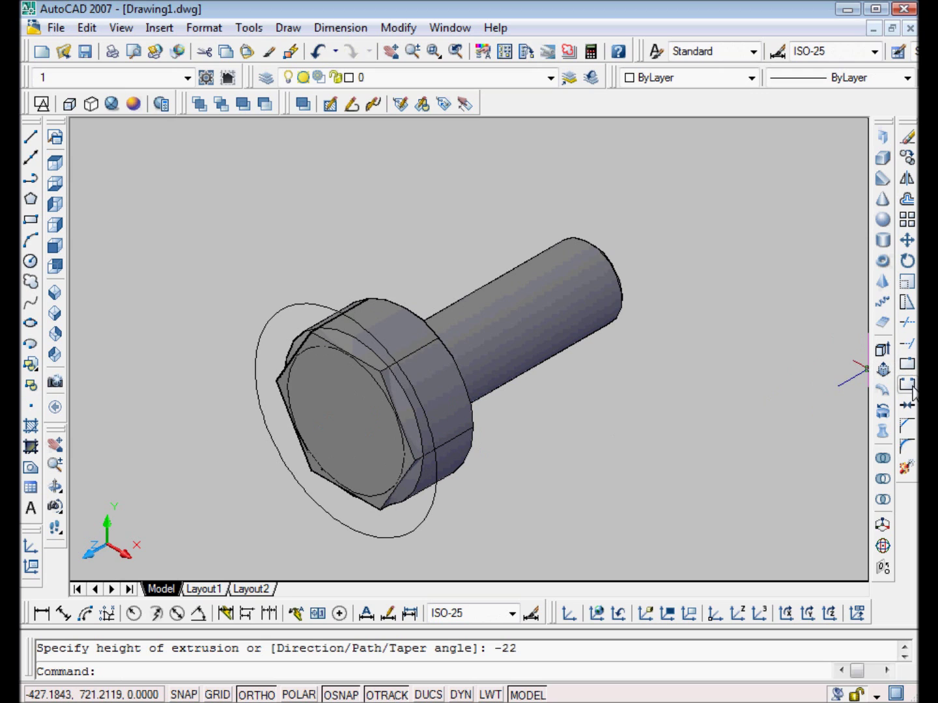
Extrude the large outer circle by -20 into a solid disc
click(883, 355)
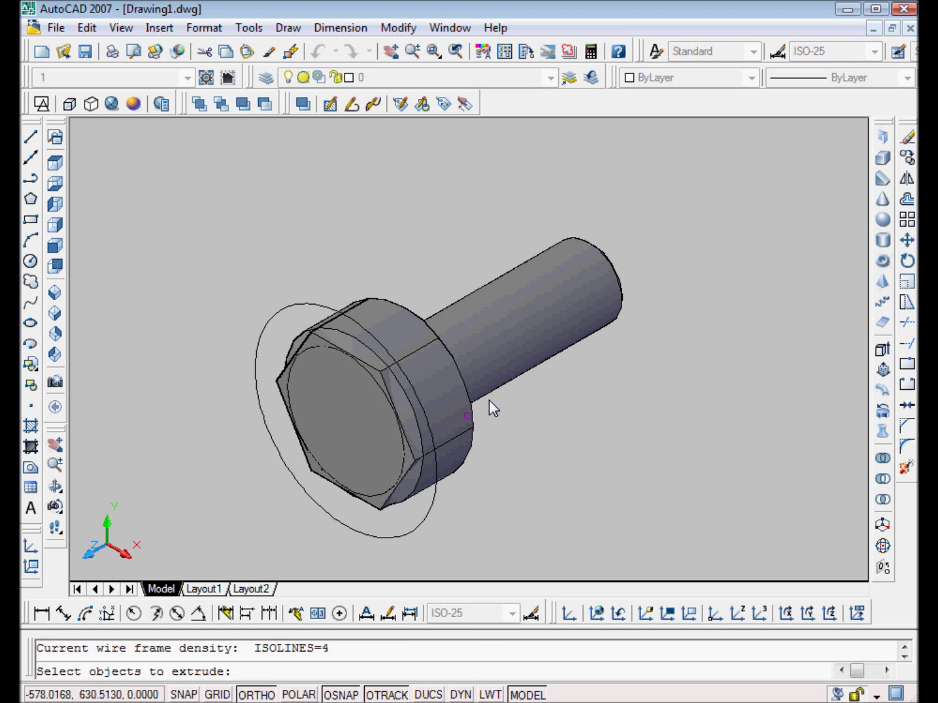
click(432, 511)
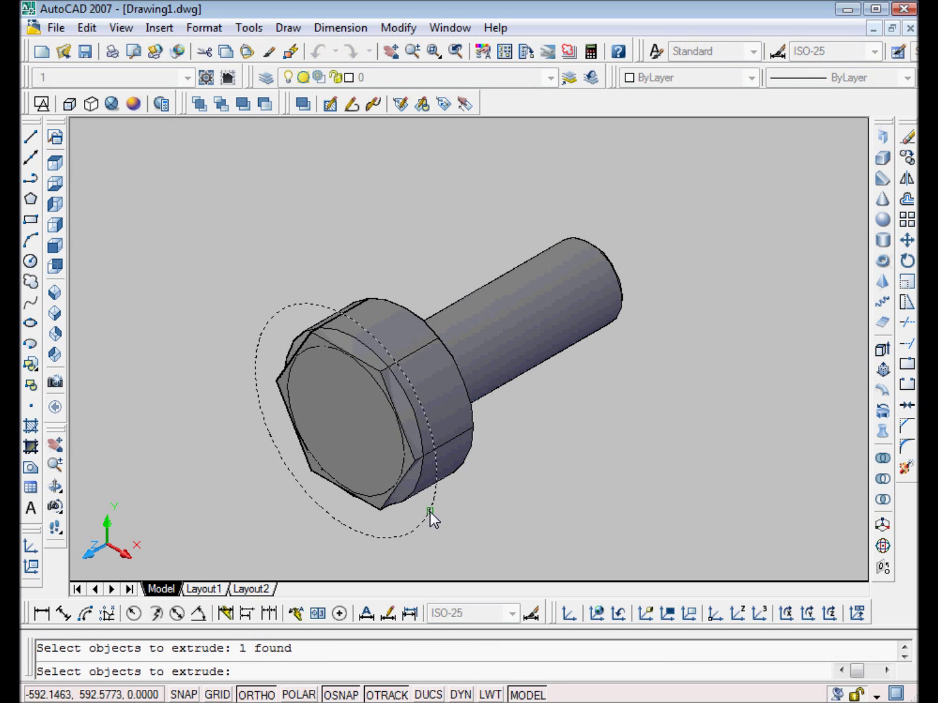
key(Return)
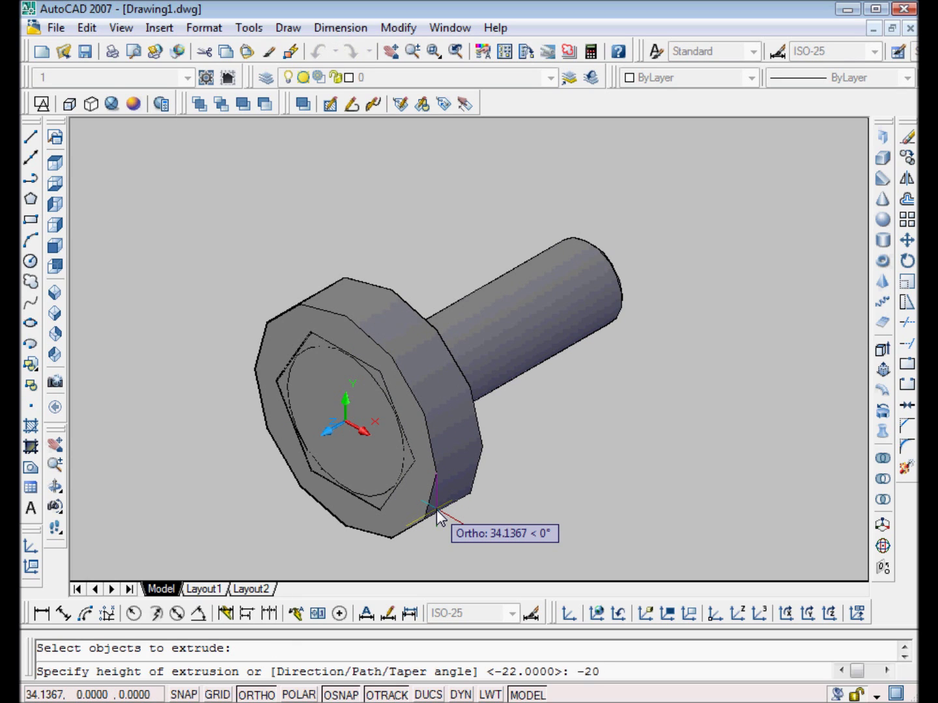
key(Return)
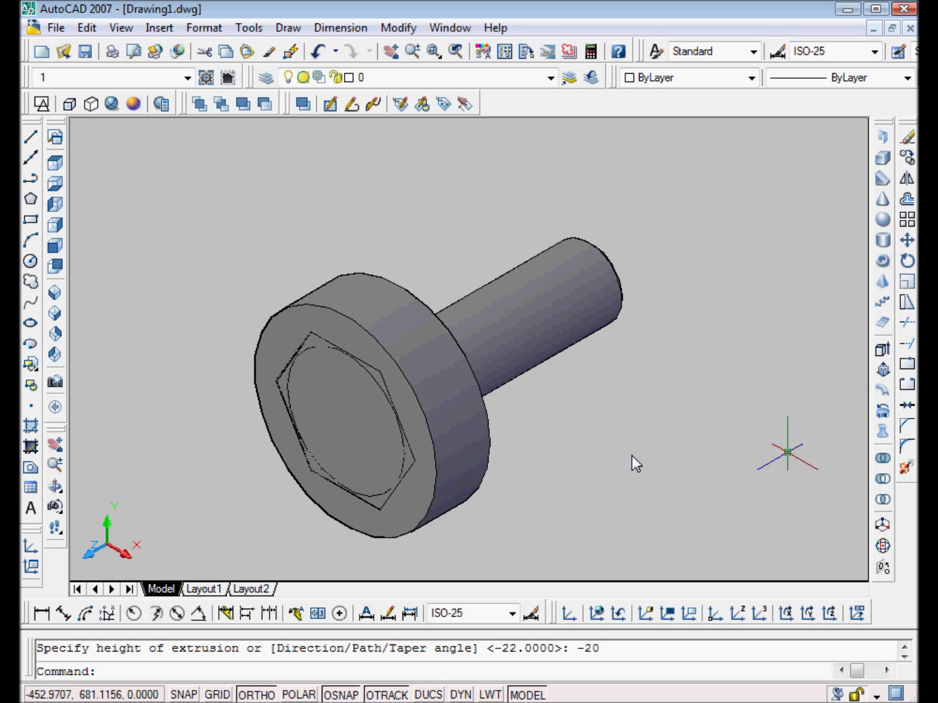
Subtract the hexagon prism from the round disc, leaving a ring
click(885, 475)
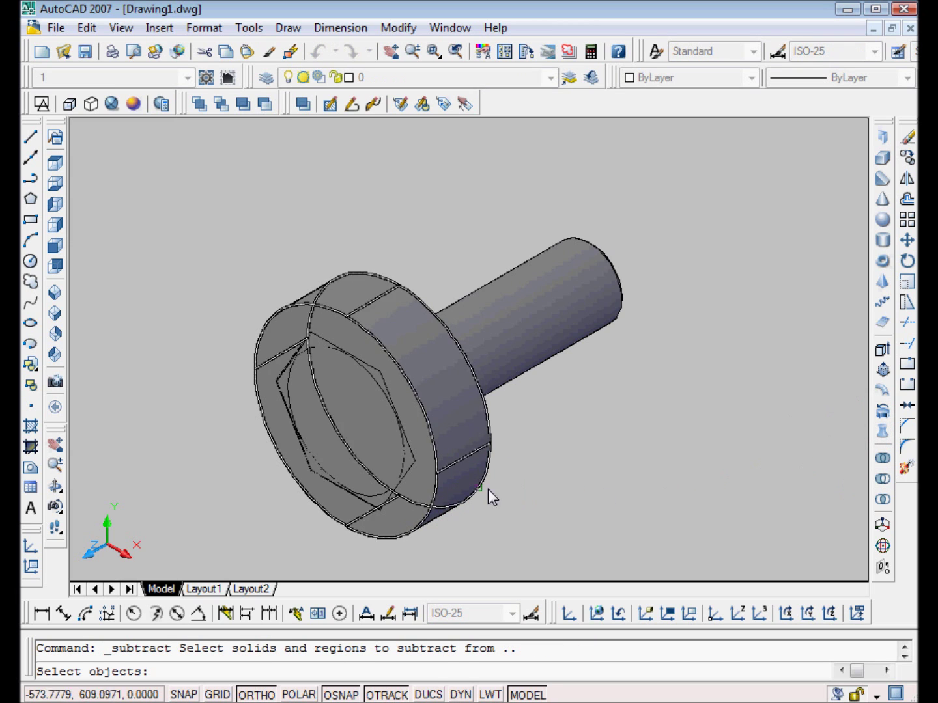
click(447, 500)
key(Return)
click(410, 466)
key(Return)
mouse_move(427, 469)
shift+middle_down()
mouse_move(386, 462)
mouse_move(521, 396)
shift+middle_up()
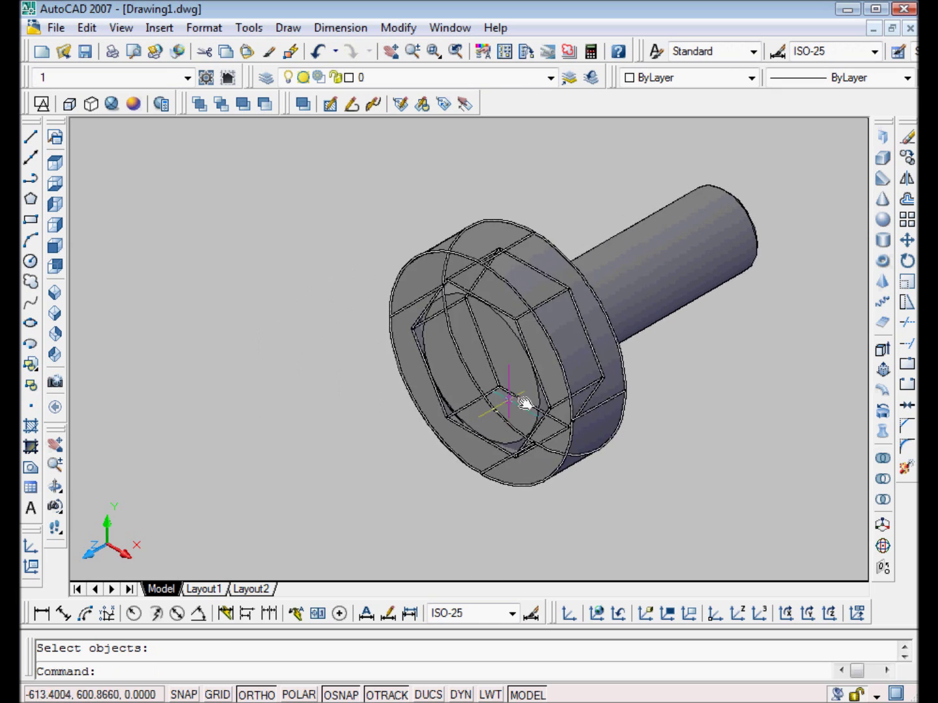
scroll(514, 397, up, 4)
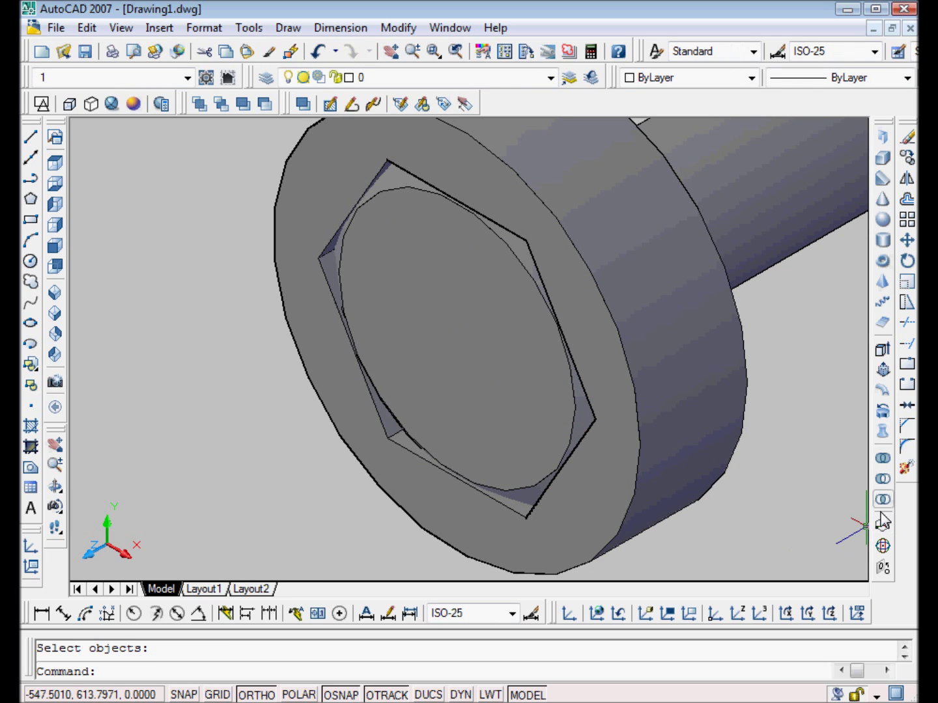
Subtract the ring from the bolt head, then zoom out to frame the whole bolt
click(883, 478)
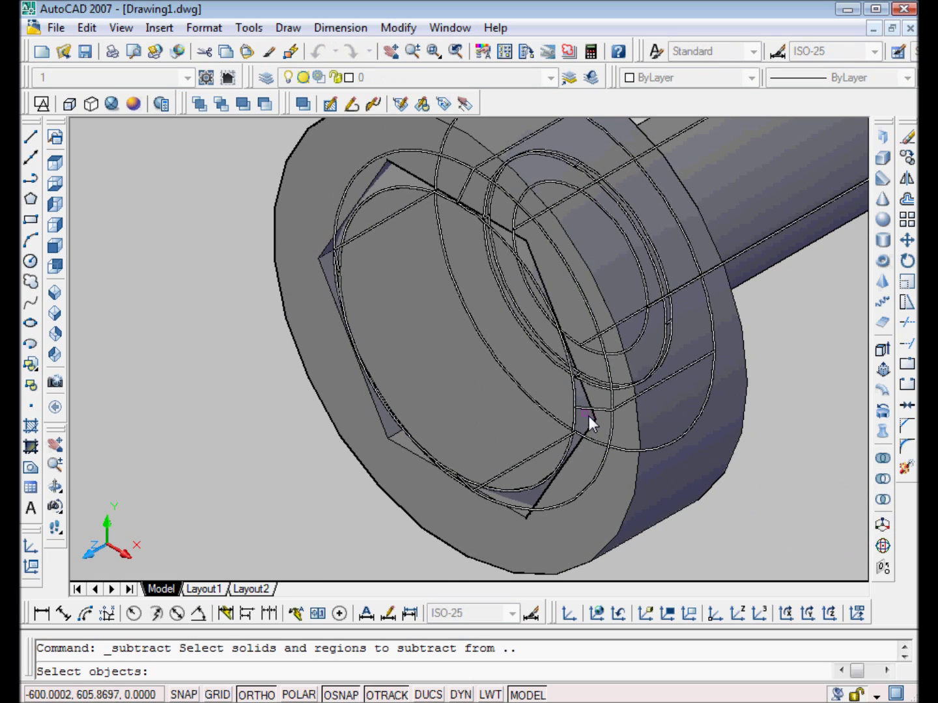
click(575, 413)
key(Return)
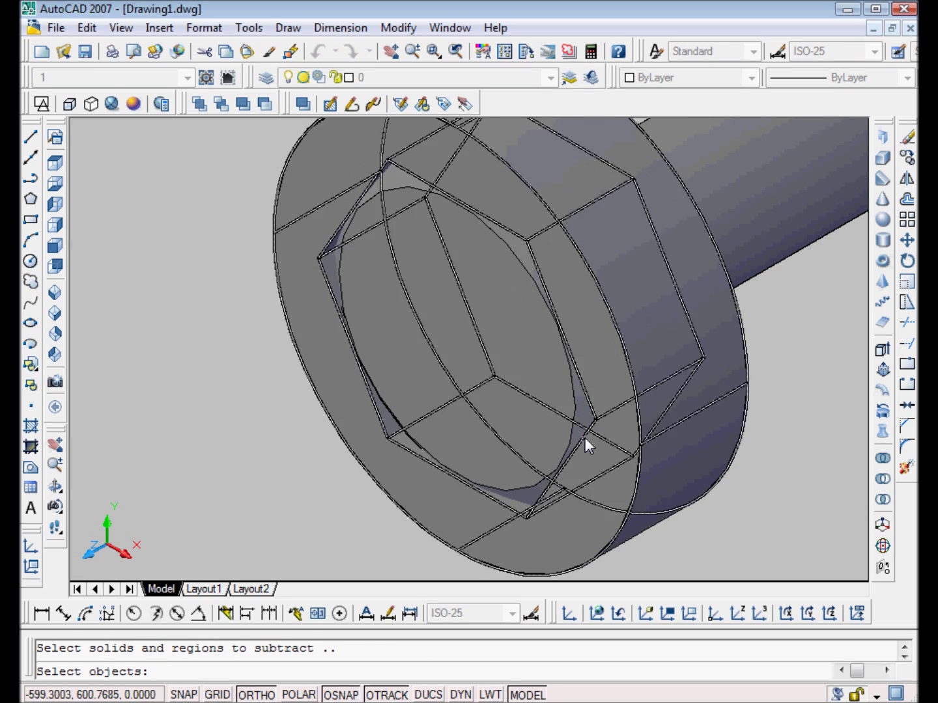
click(606, 493)
key(Return)
scroll(649, 495, down, 2)
scroll(660, 465, down, 1)
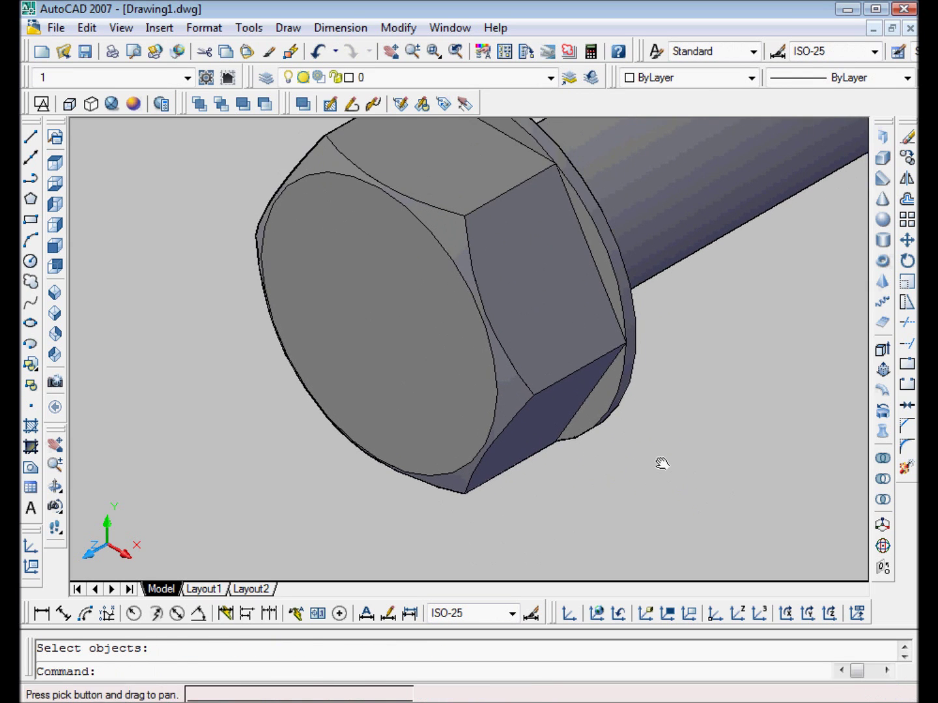
scroll(655, 450, down, 2)
middle_drag(799, 454, 702, 452)
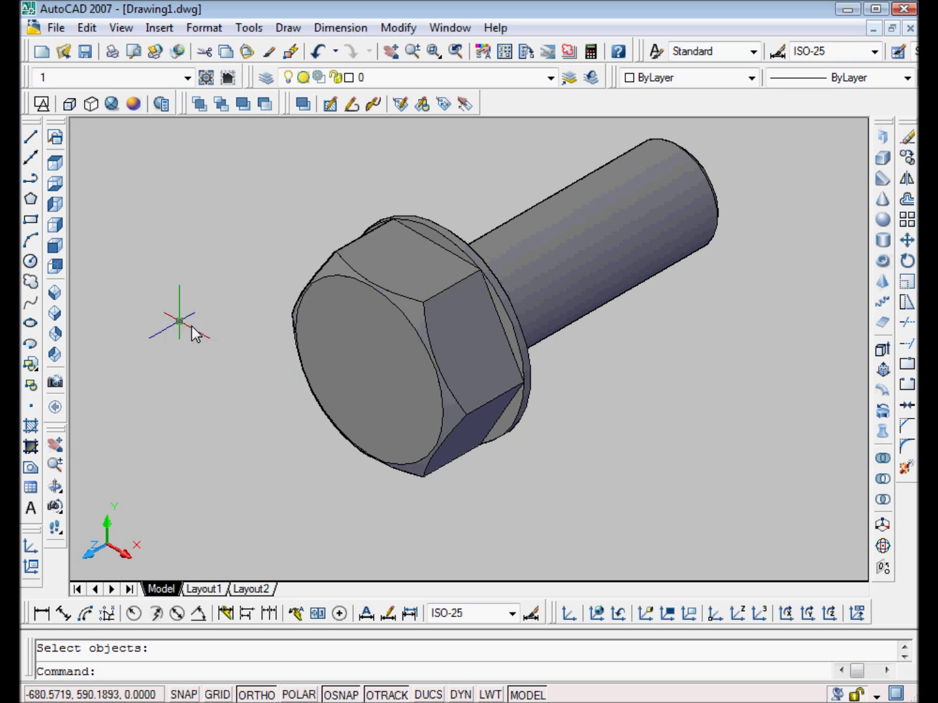
Check the bolt from SE, NE and NW Isometric, Top, then Right views
click(55, 313)
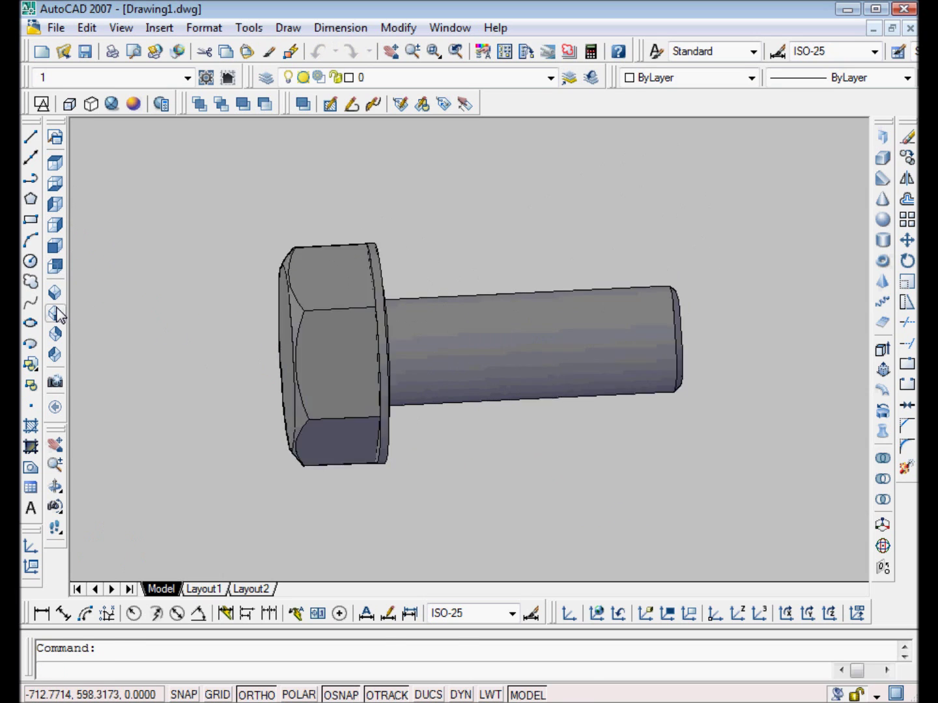
click(58, 334)
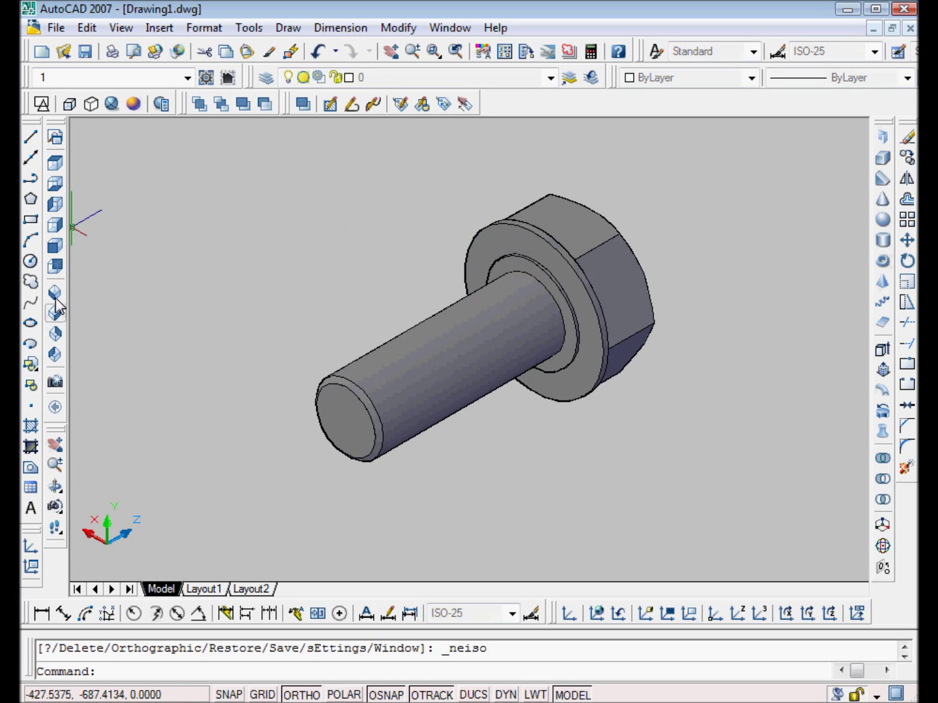
click(56, 354)
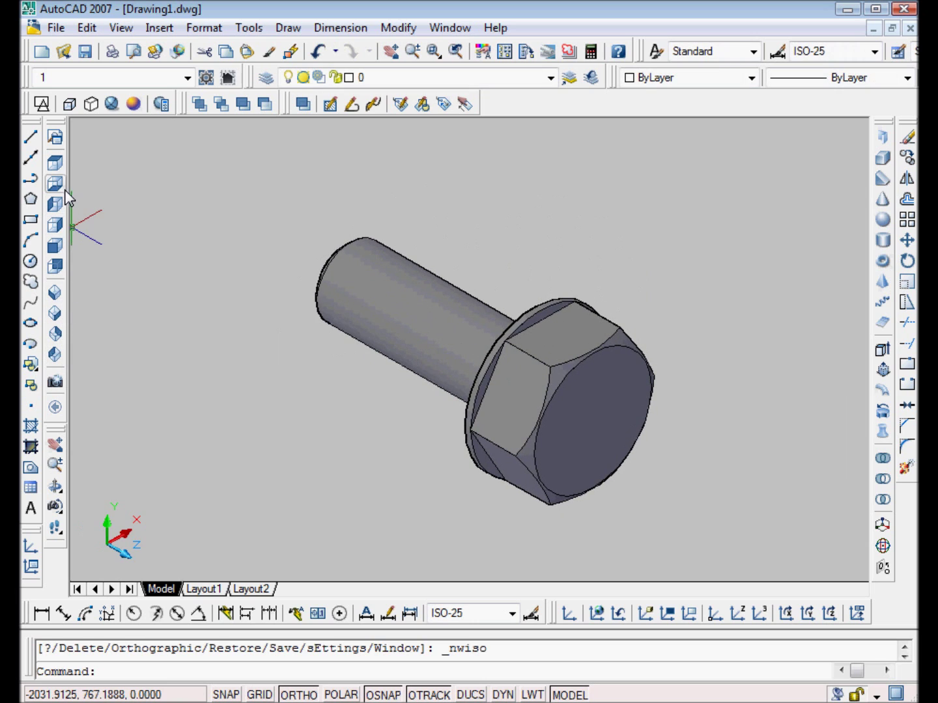
click(58, 168)
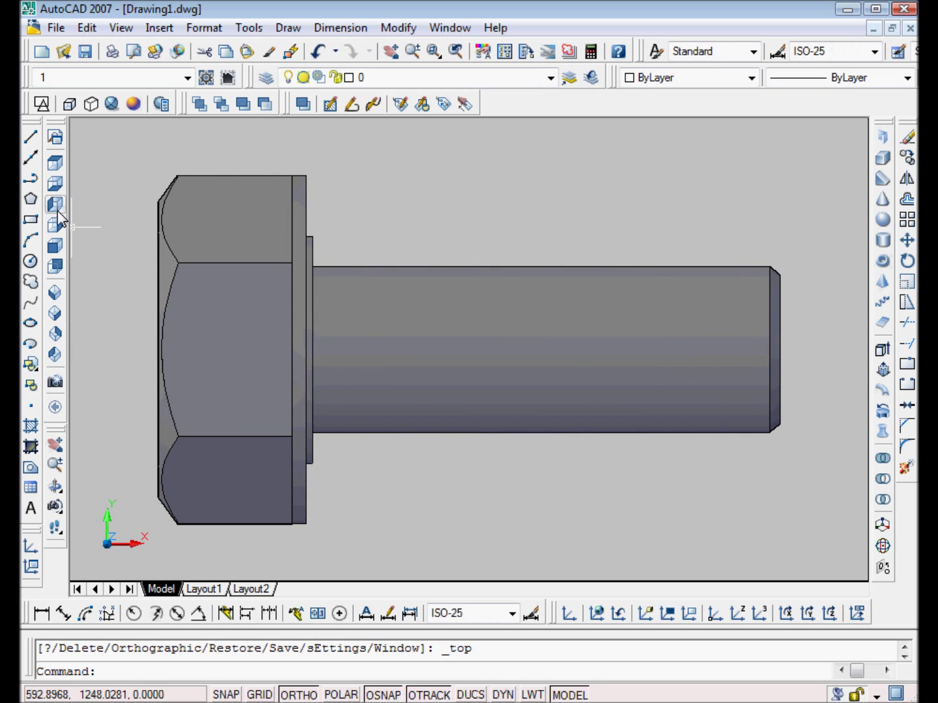
click(56, 220)
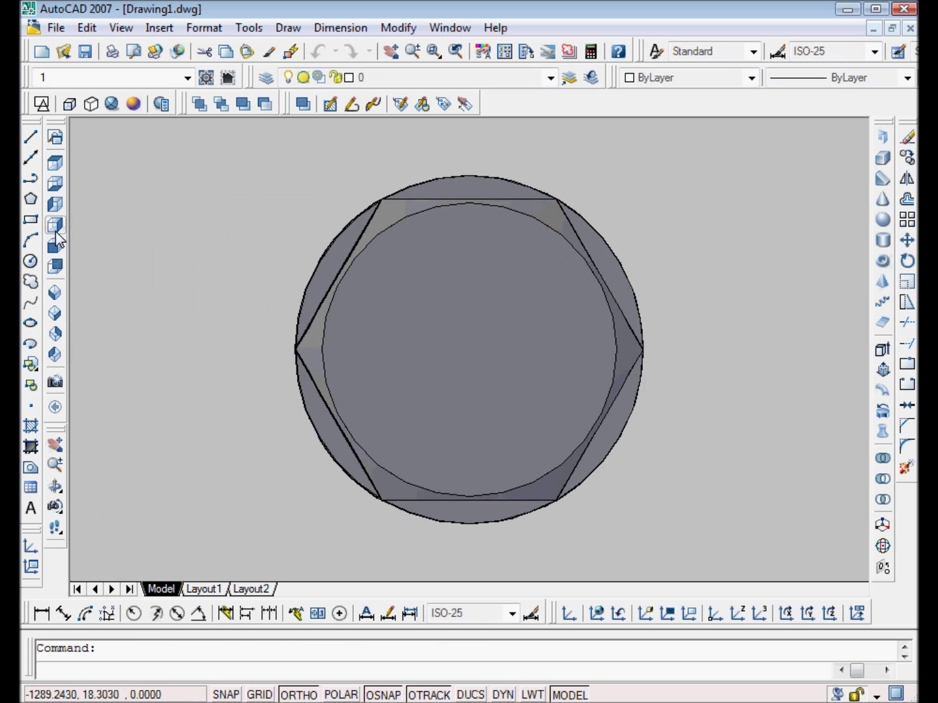
Draw a helix at the shaft centre with radii 12.5 and height 60, viewed from Top
click(883, 303)
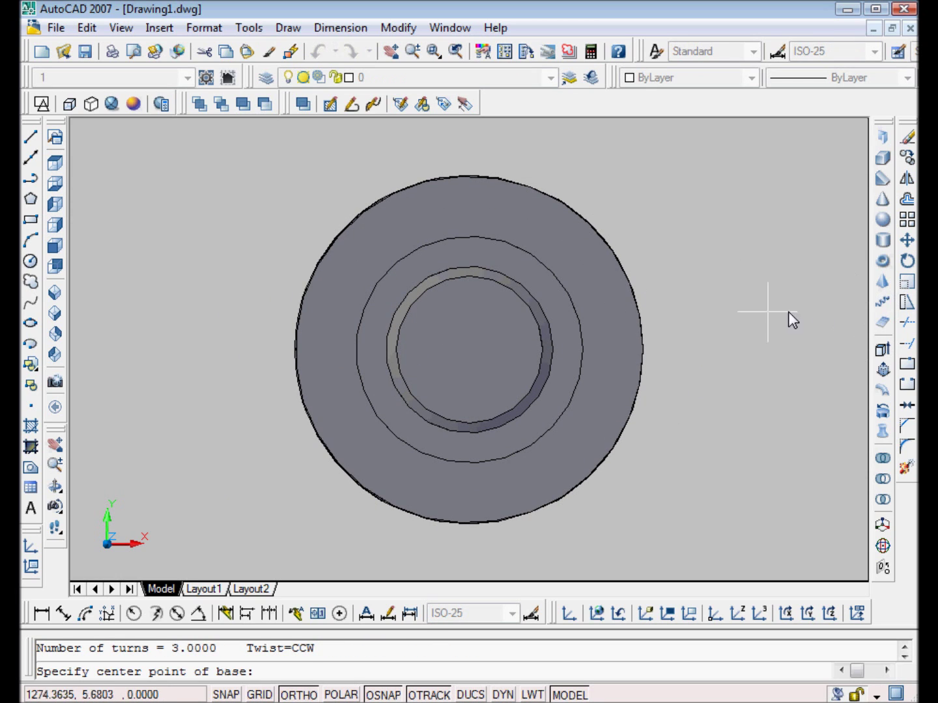
click(471, 349)
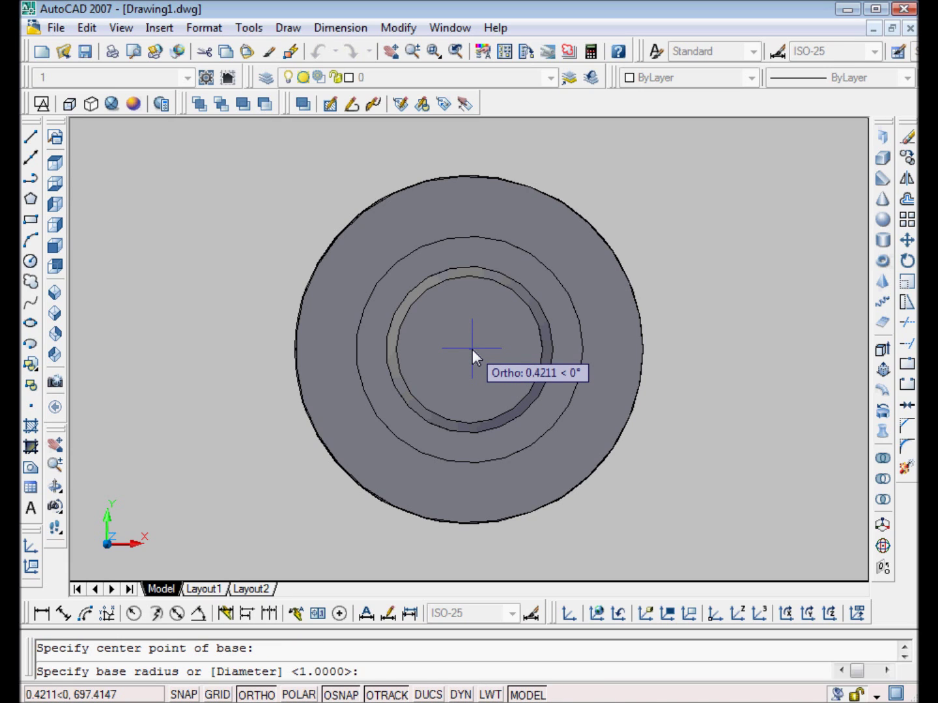
text(12.5)
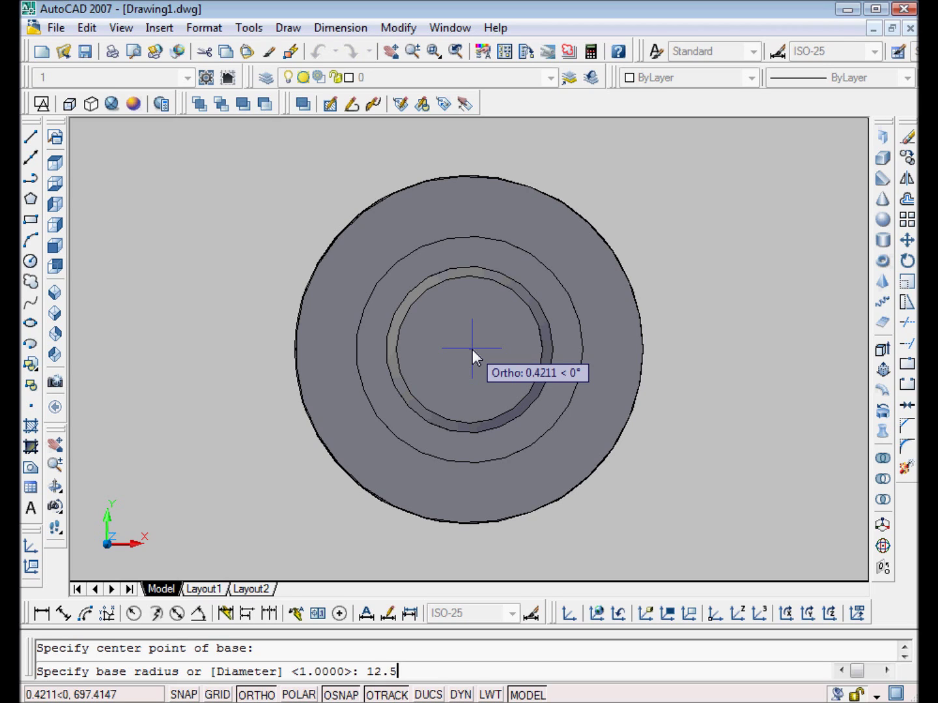
key(Return)
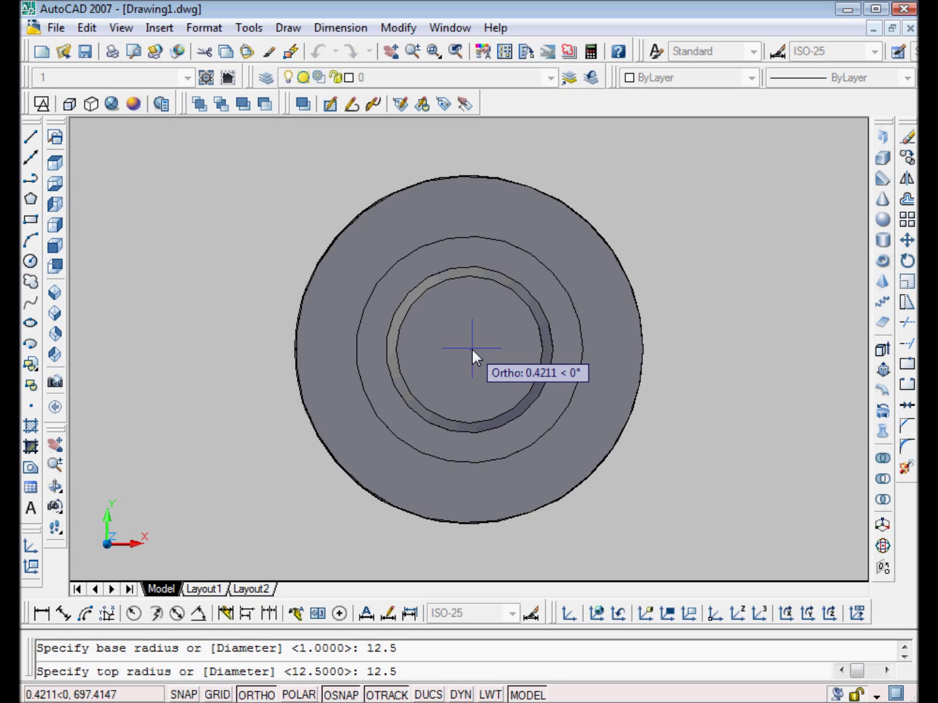
key(Return)
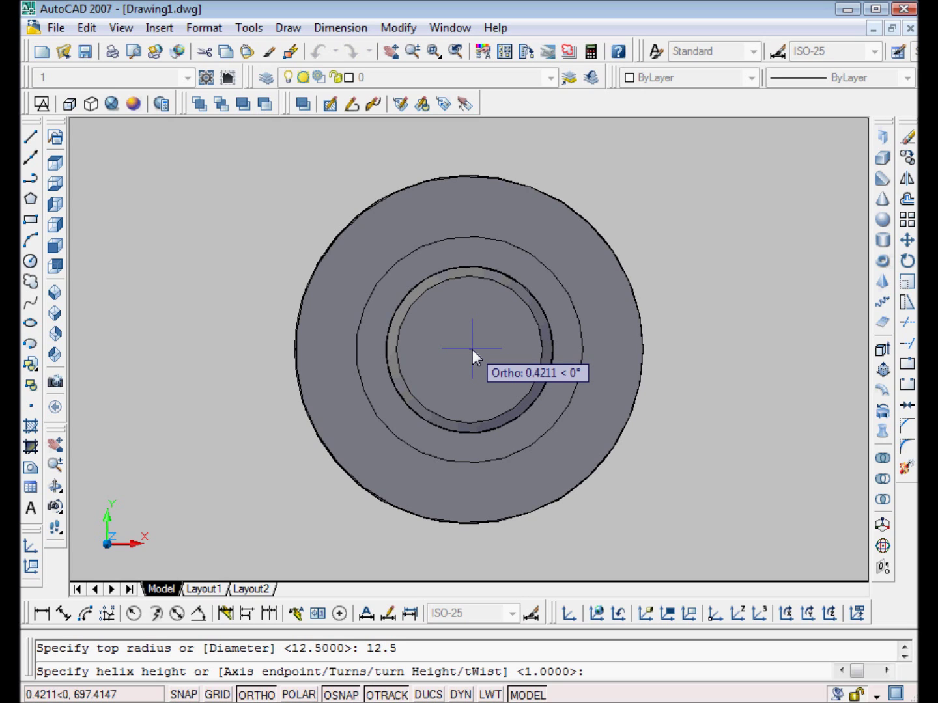
text(60)
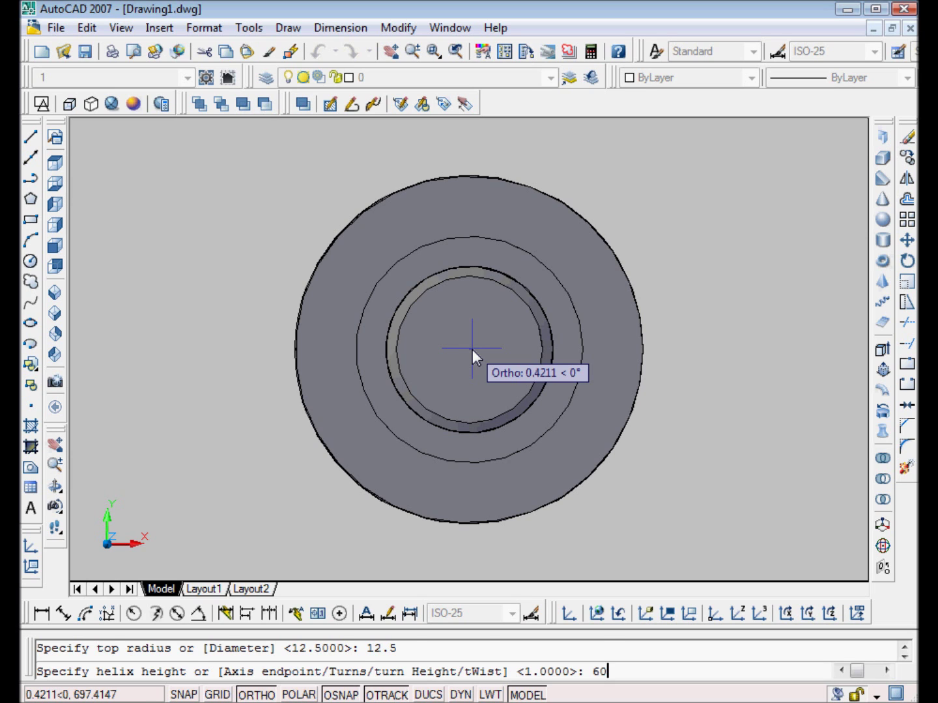
key(Return)
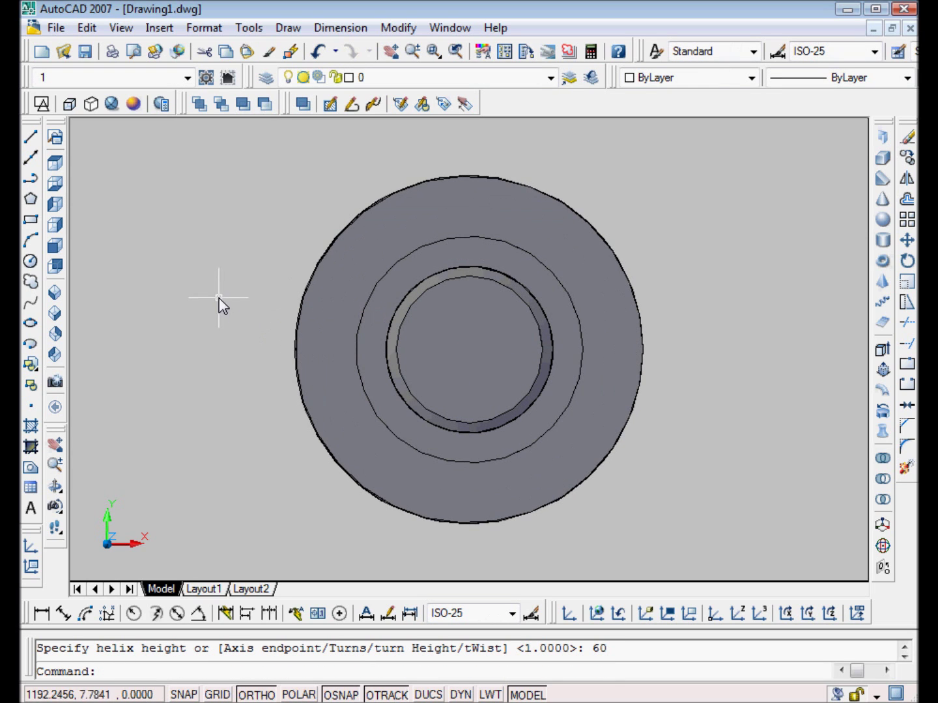
click(56, 164)
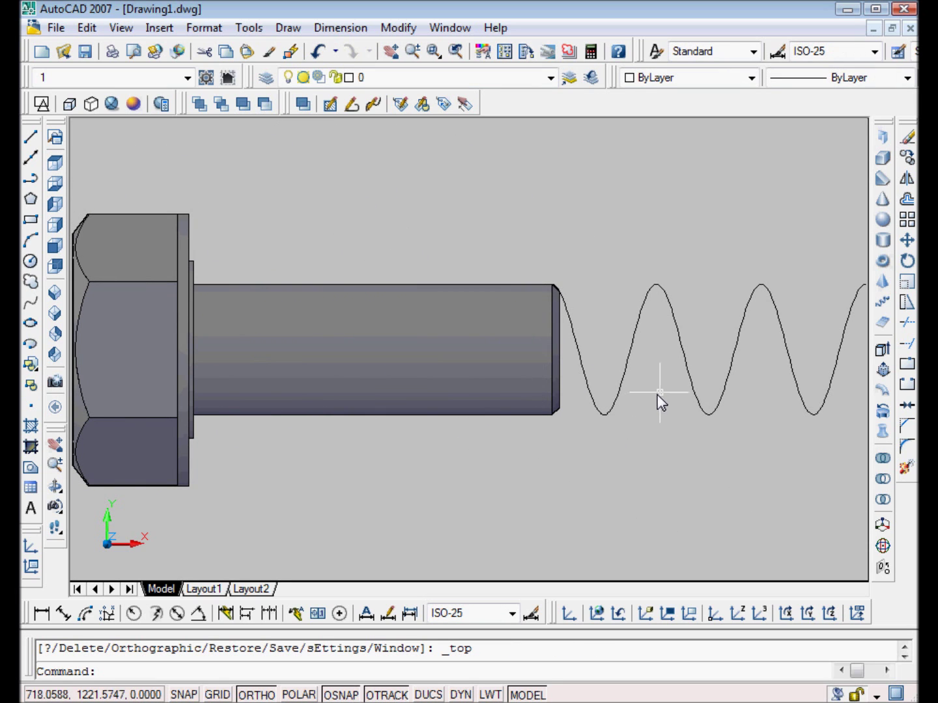
Inspect the helix properties: height 60, 3 turns, turn height 20, radii 12.5
click(686, 366)
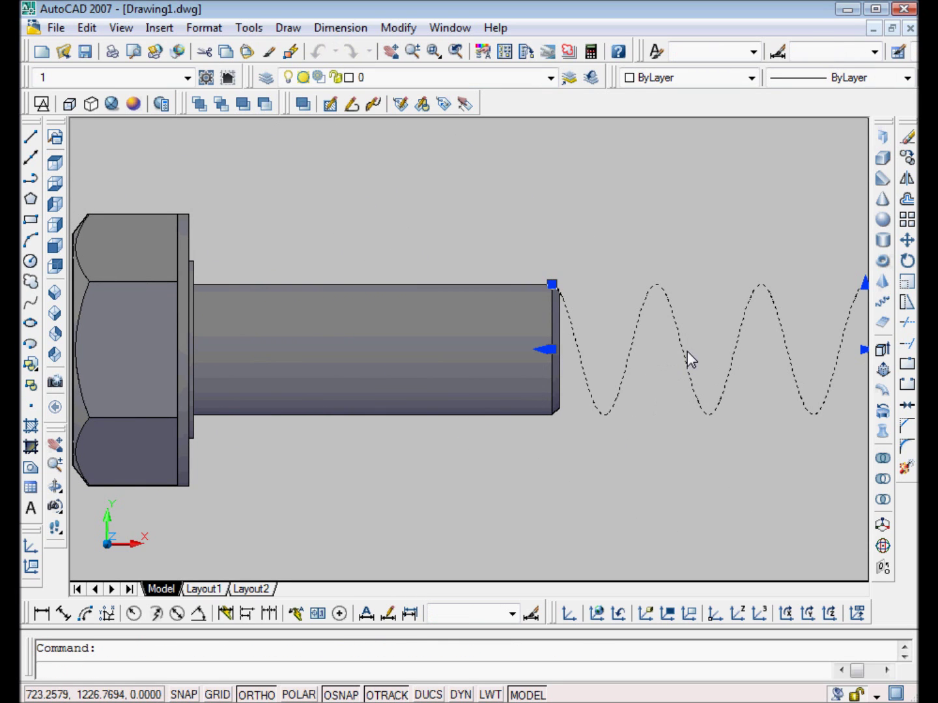
double_click(687, 351)
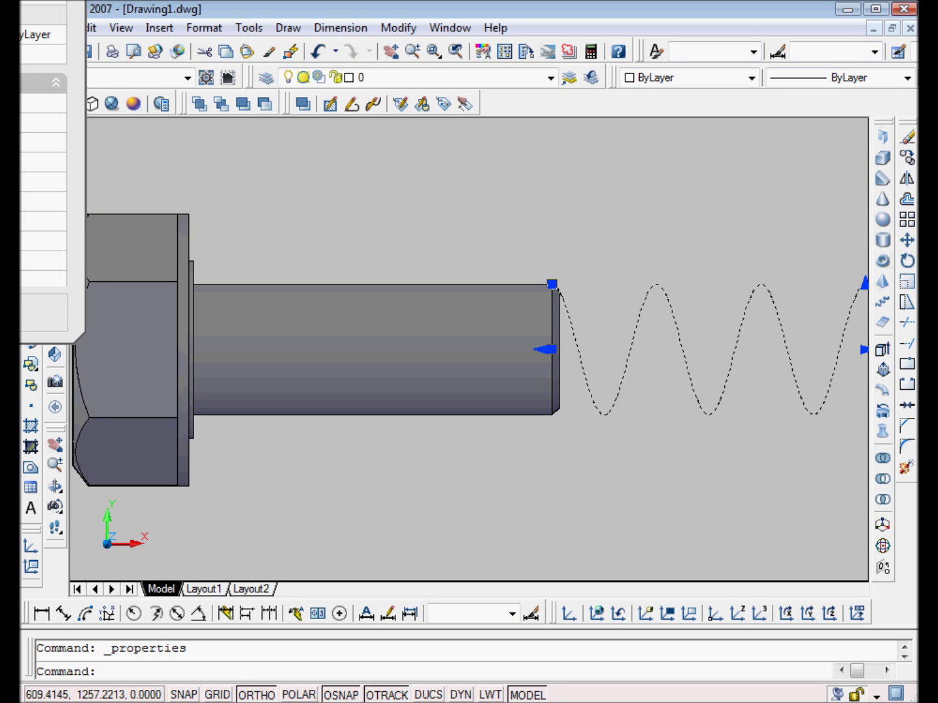
click(39, 14)
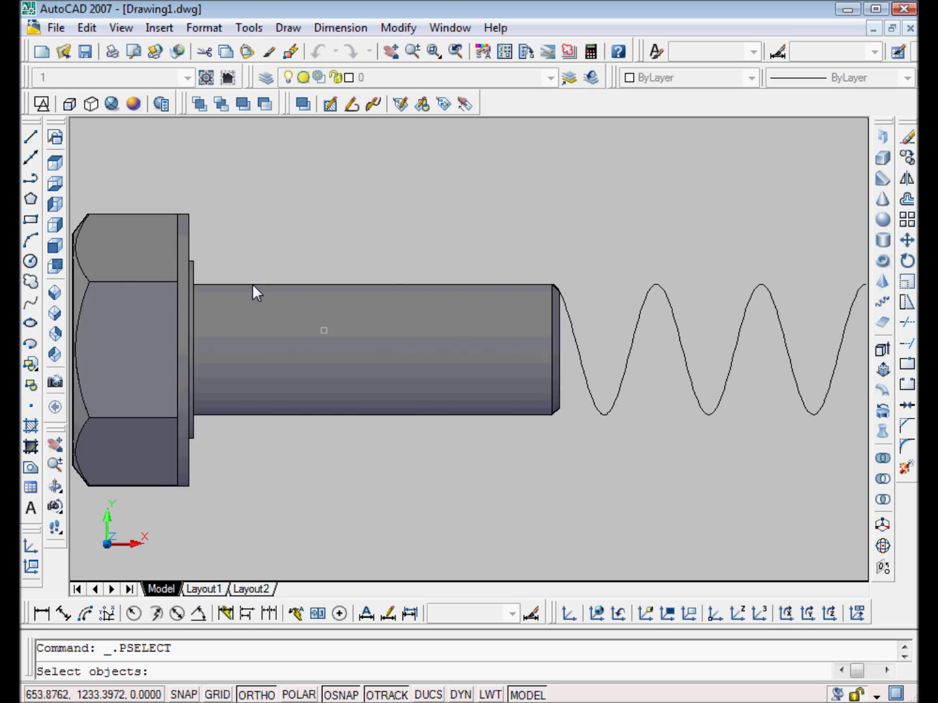
click(632, 345)
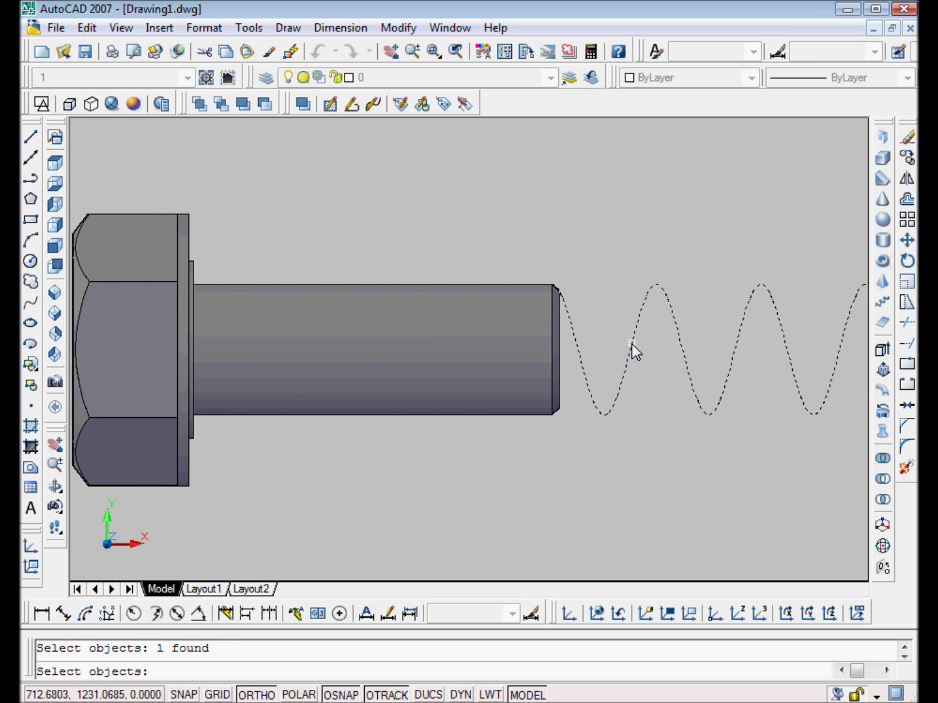
click(631, 345)
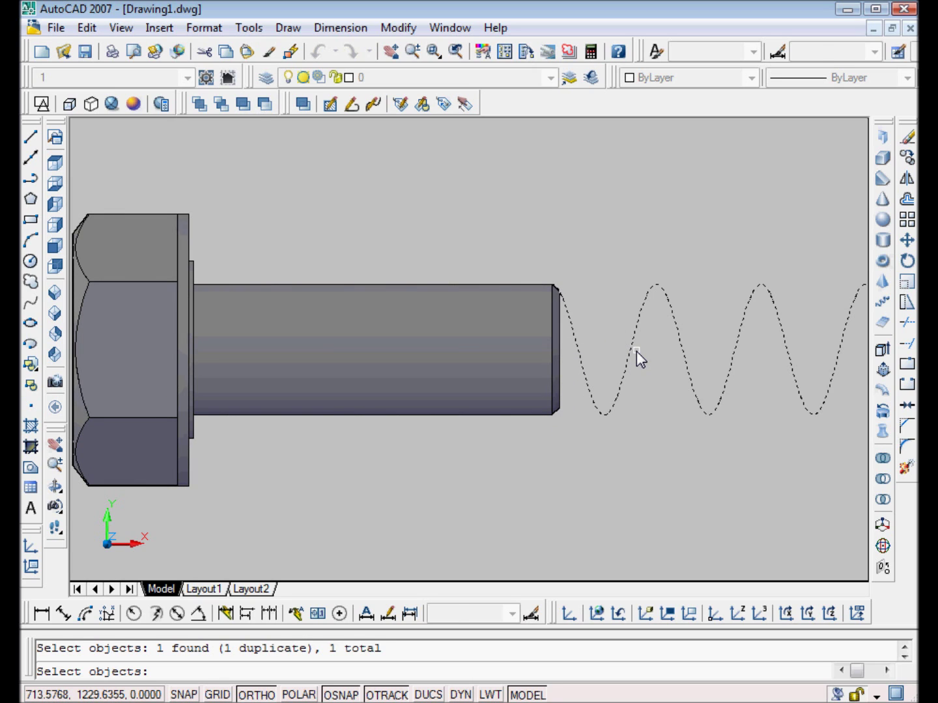
key(Escape)
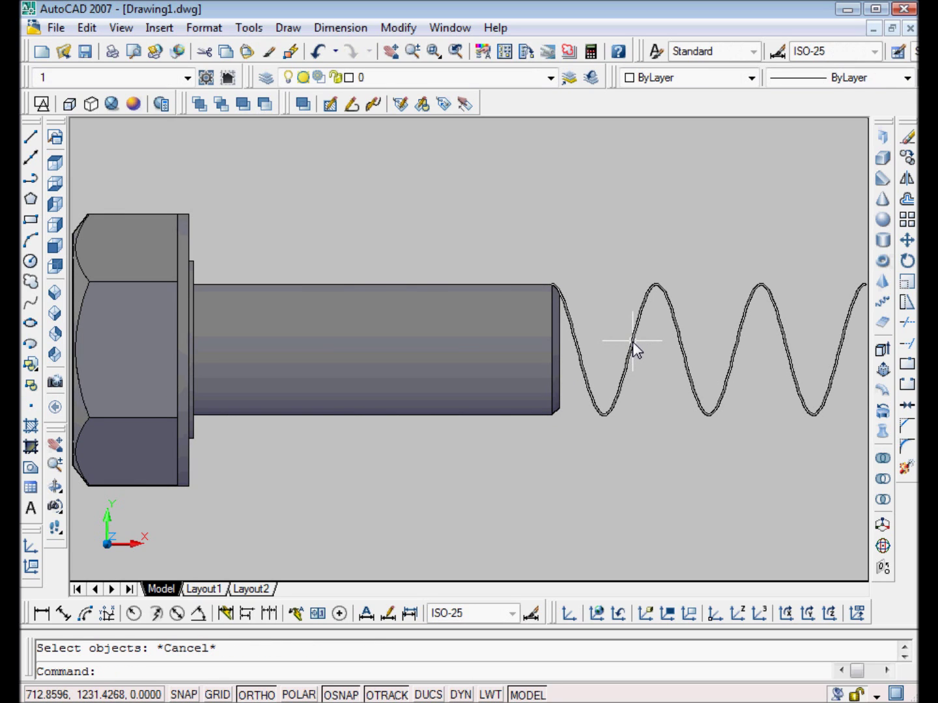
click(633, 341)
key(Escape)
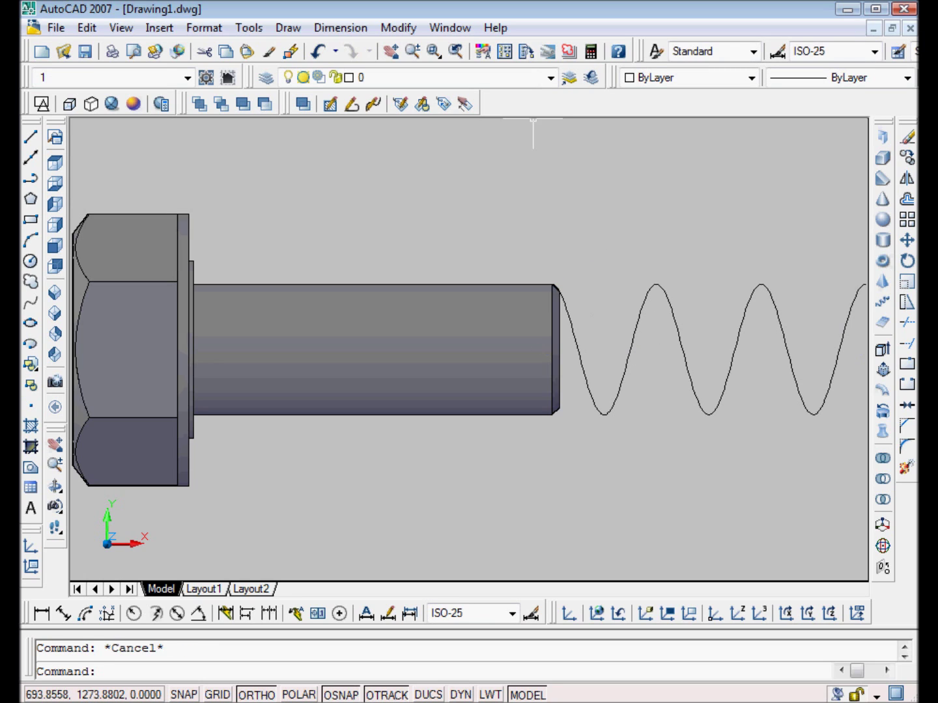
key(ctrl+1)
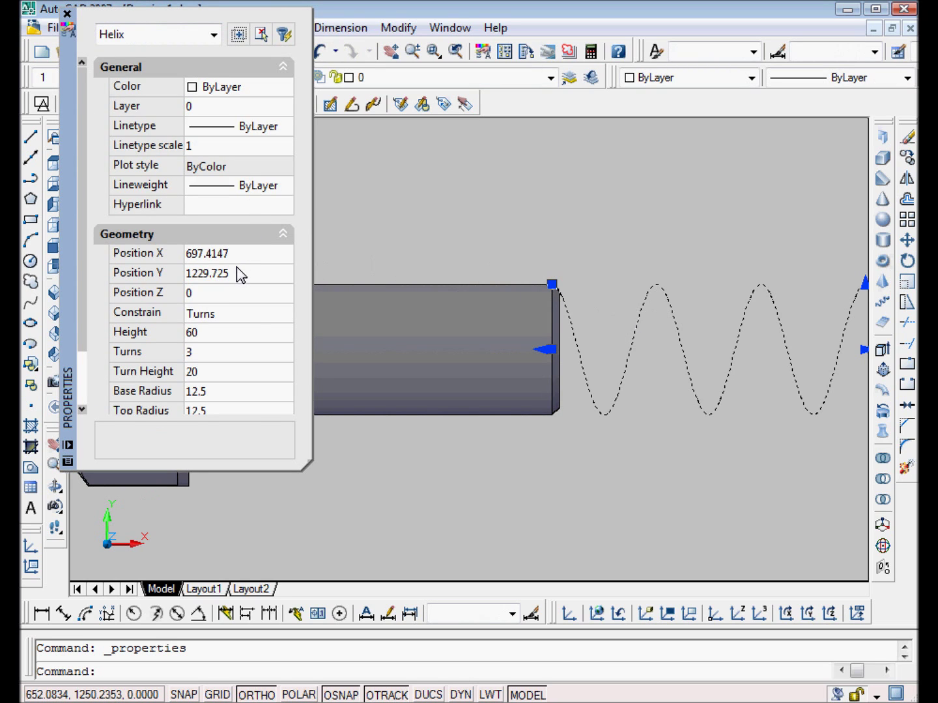
Constrain the helix by Height and set its turn height to 2
click(246, 317)
click(238, 318)
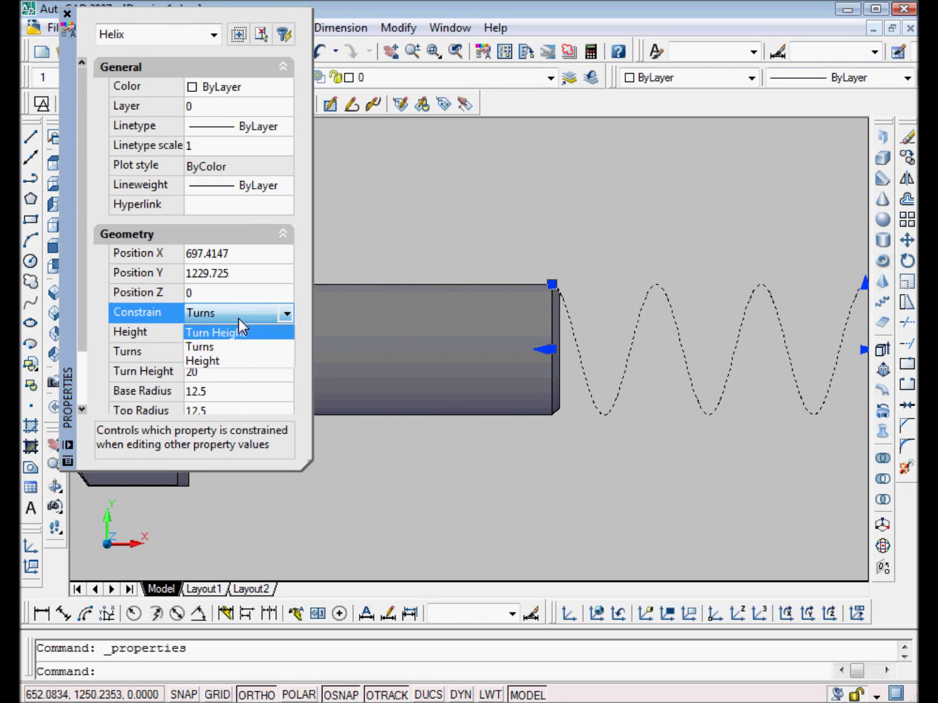
click(230, 360)
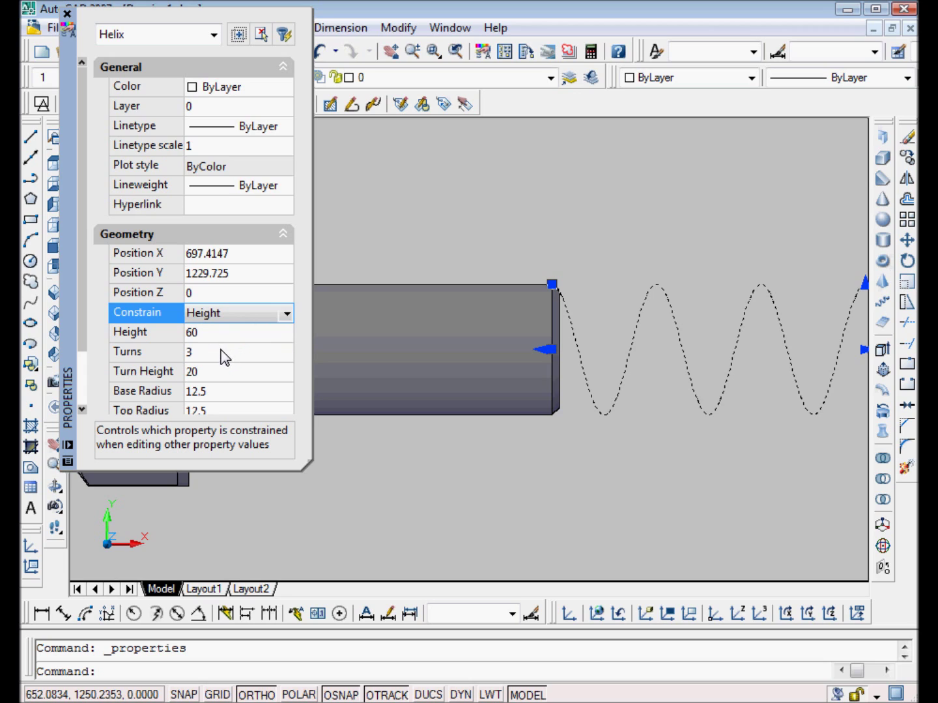
click(213, 369)
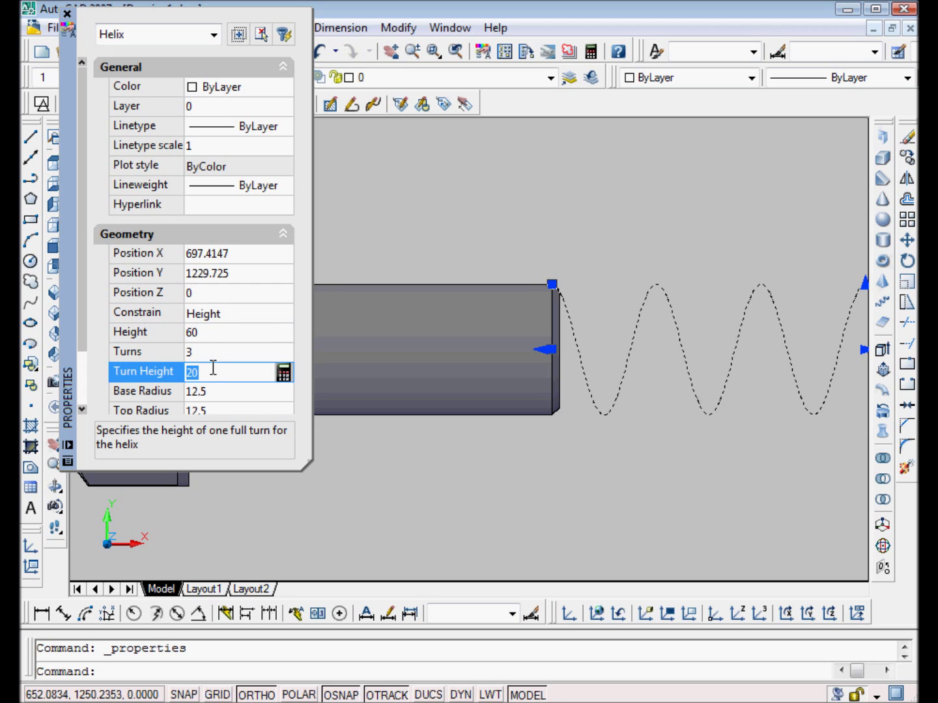
text(2)
click(220, 351)
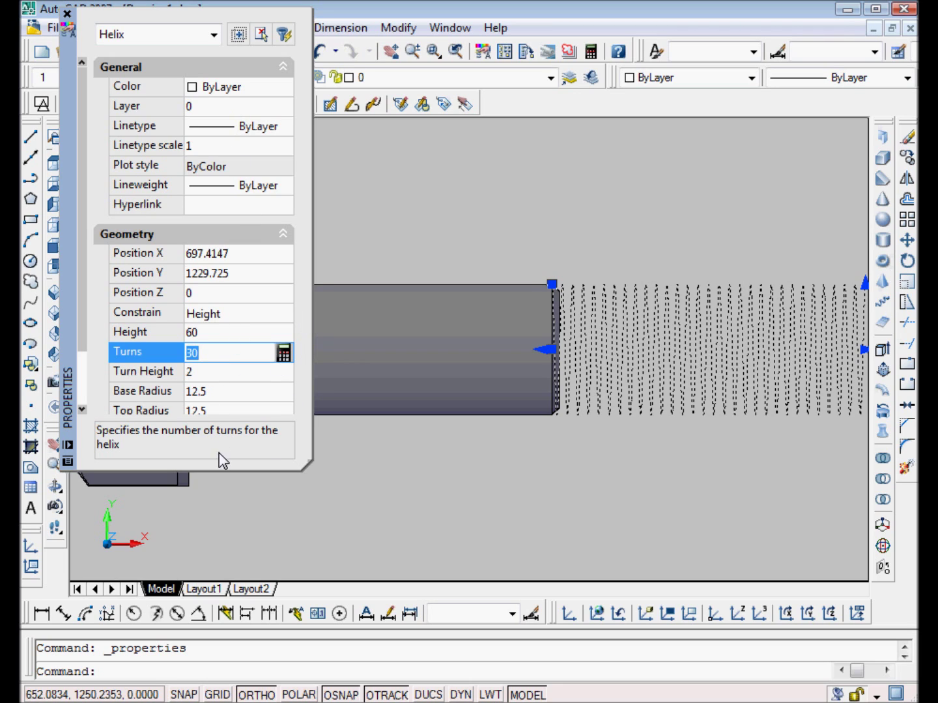
Set the helix twist to CW and close the Properties palette
drag(221, 468, 221, 509)
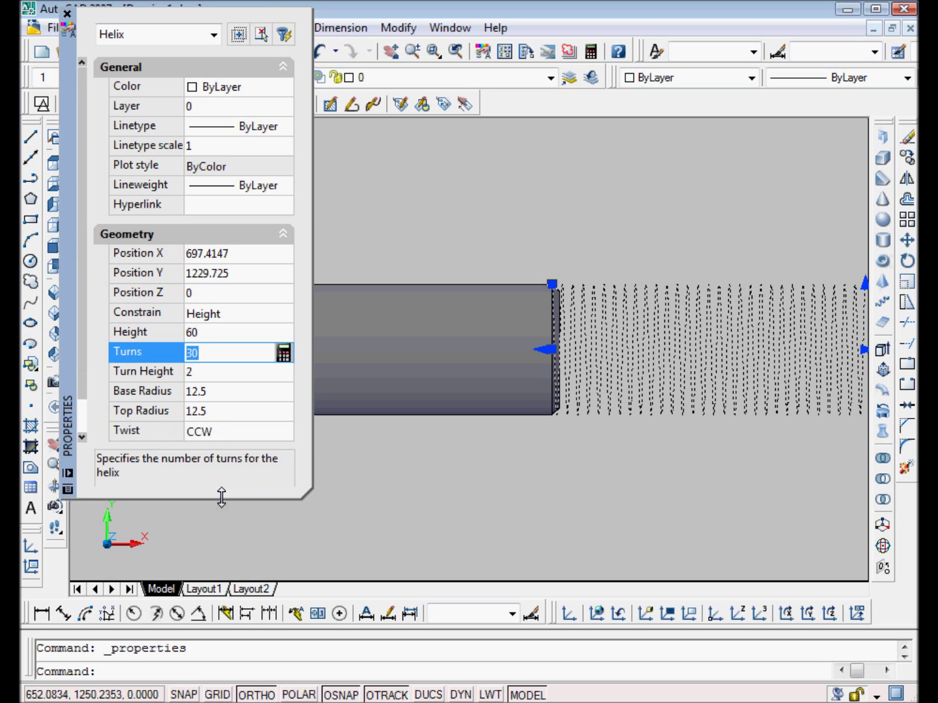
click(218, 438)
click(217, 458)
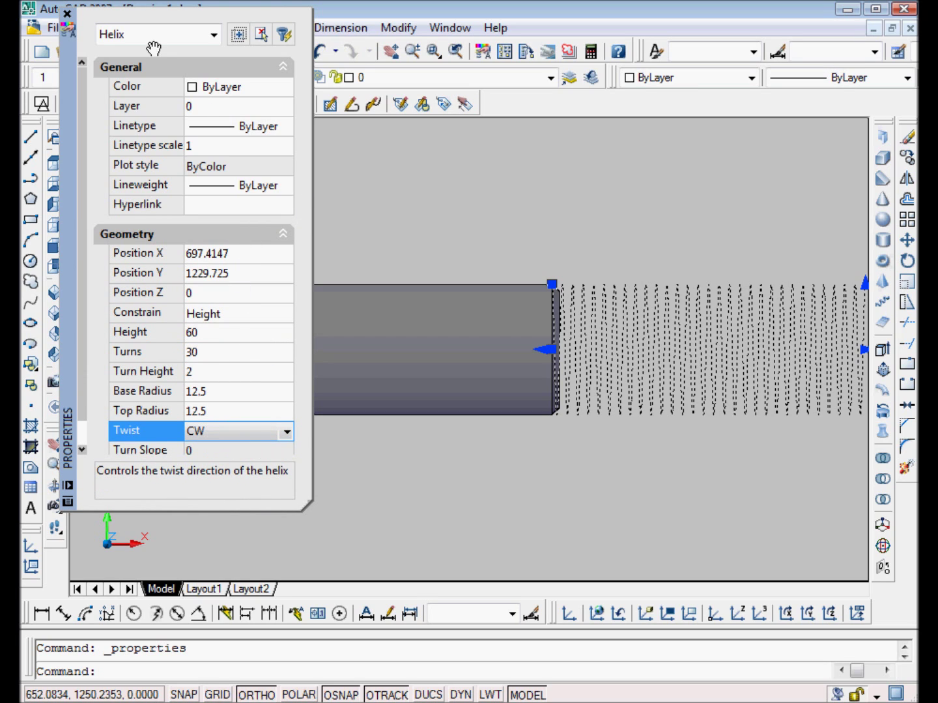
click(67, 13)
key(Escape)
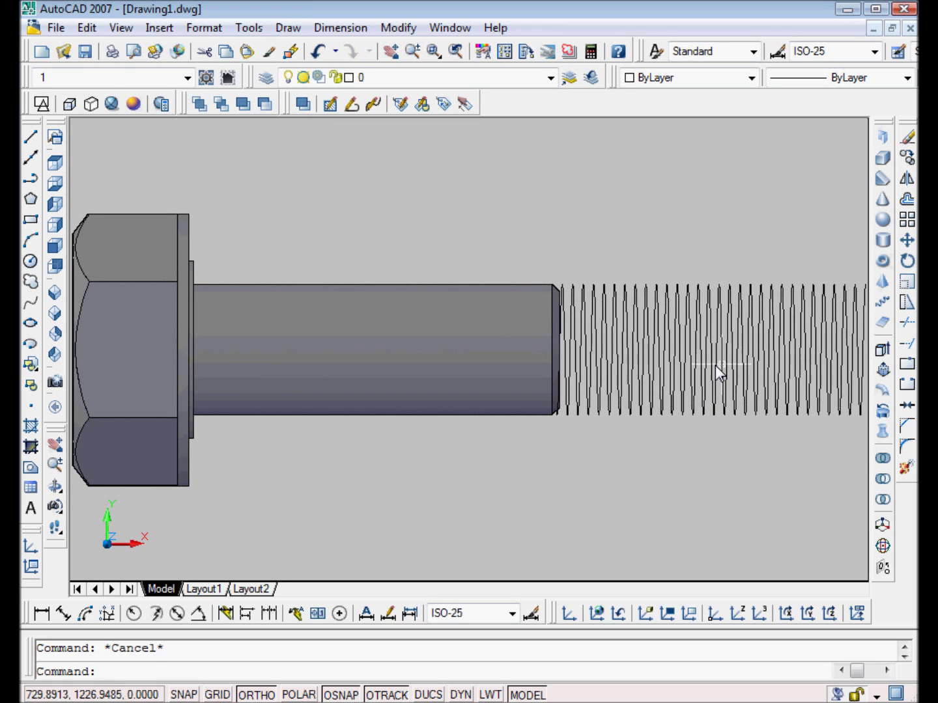
click(908, 180)
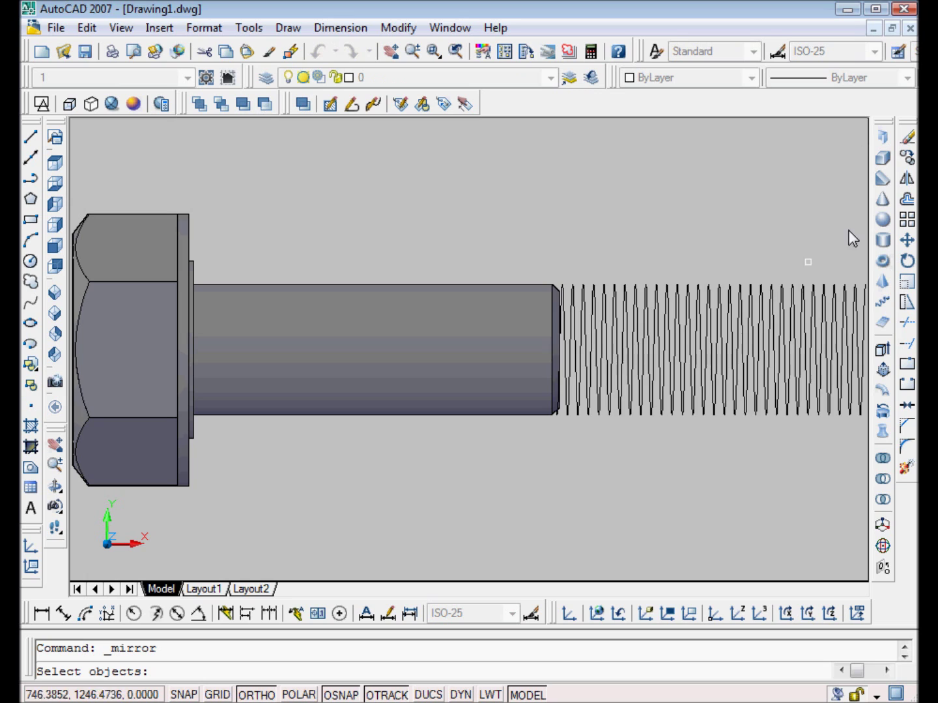
click(771, 326)
key(Return)
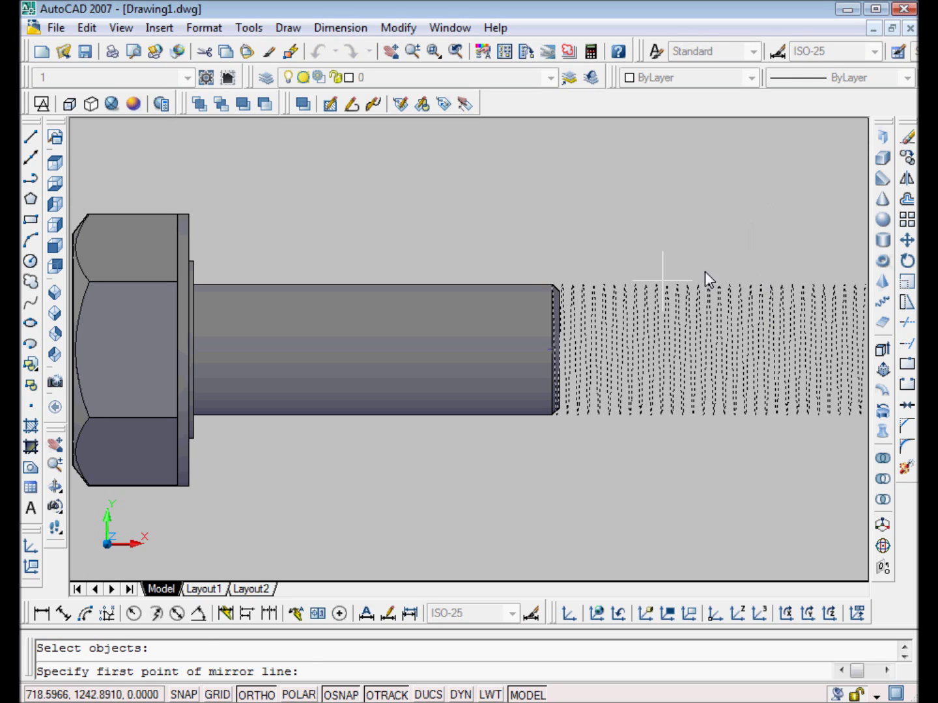
click(550, 346)
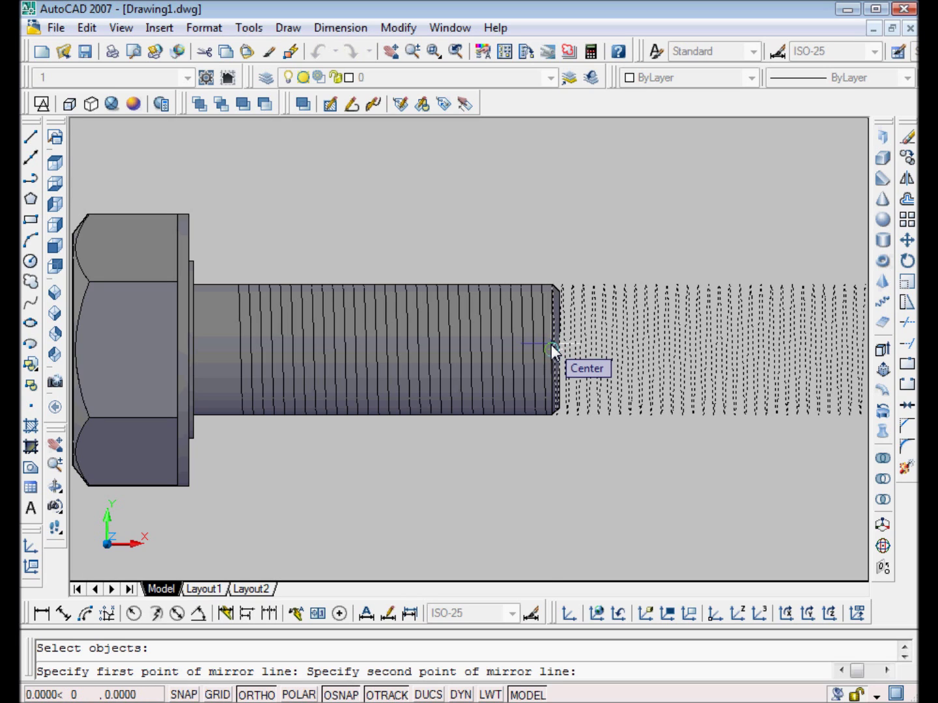
click(551, 345)
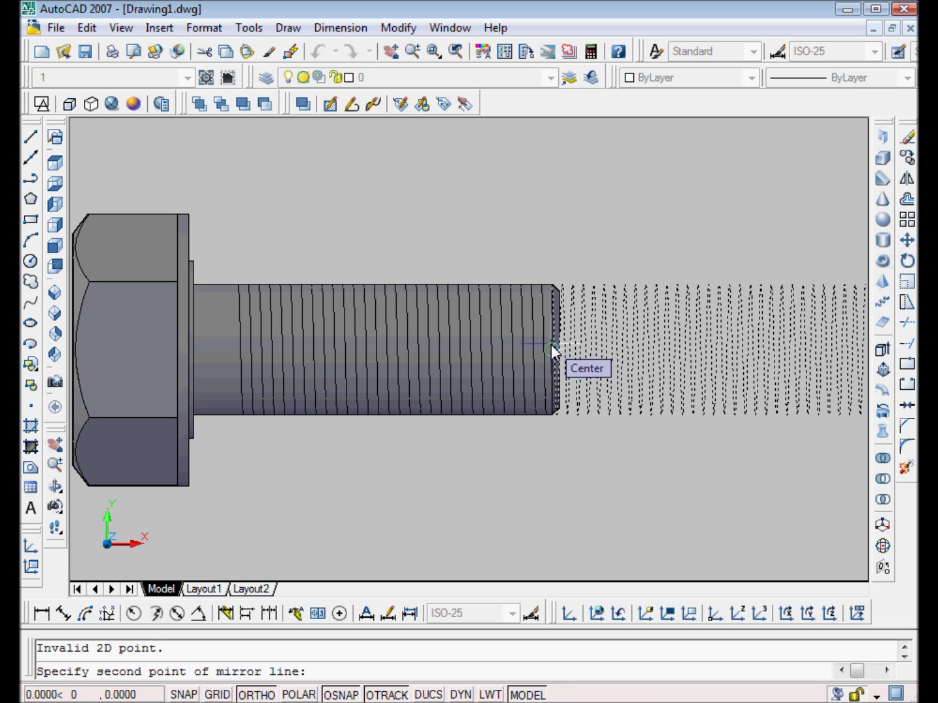
click(551, 345)
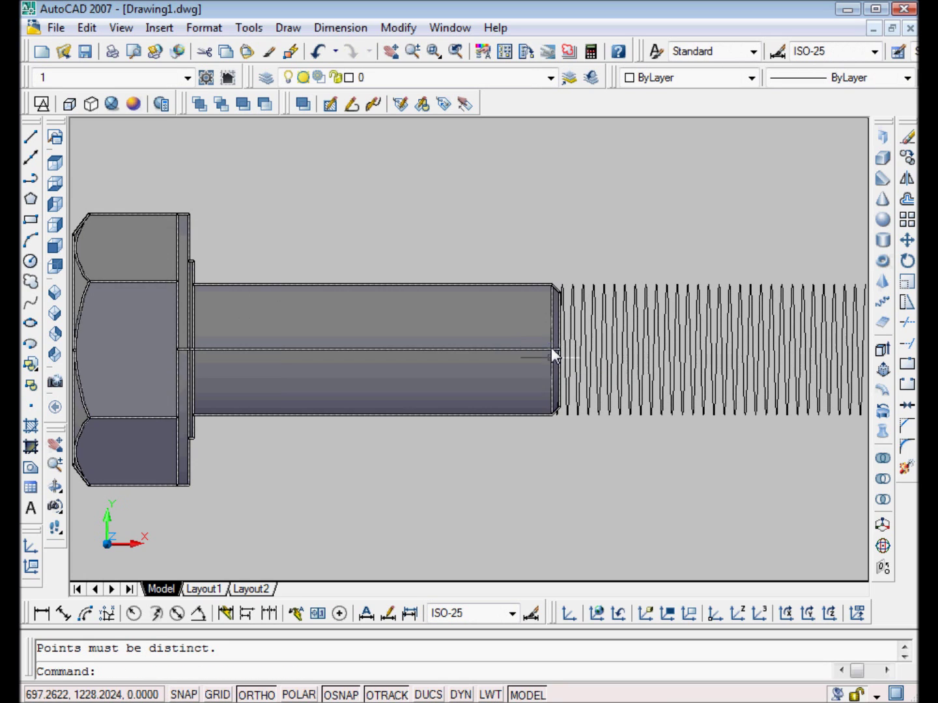
click(907, 179)
click(676, 332)
key(Return)
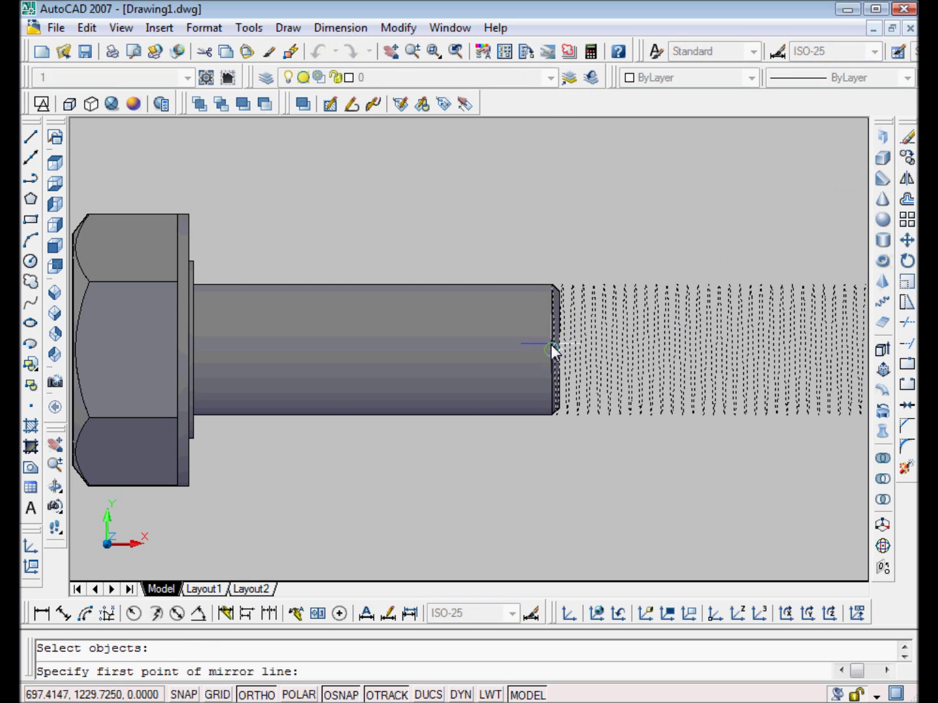
click(551, 344)
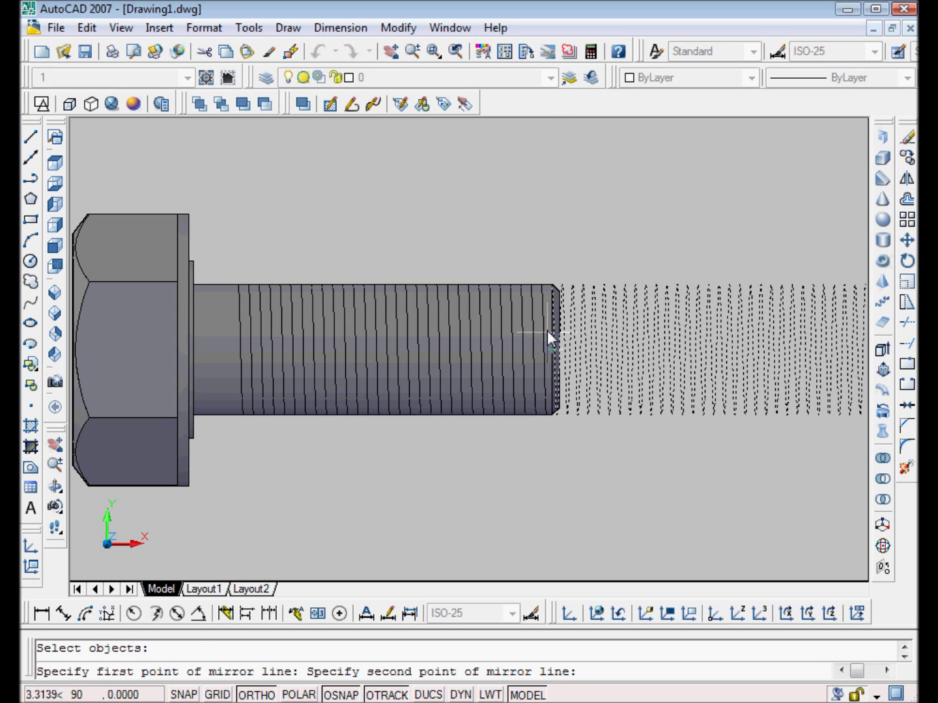
click(551, 349)
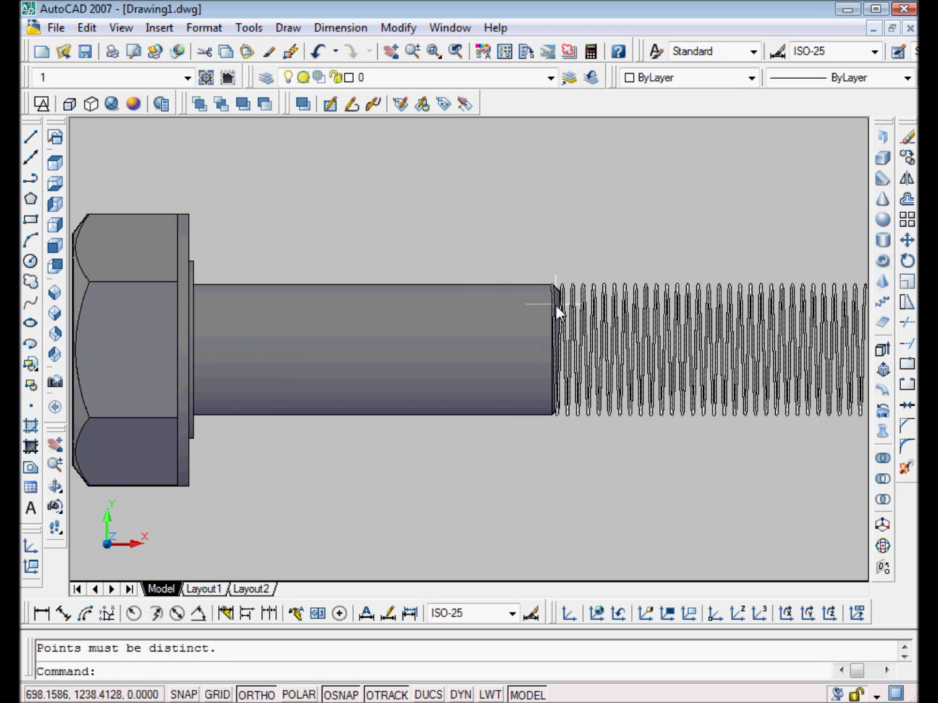
key(Escape)
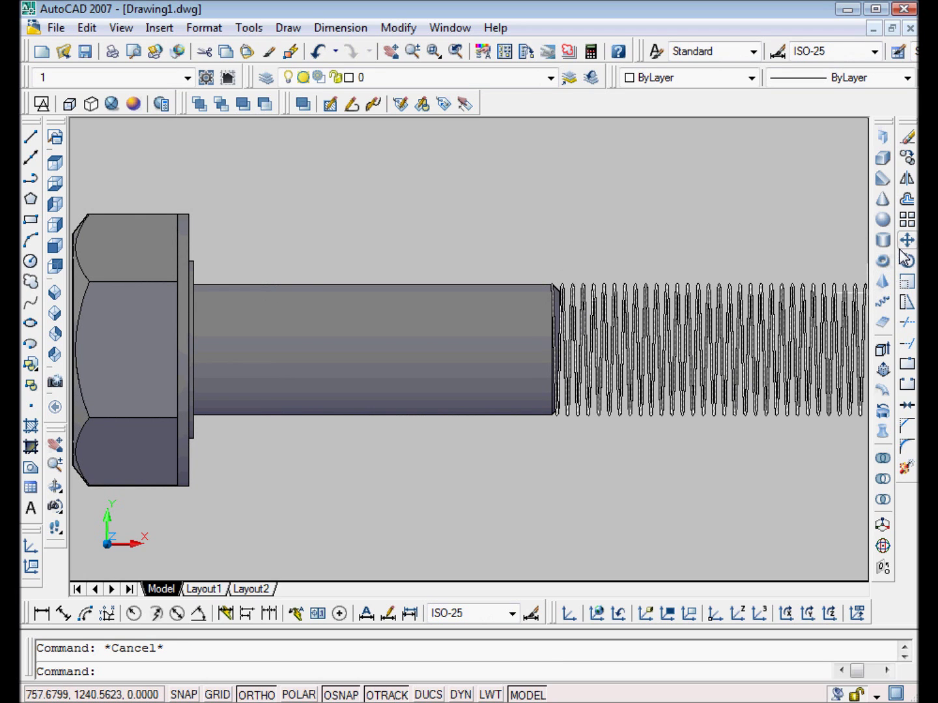
click(907, 239)
Move the helix 61.5 units left onto the bolt shank
click(760, 297)
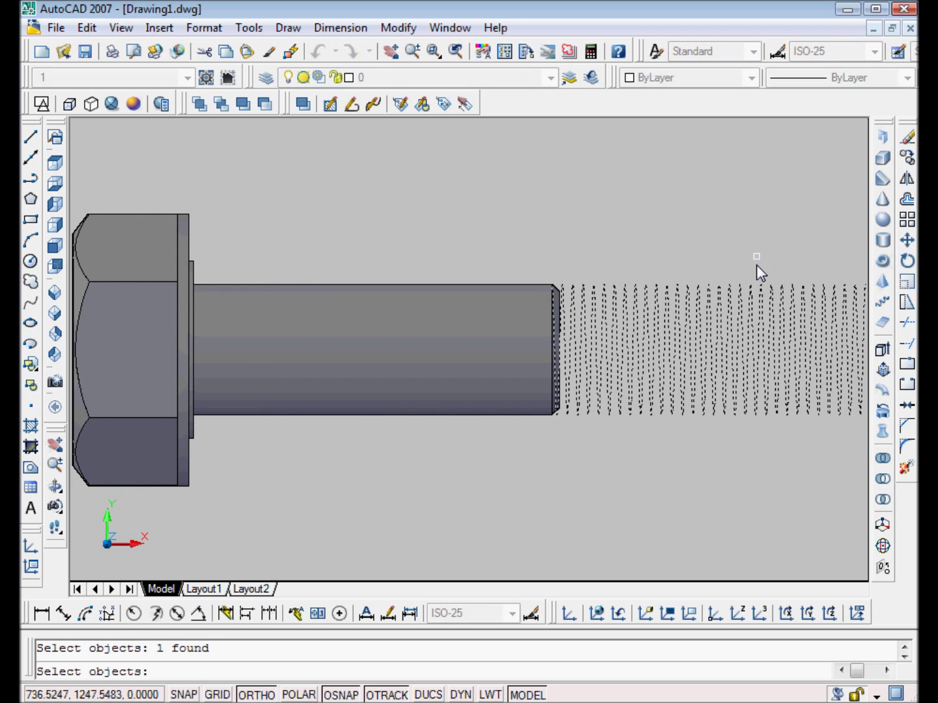
key(Return)
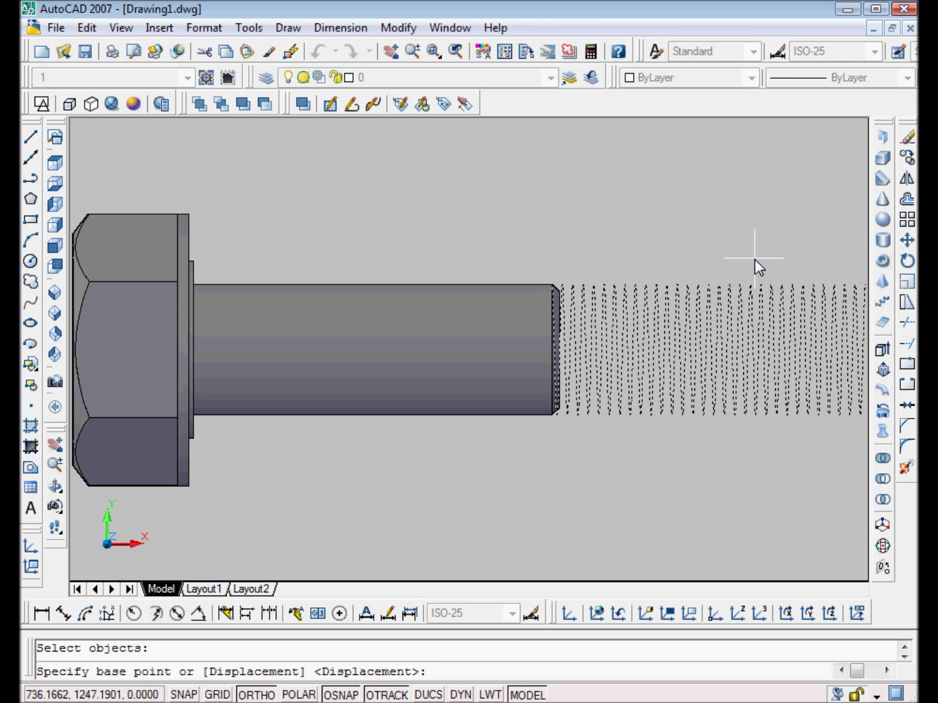
click(755, 206)
text(61.5)
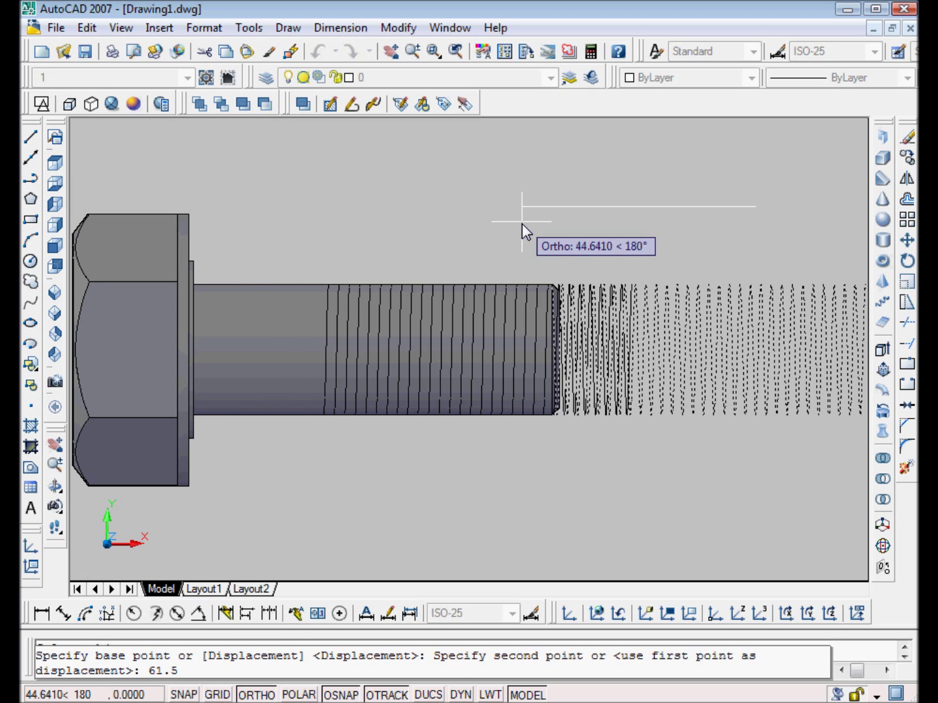
text(5)
key(Return)
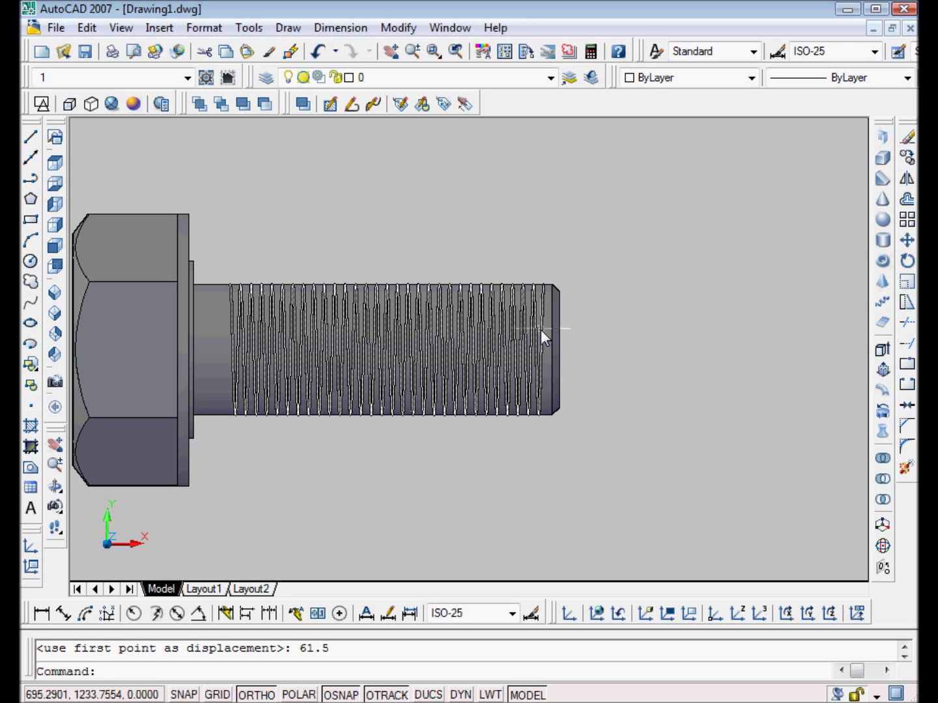
key(Escape)
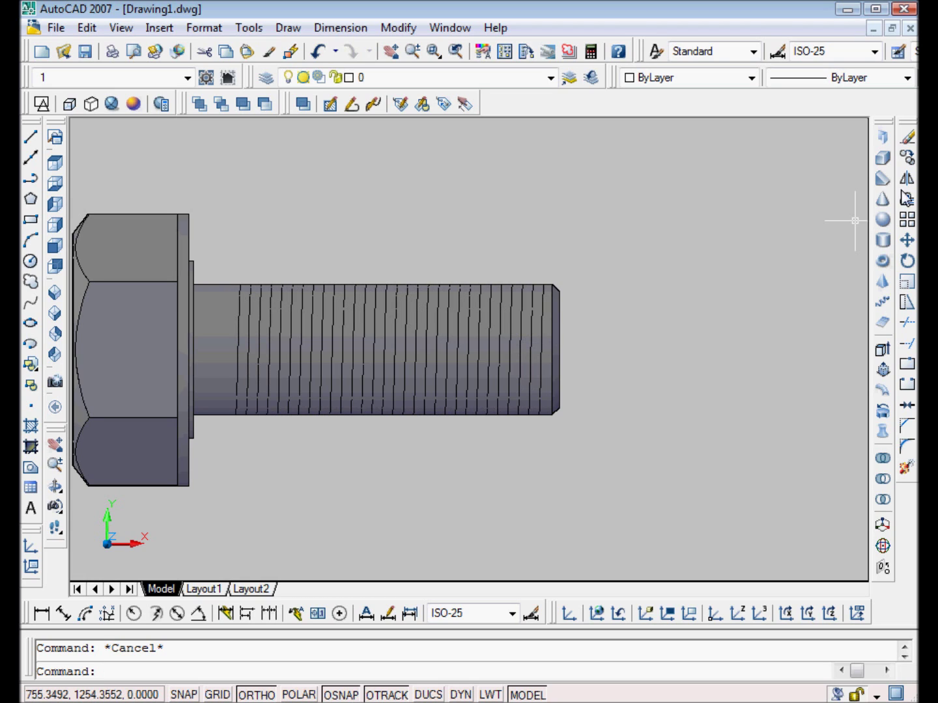
Move the helix 1.5 units right toward the chamfered end
click(907, 240)
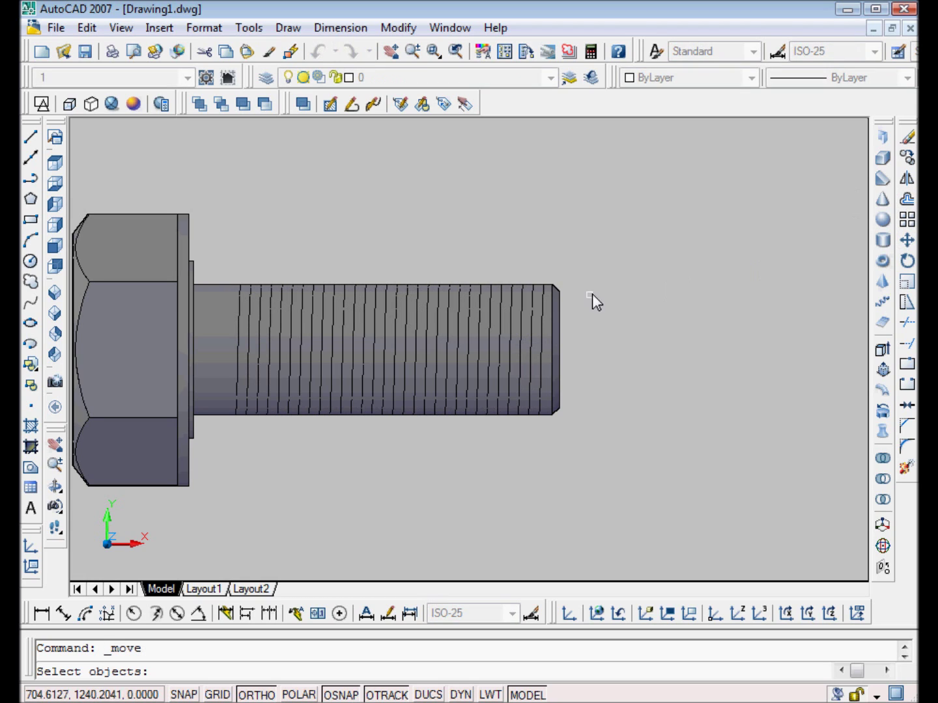
click(544, 303)
key(Return)
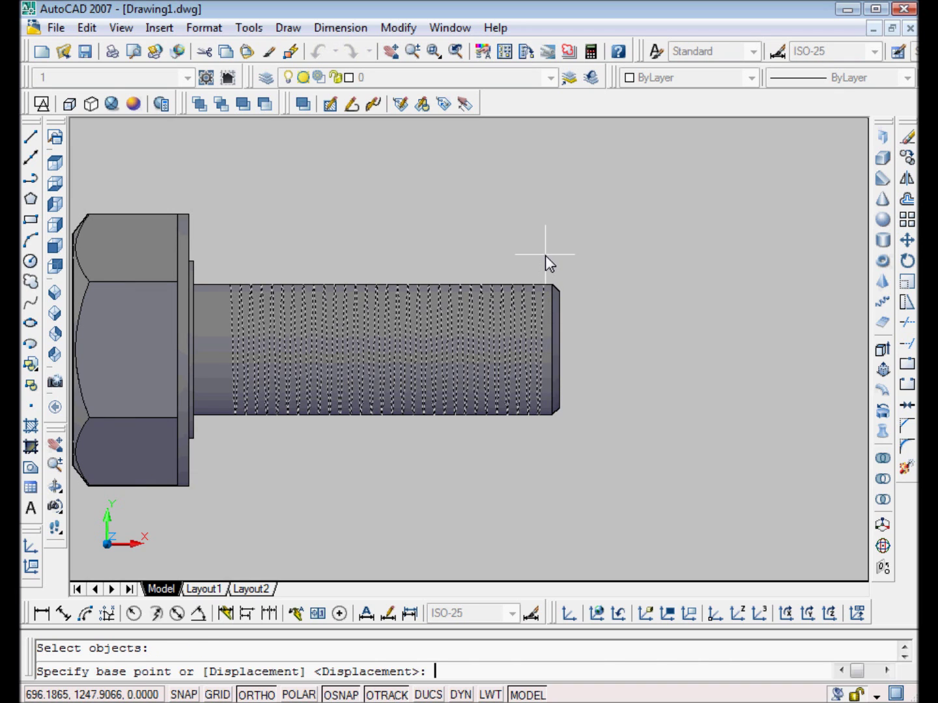
click(480, 216)
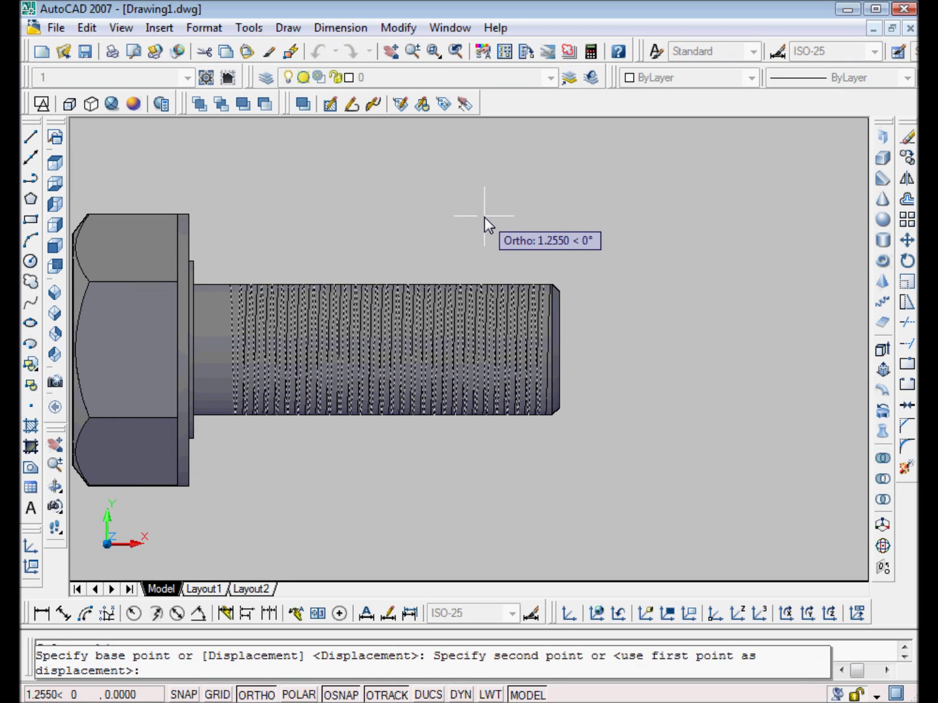
text(1.5)
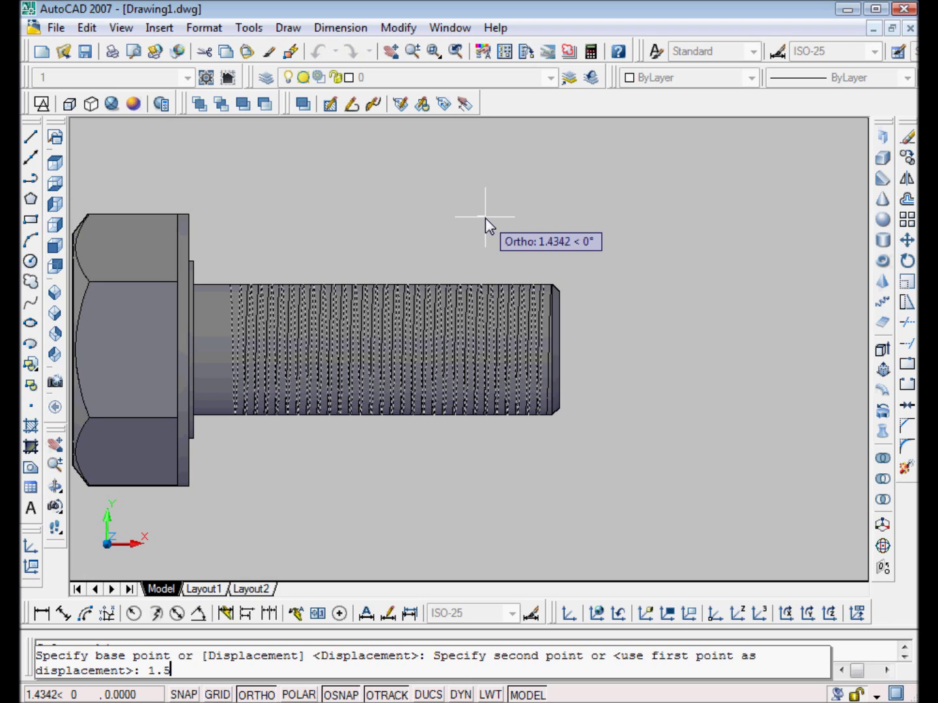
key(Return)
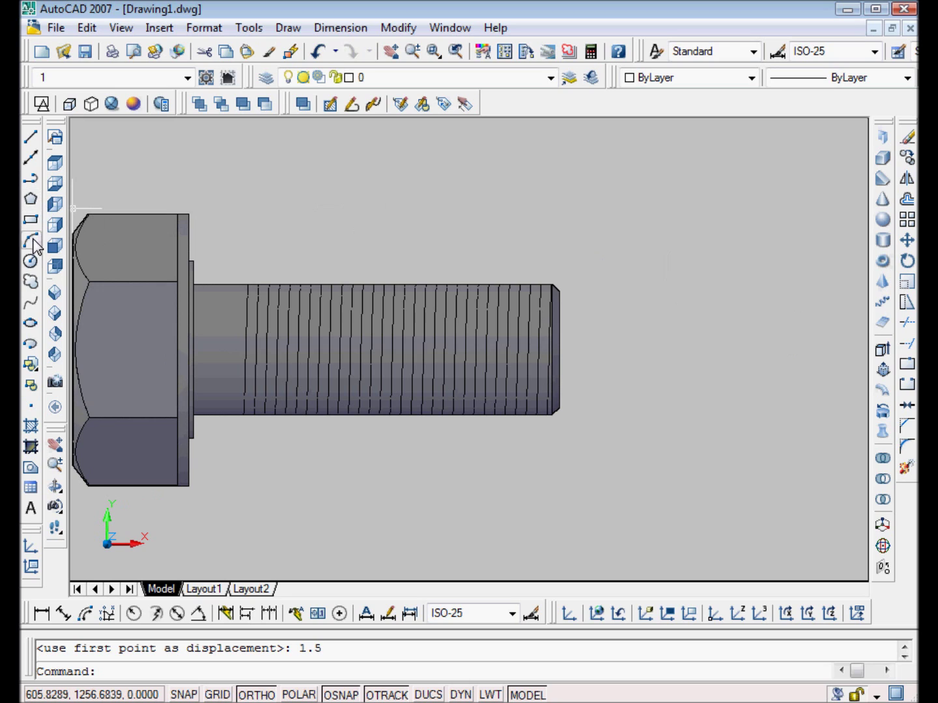
click(30, 261)
Draw a circle of radius 0.5 above the bolt as the thread profile
click(709, 246)
text(0.5)
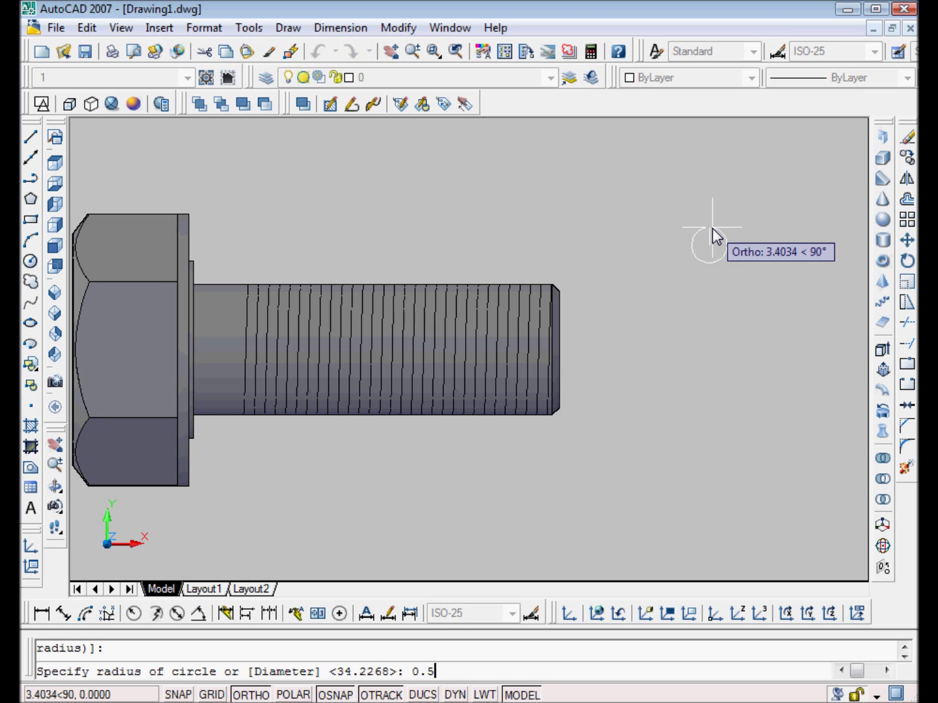
key(Return)
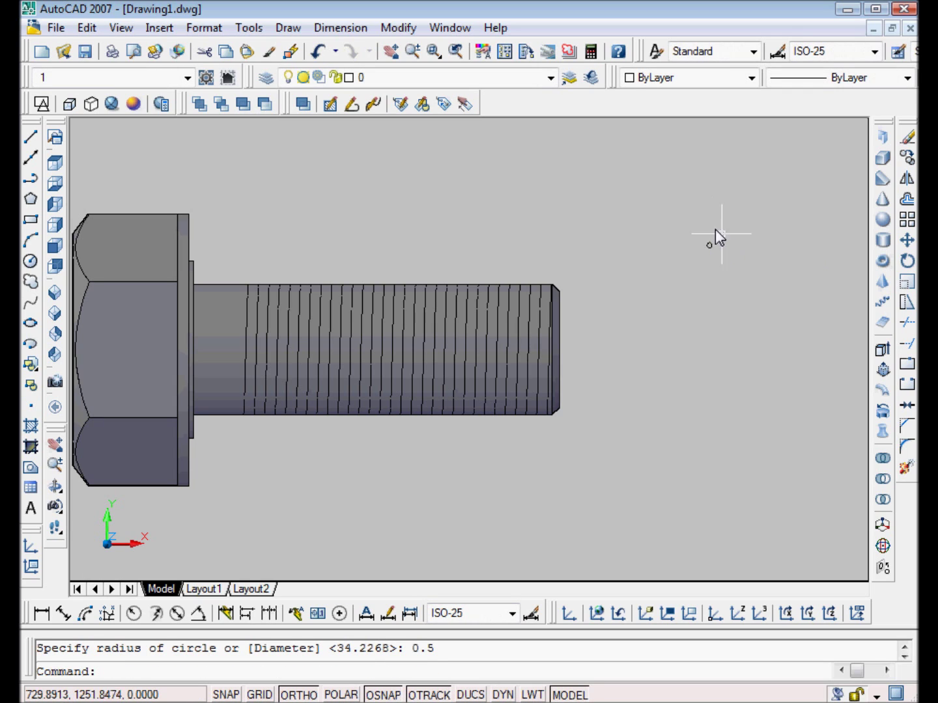
scroll(715, 266, up, 2)
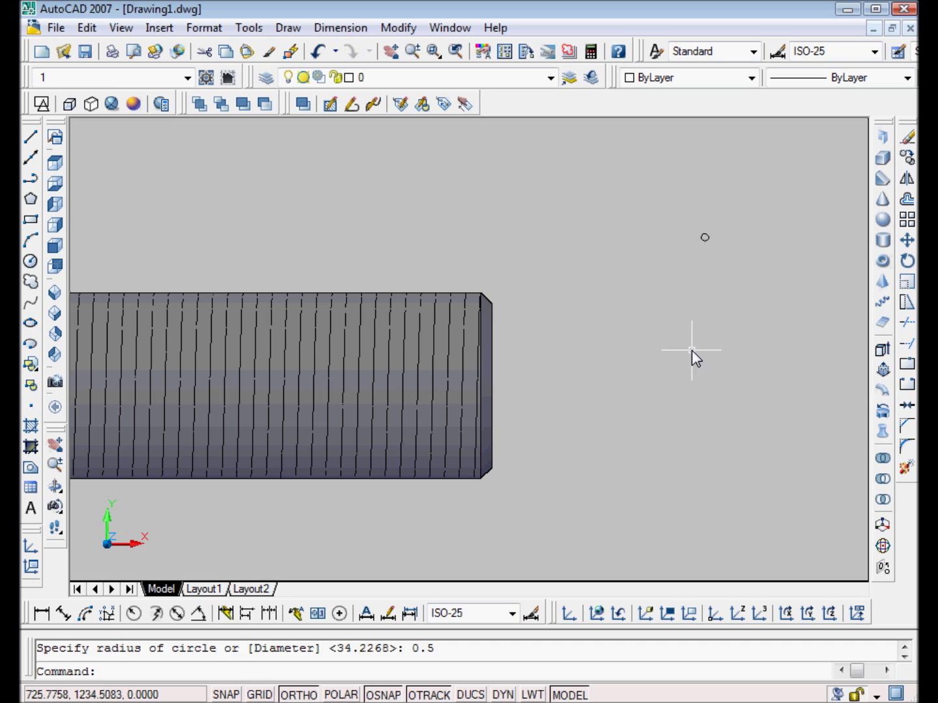
key(Escape)
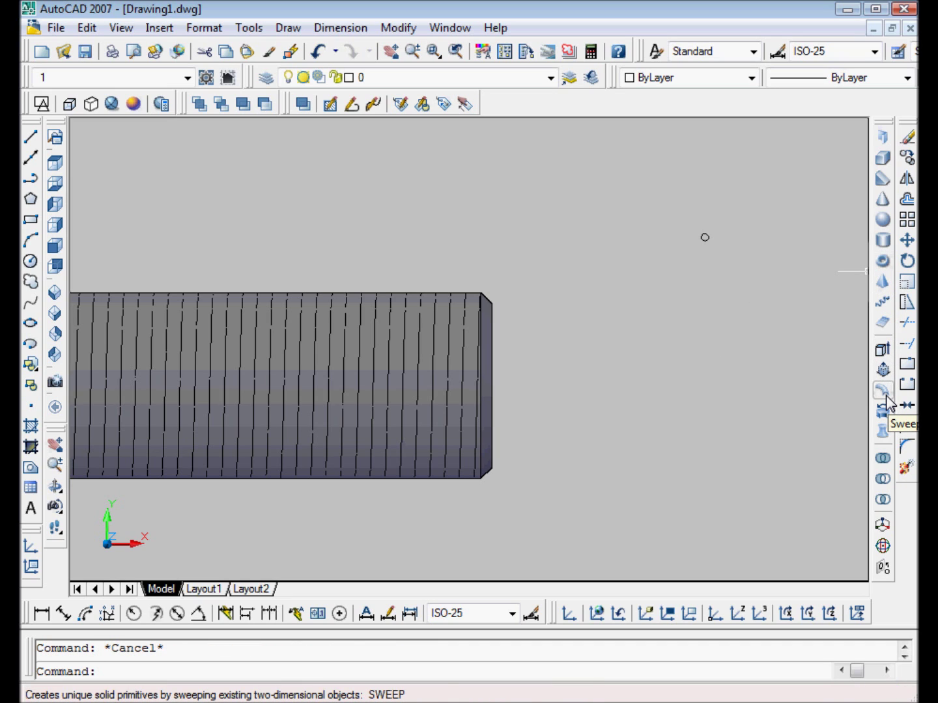
click(888, 400)
Sweep the 0.5-radius circle along the helix path to form the thread coil
click(704, 238)
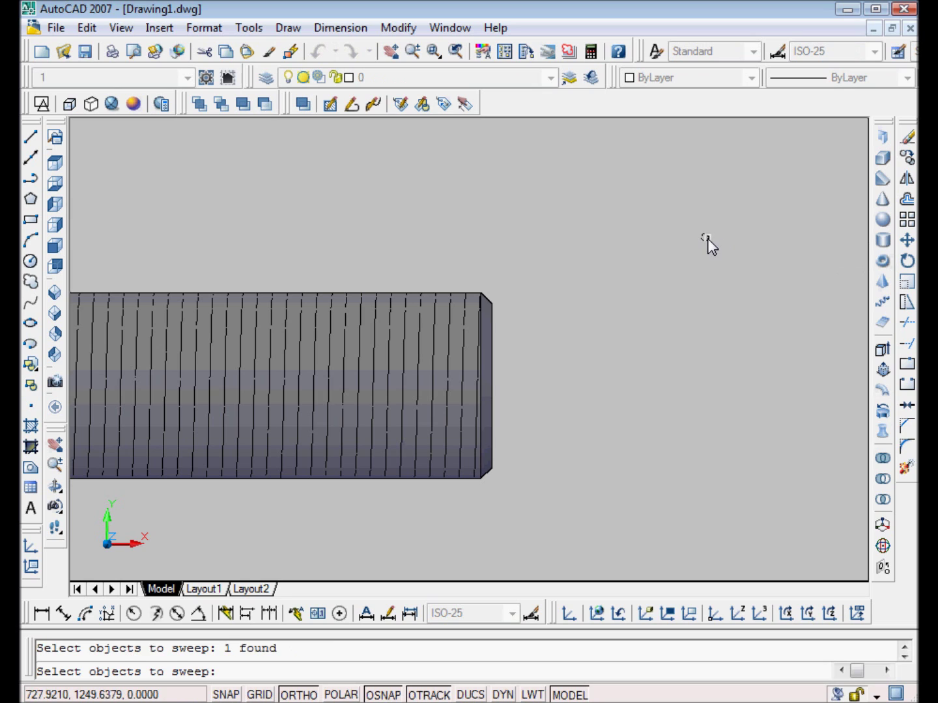
key(Return)
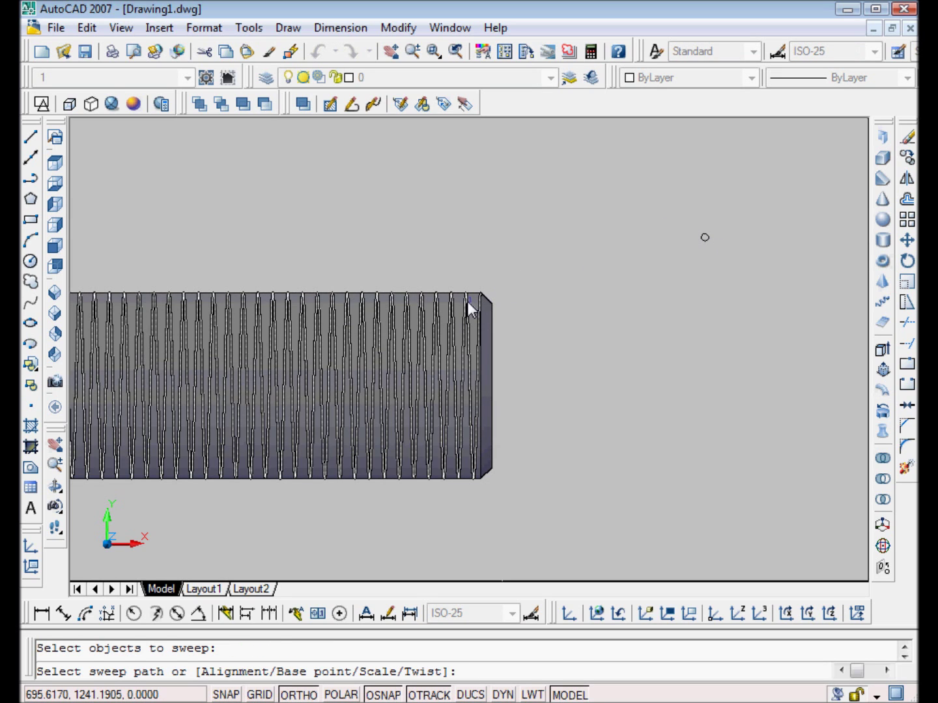
click(469, 303)
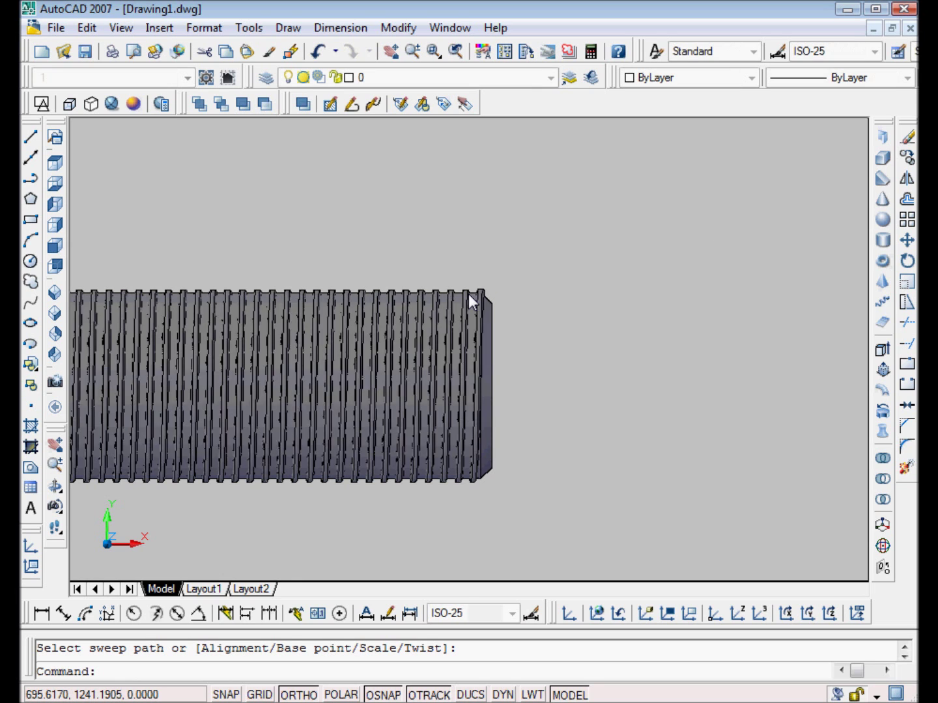
right_click(469, 295)
key(Escape)
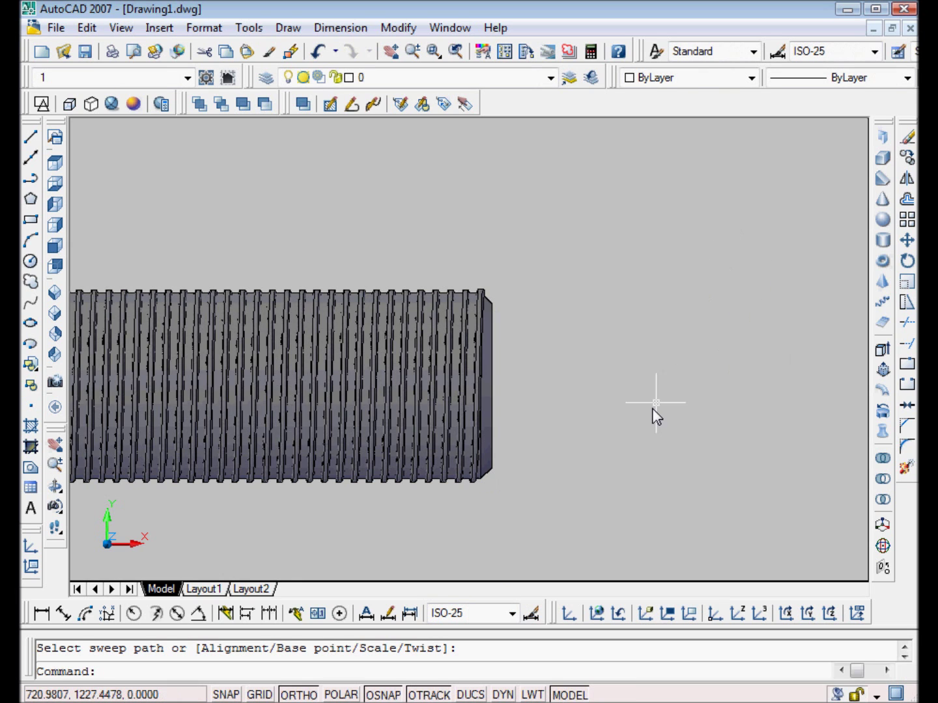
middle_drag(641, 440, 774, 389)
scroll(774, 390, down, 2)
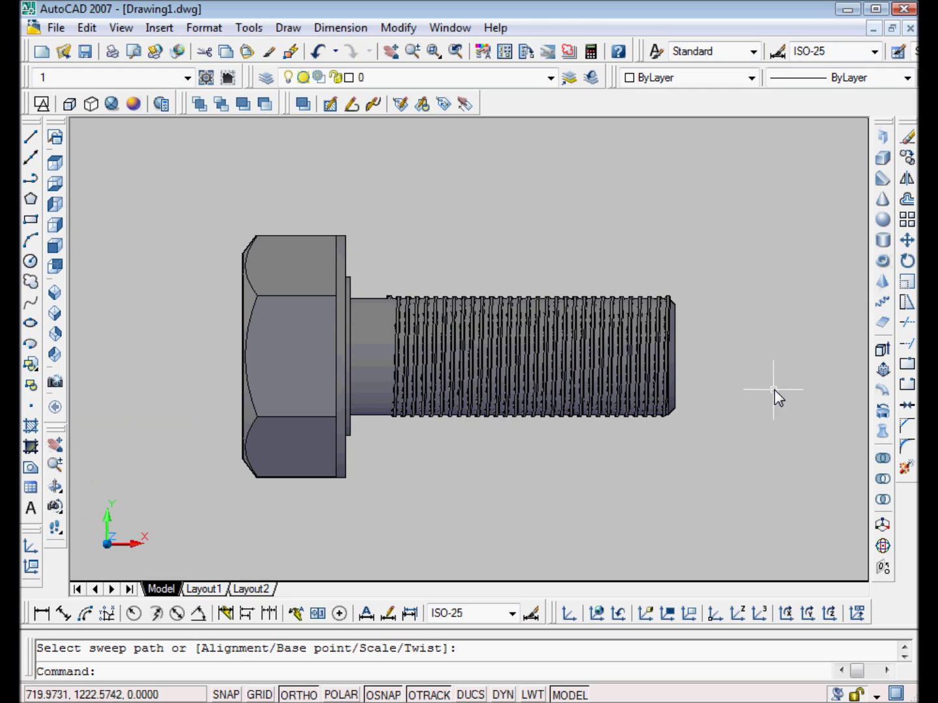
scroll(750, 417, up, 2)
key(Escape)
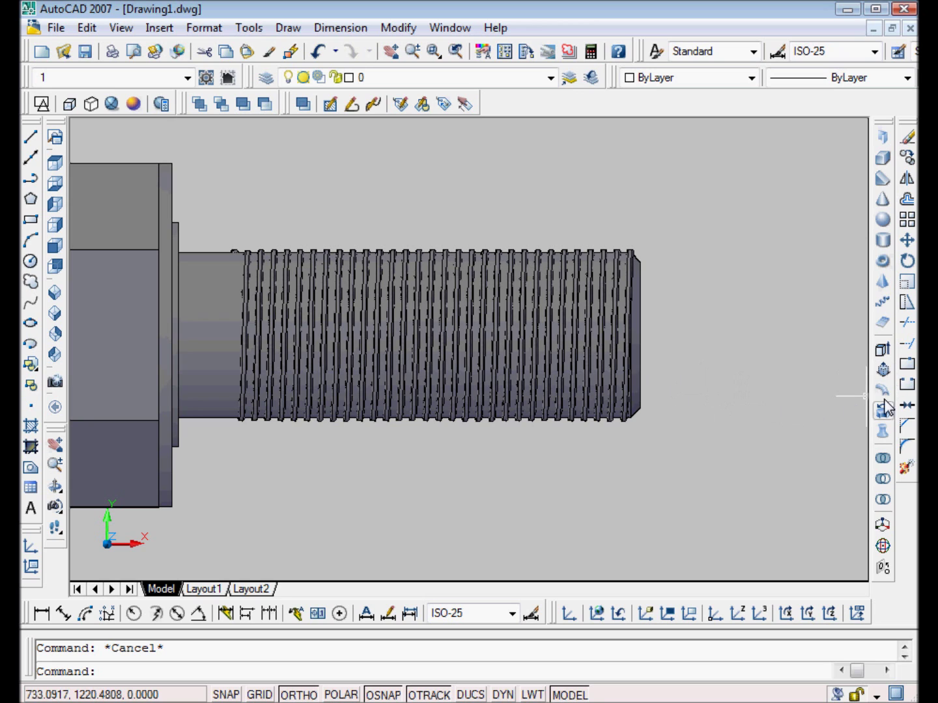
Subtract the swept thread solid from the bolt body
click(882, 480)
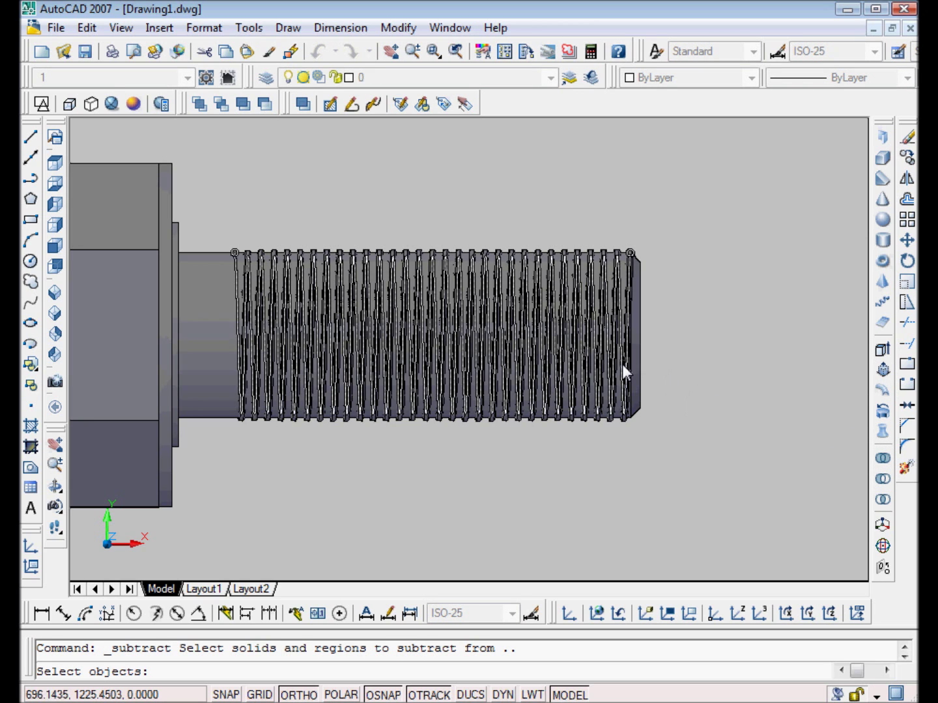
click(645, 362)
key(Return)
click(630, 357)
key(Return)
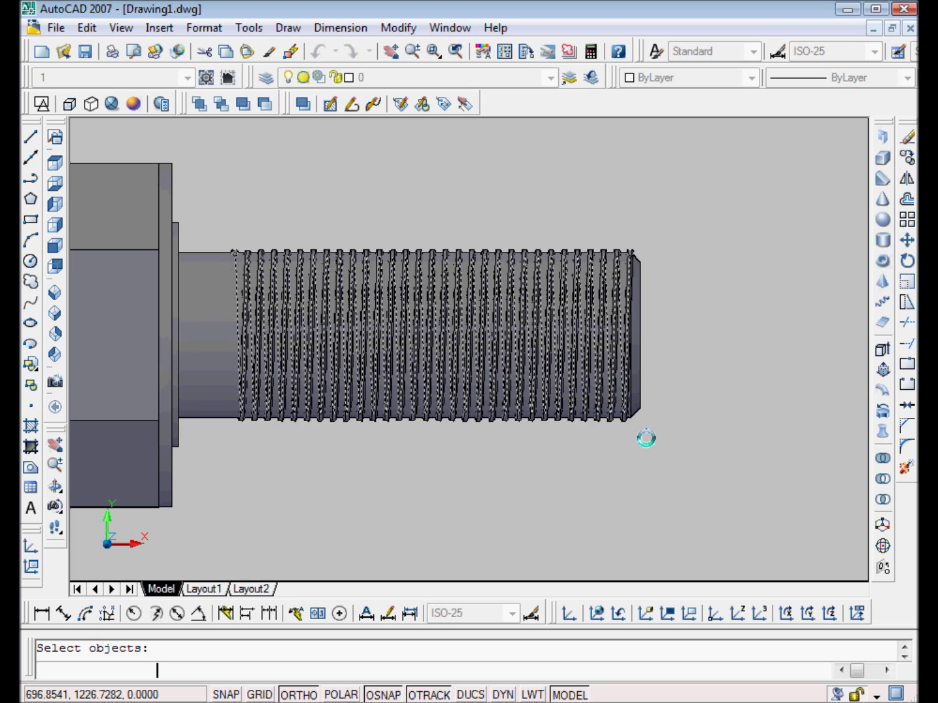
key(Escape)
middle_drag(617, 468, 677, 388)
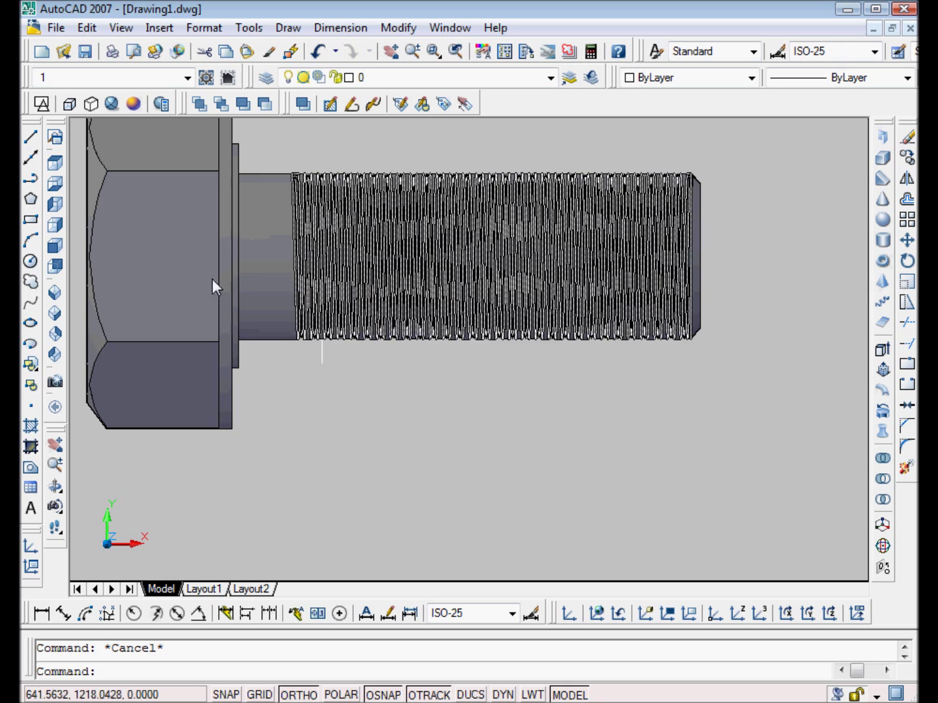
click(55, 205)
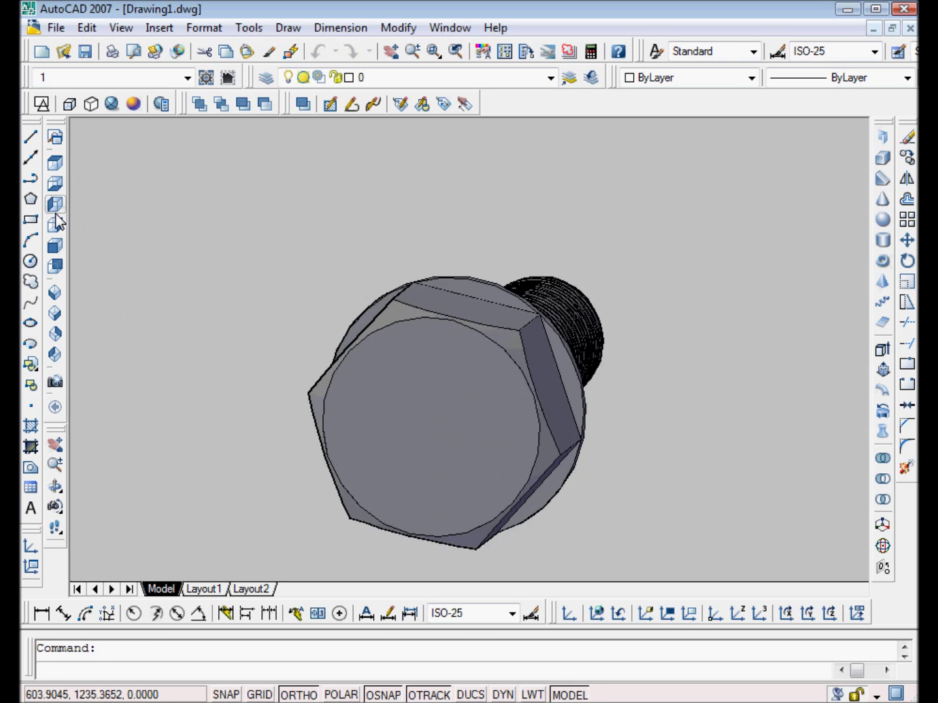
click(55, 224)
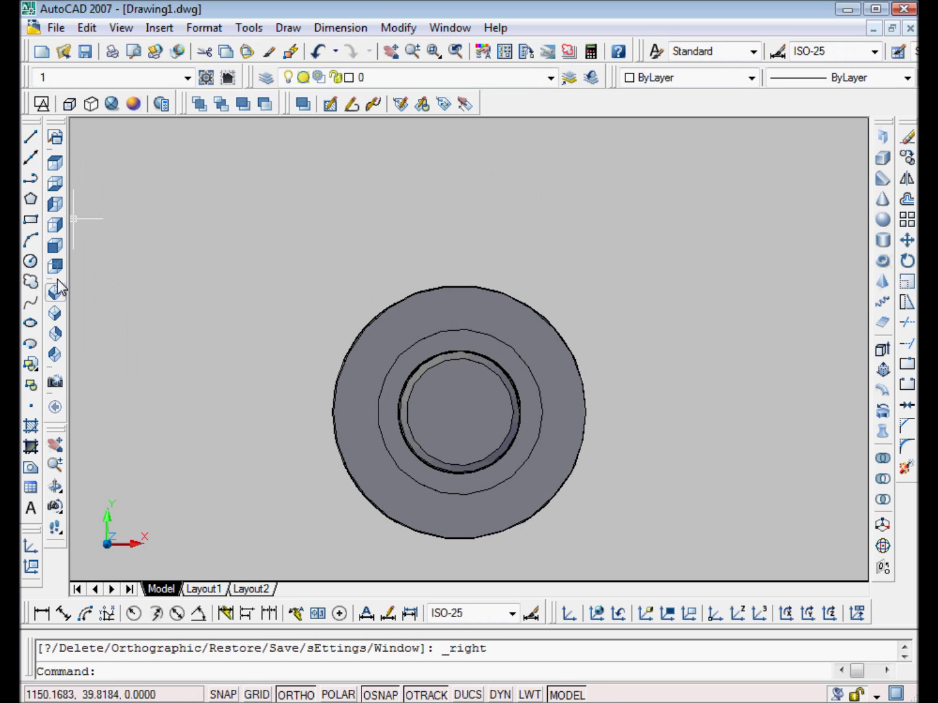
click(55, 296)
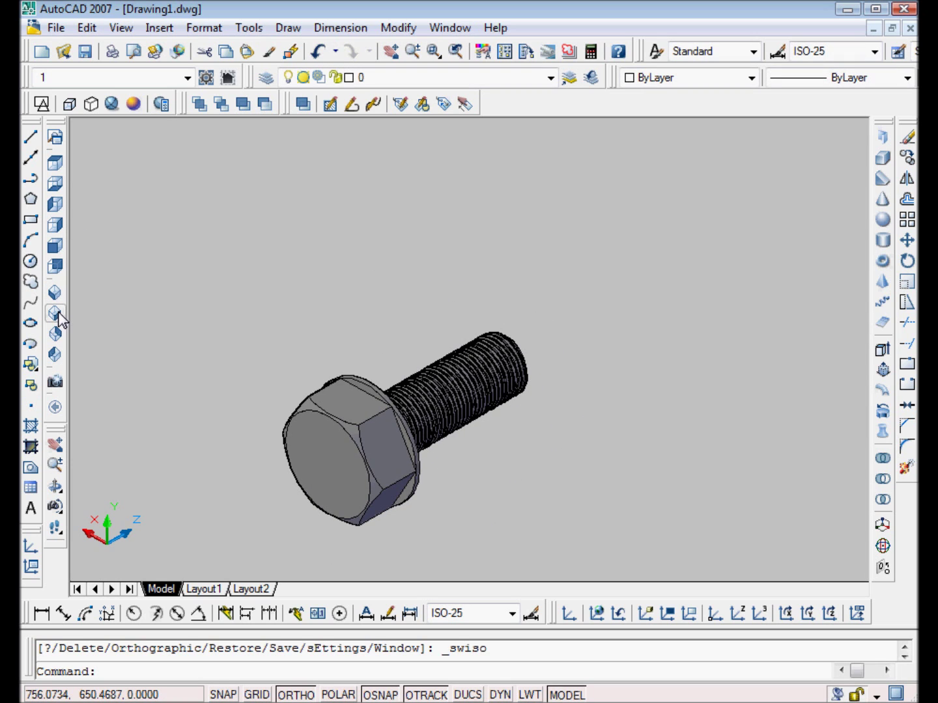
click(56, 313)
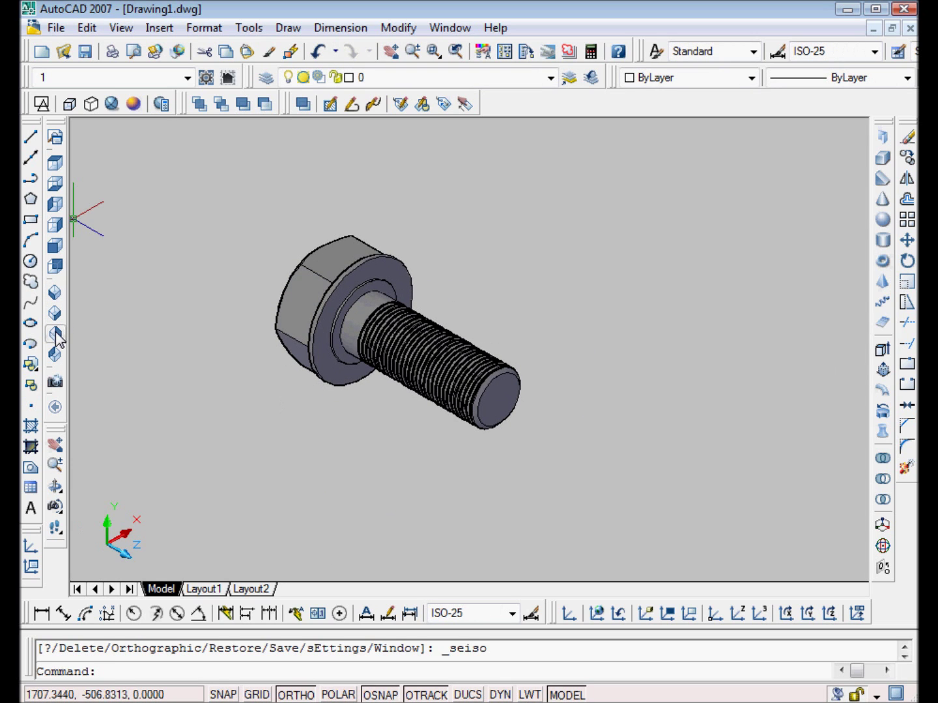
click(56, 334)
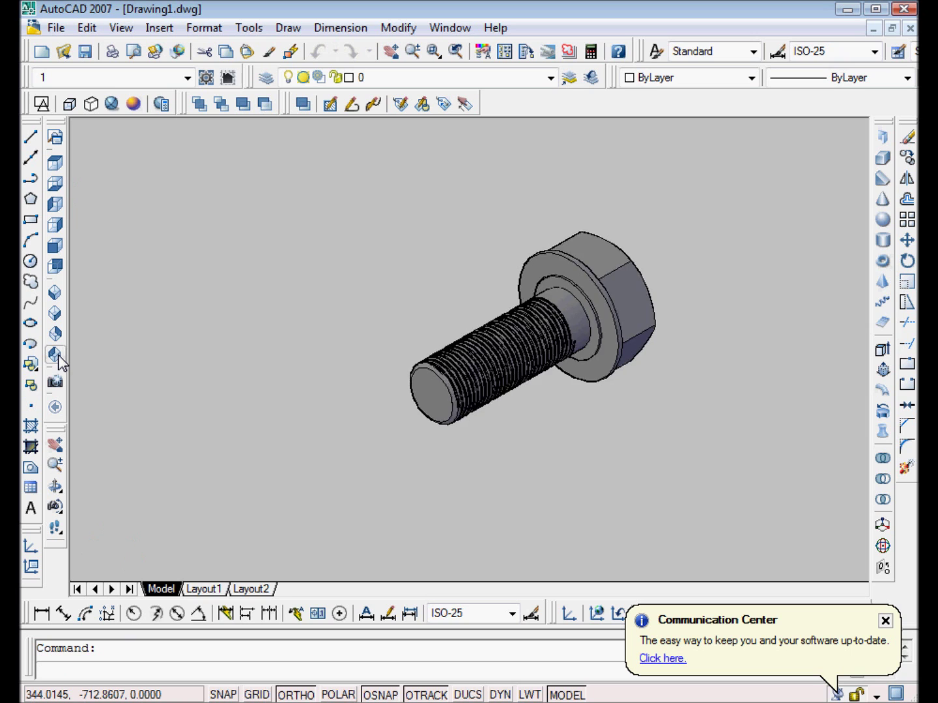
click(56, 355)
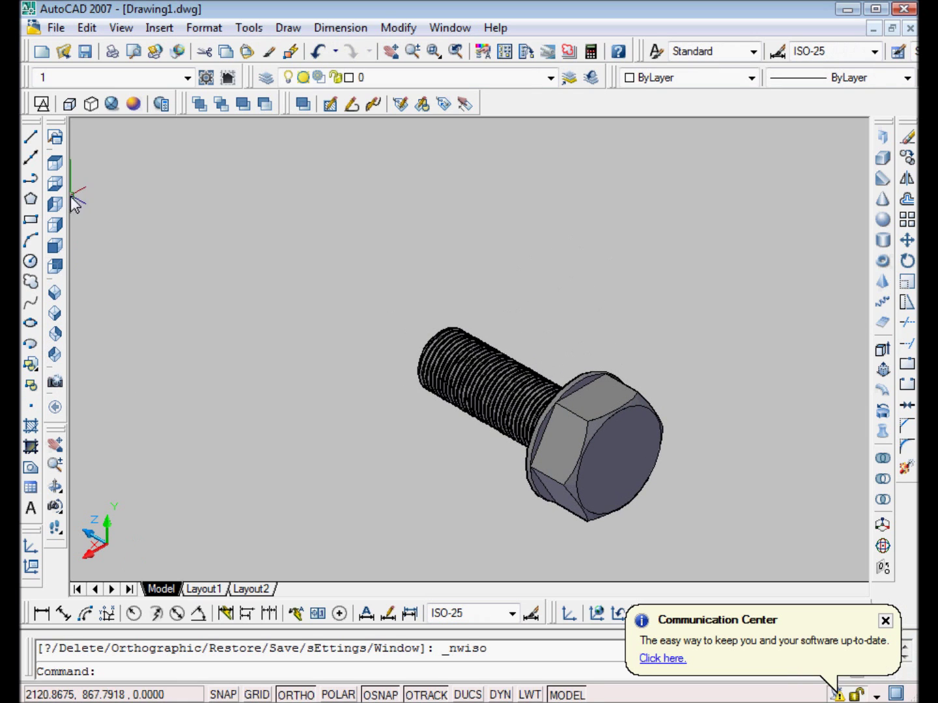
click(55, 163)
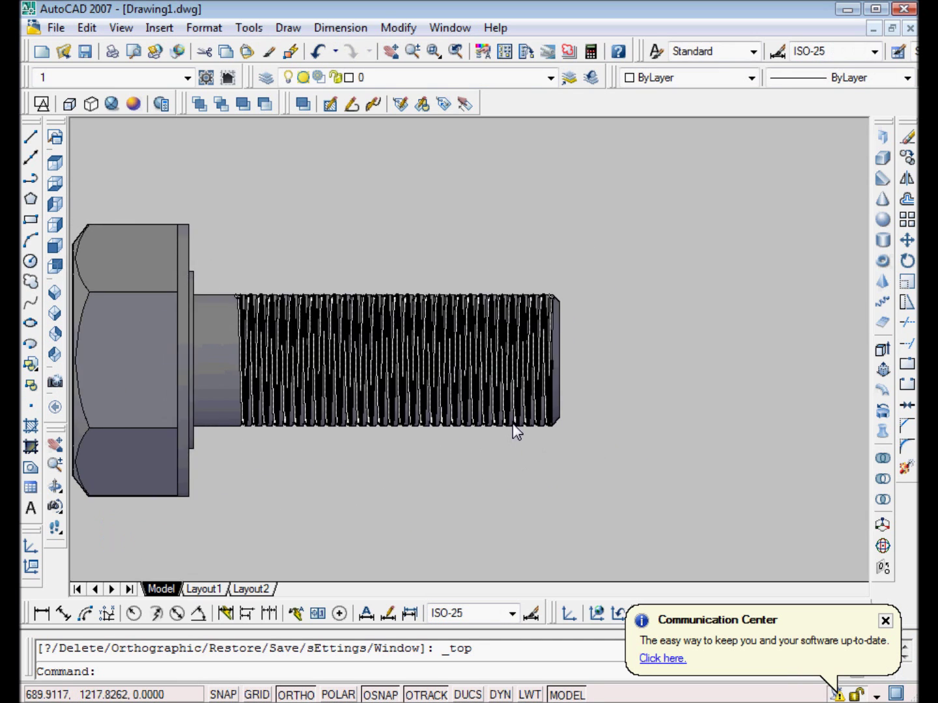
scroll(513, 423, down, 2)
mouse_move(513, 424)
middle_down()
mouse_move(548, 348)
mouse_move(554, 296)
middle_up()
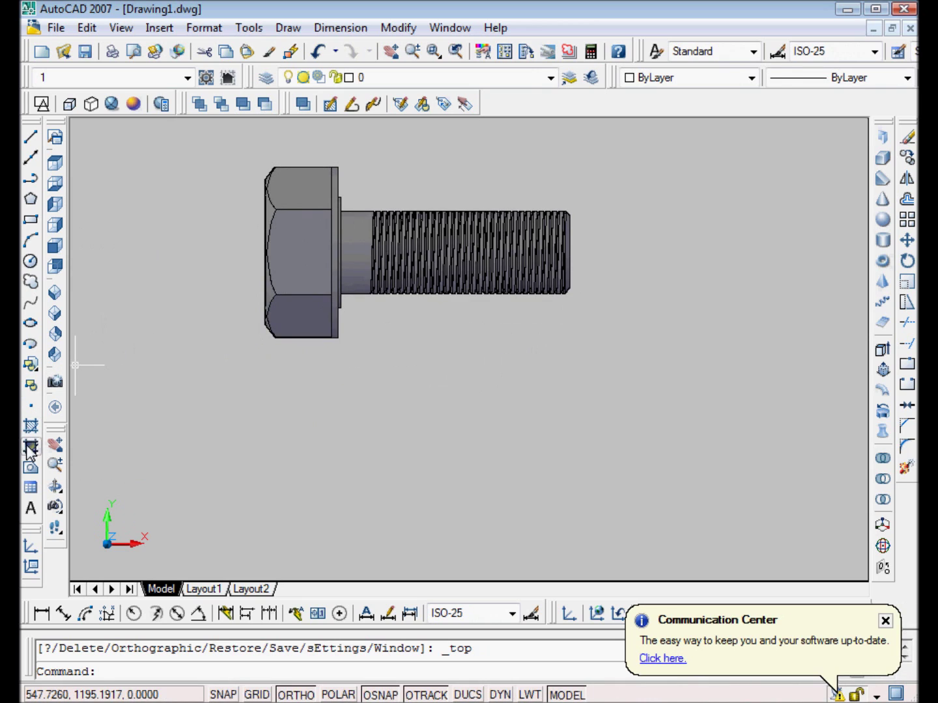
Create a multiline text box below the bolt in Verdana, height 10, bold, green
text(mt)
key(Return)
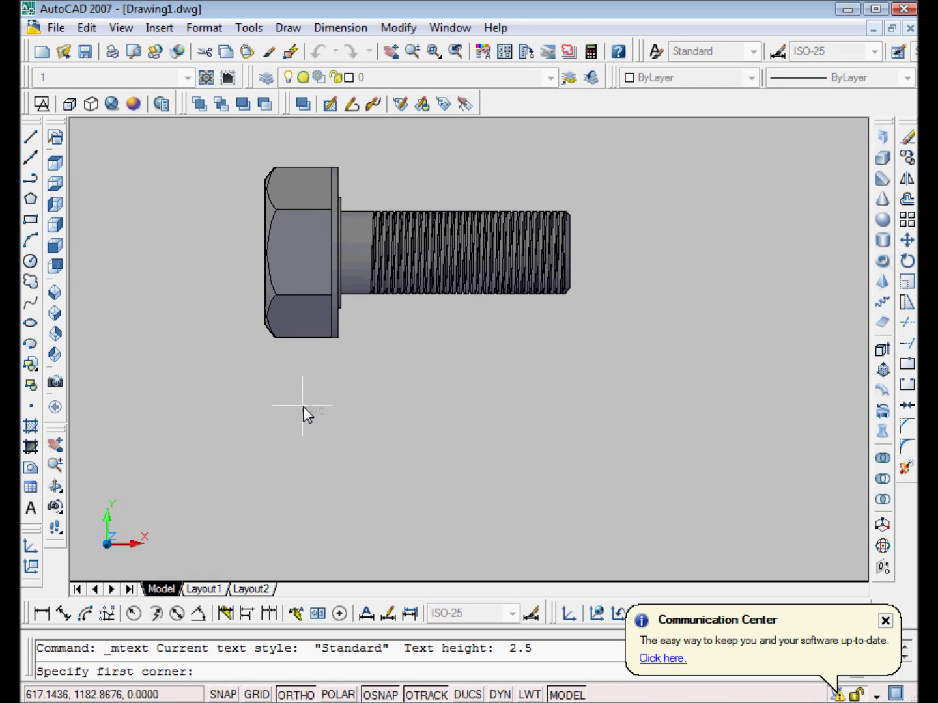
click(280, 404)
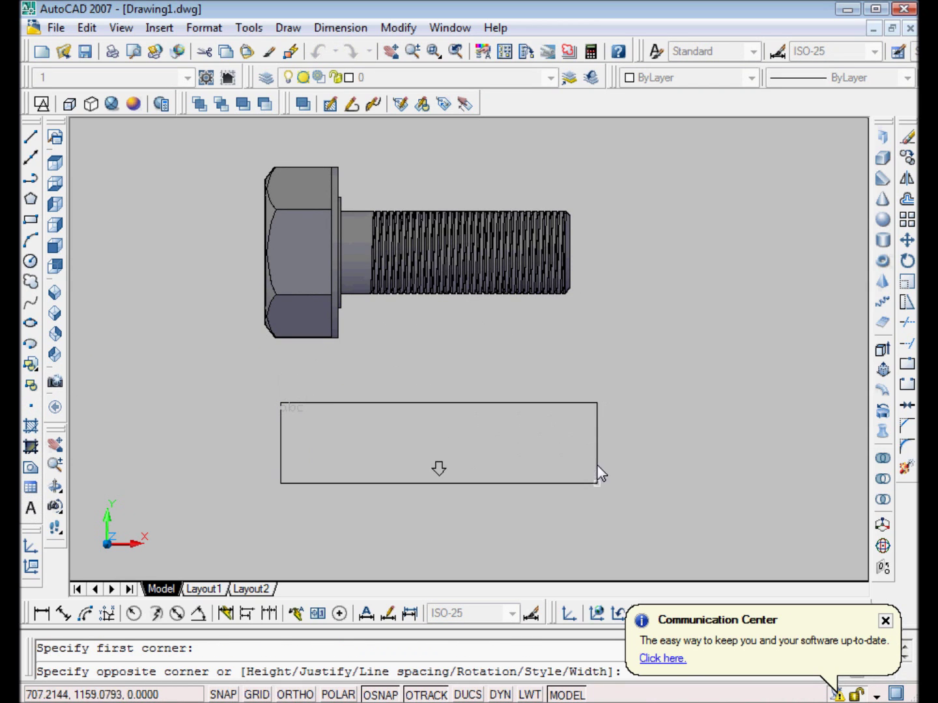
click(601, 509)
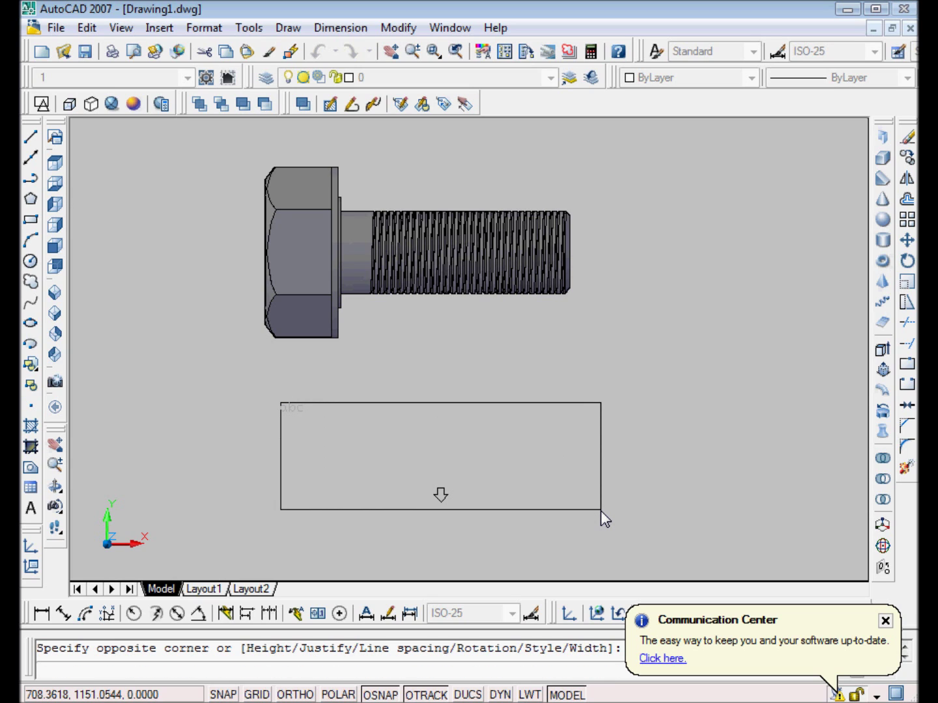
click(601, 510)
click(299, 283)
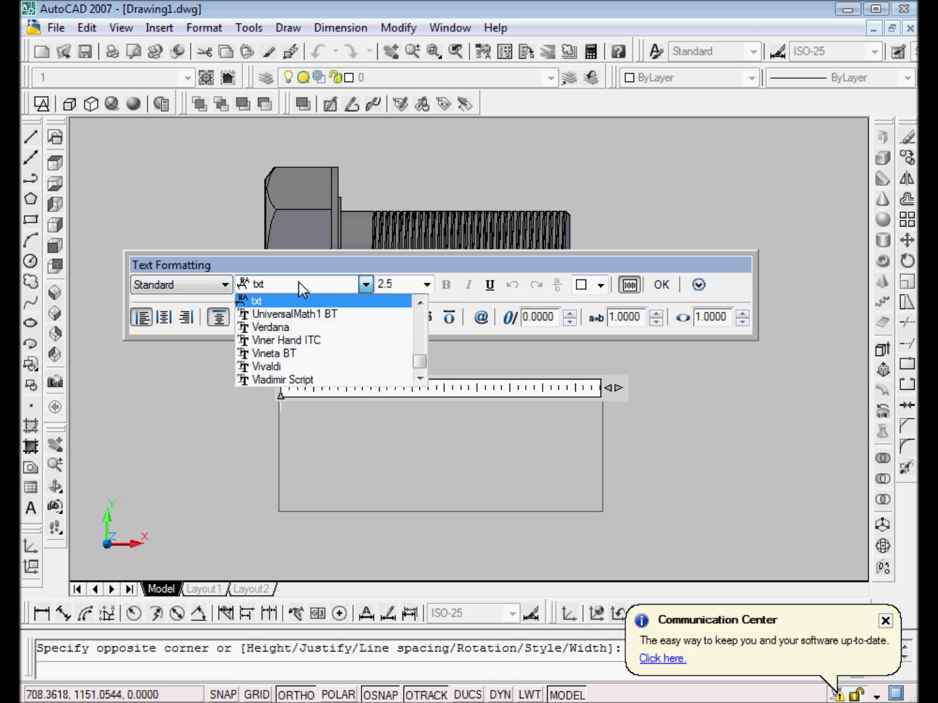
click(299, 327)
click(406, 286)
text(10)
click(446, 285)
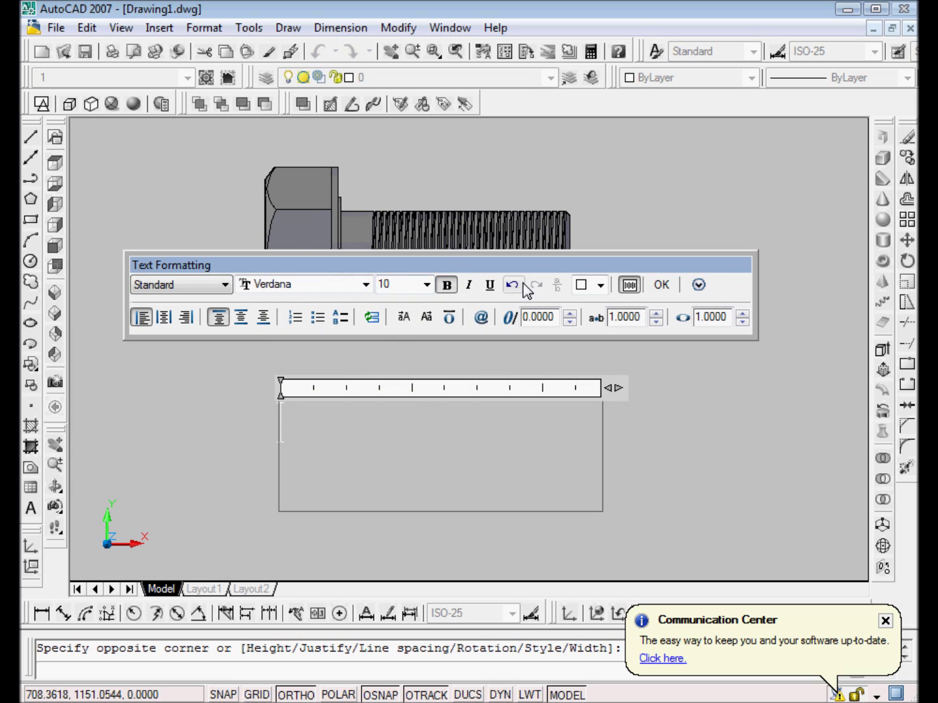
click(586, 290)
click(603, 363)
Type the author's full name as the label and confirm it
text(MUJ)
key(BackSpace)
text(HAMMED )
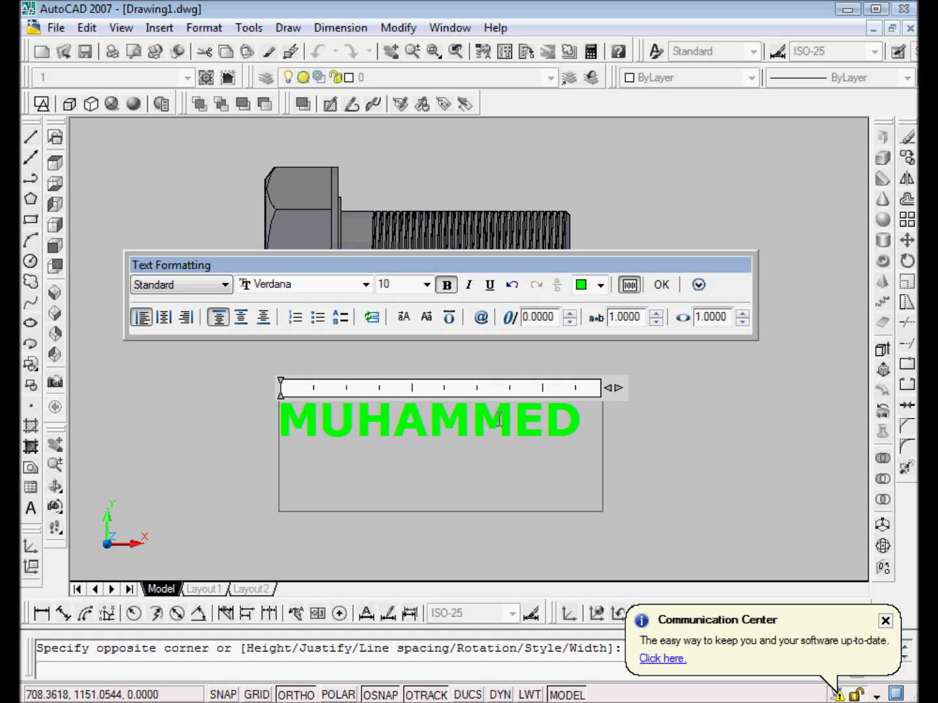
text(KOYU)
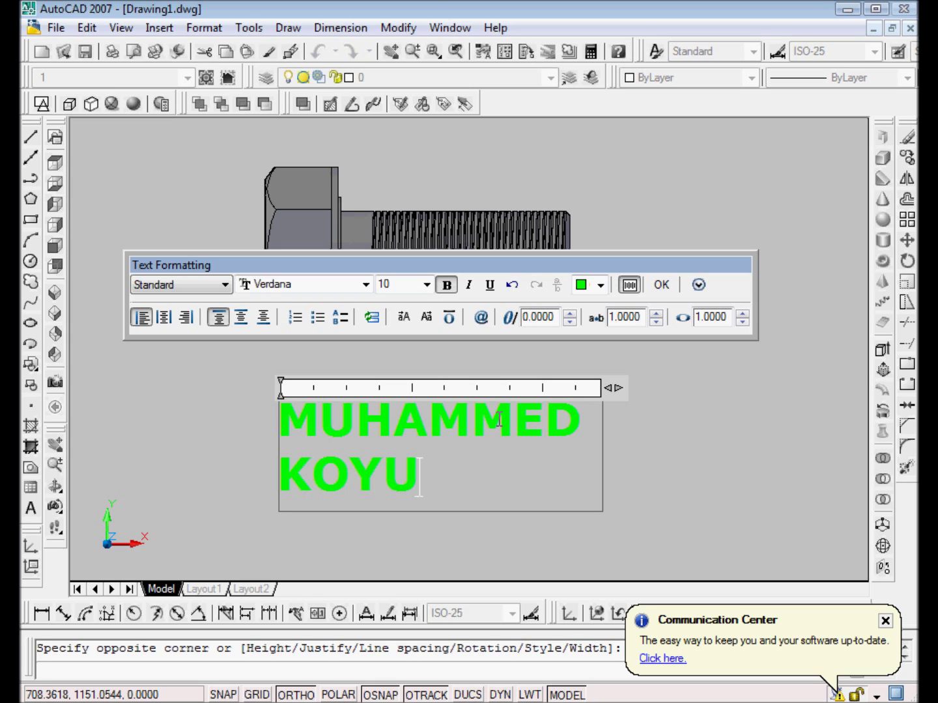
text(NCU)
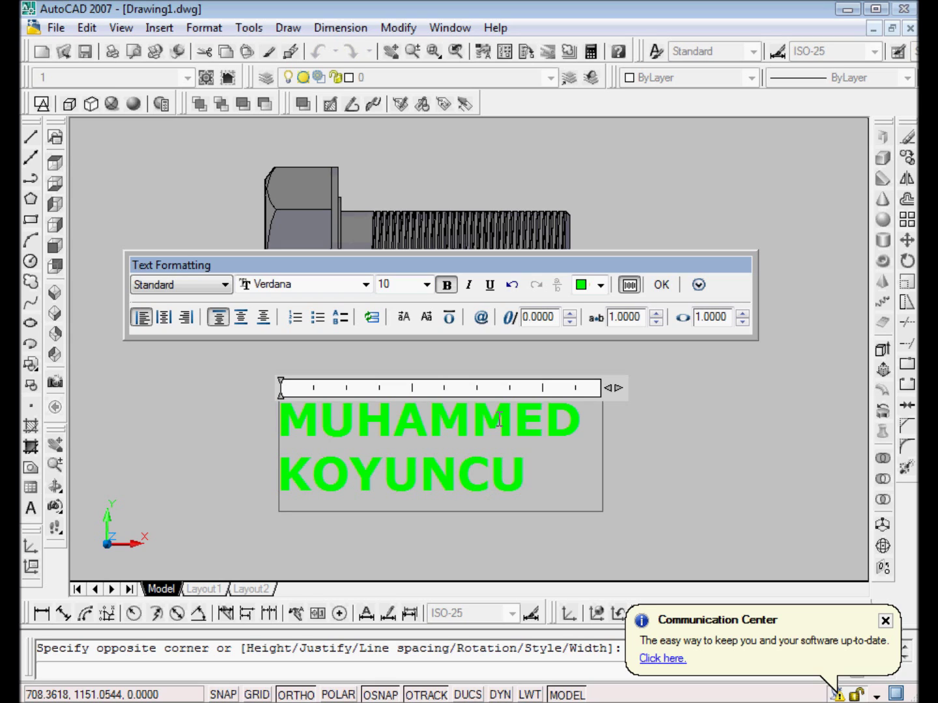
click(661, 285)
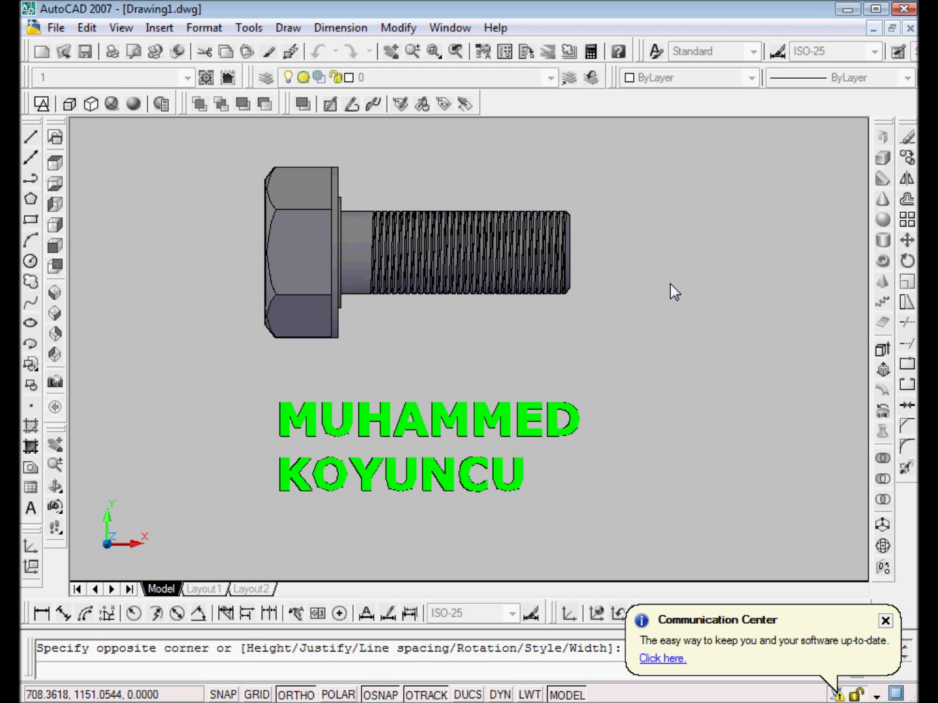